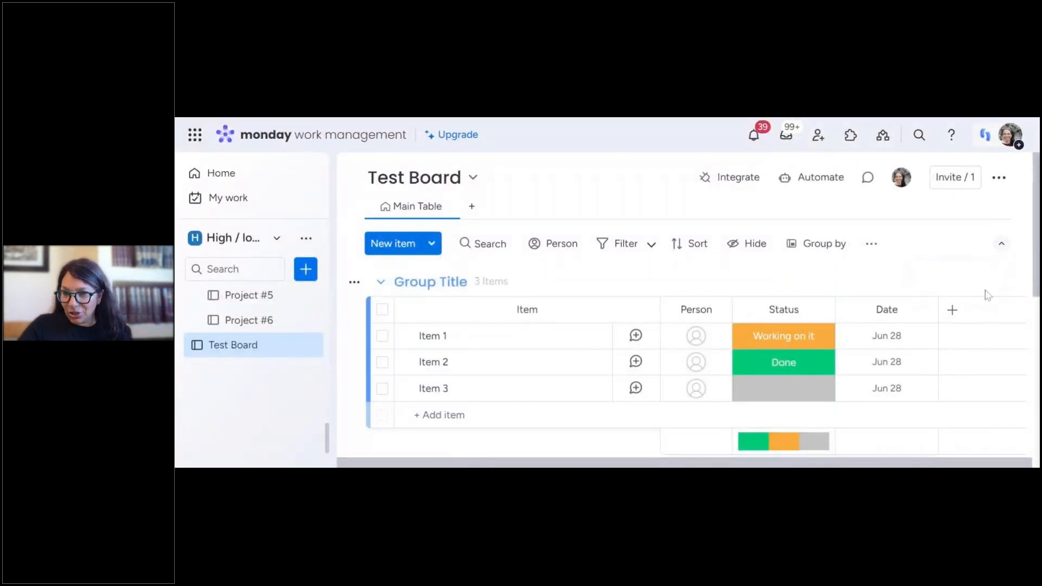
Add a Connect boards column after the Date column on the Test Board.
left_click(953, 310)
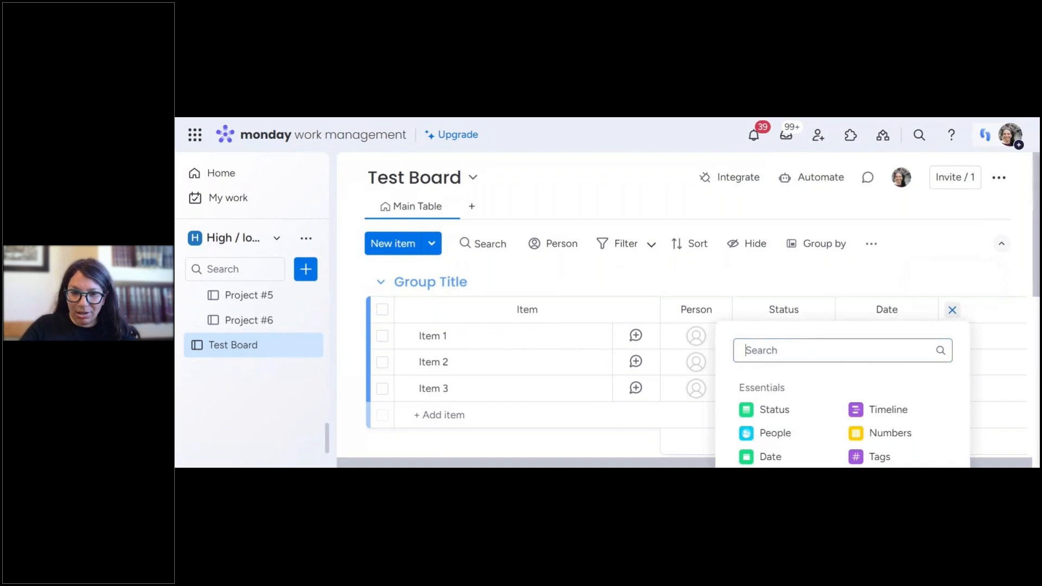
type("conn")
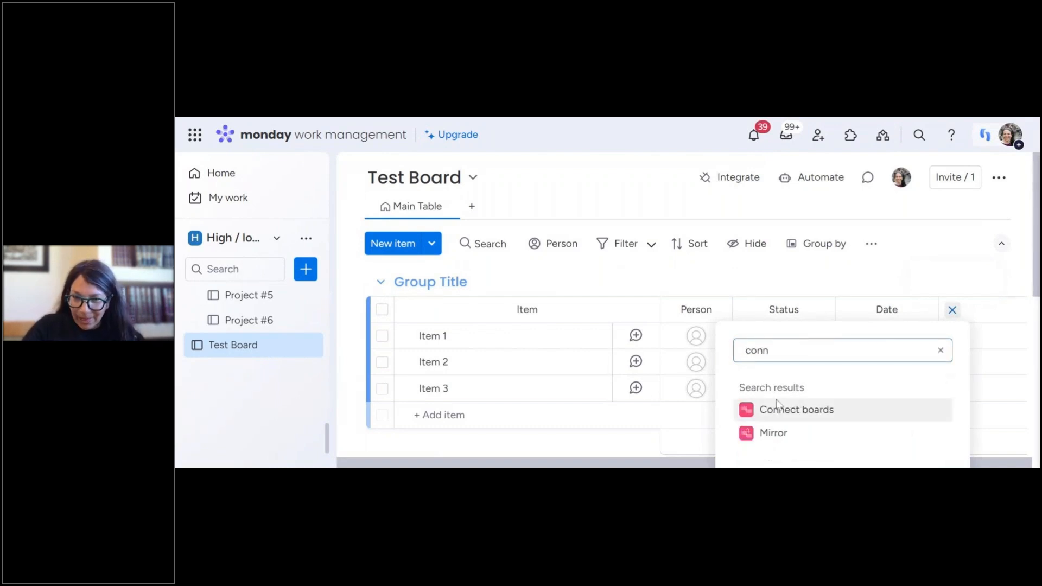
left_click(796, 410)
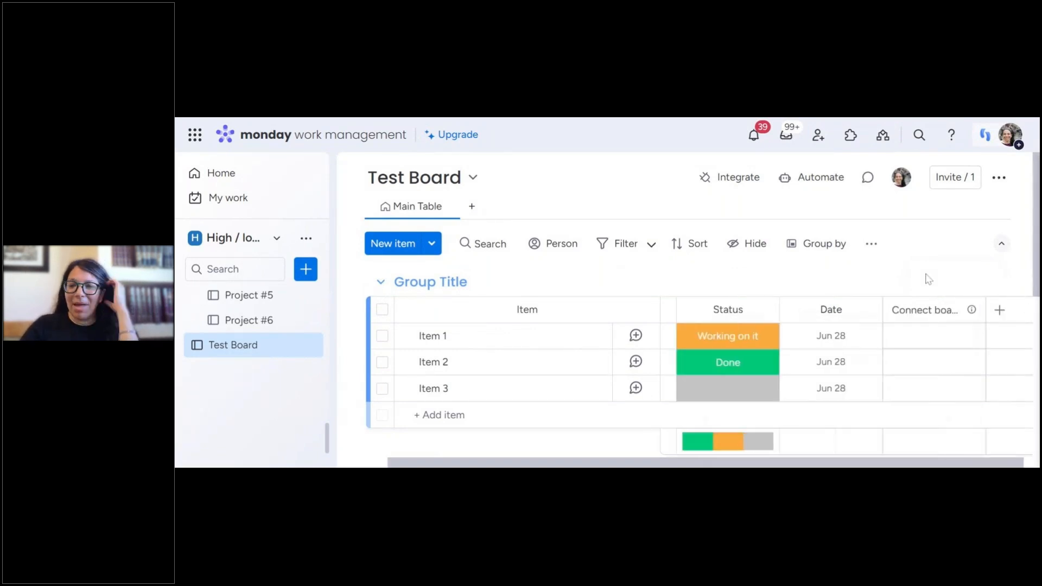
left_click(903, 284)
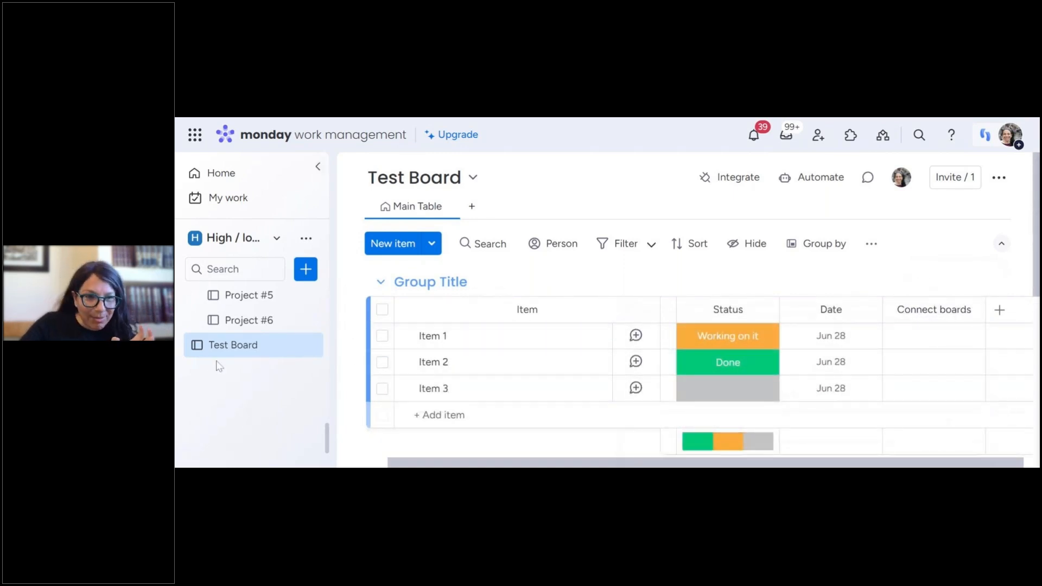
Open the High level (Projects) board from the Projects folder.
scroll(233, 356, "up", 10)
scroll(236, 354, "up", 3)
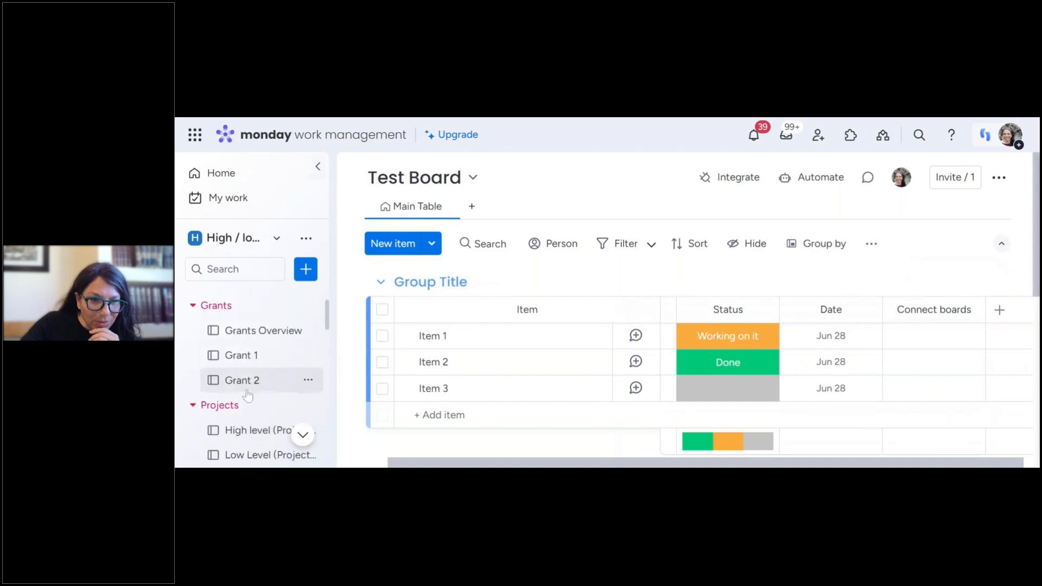
scroll(236, 354, "down", 3)
left_click(260, 358)
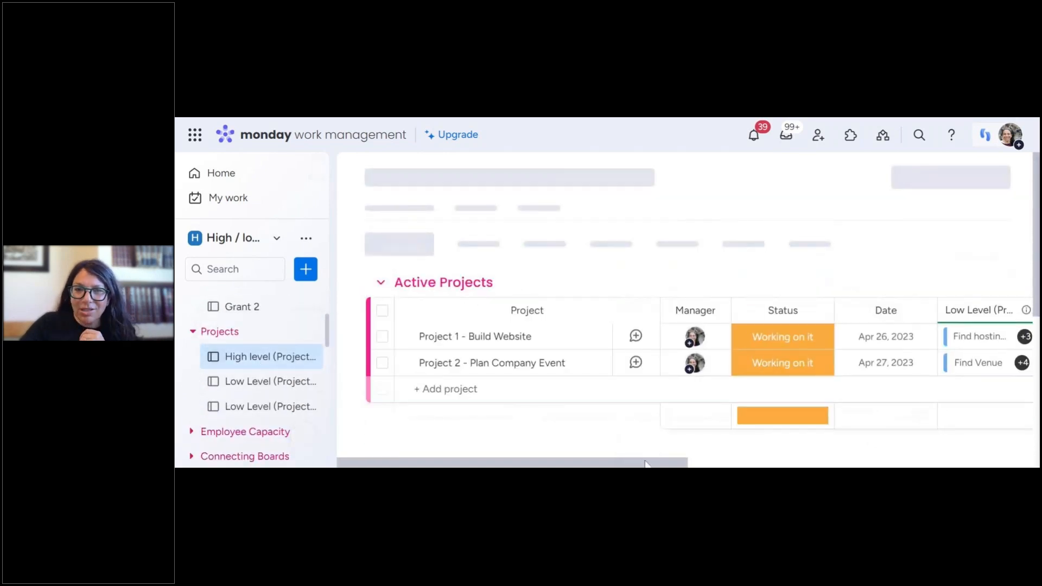
Examine the Low Level connection column's linkage and the linked Status, Progress, Estimated Time, Actual Time and Budget columns.
scroll(705, 458, "right", 5)
scroll(751, 460, "right", 3)
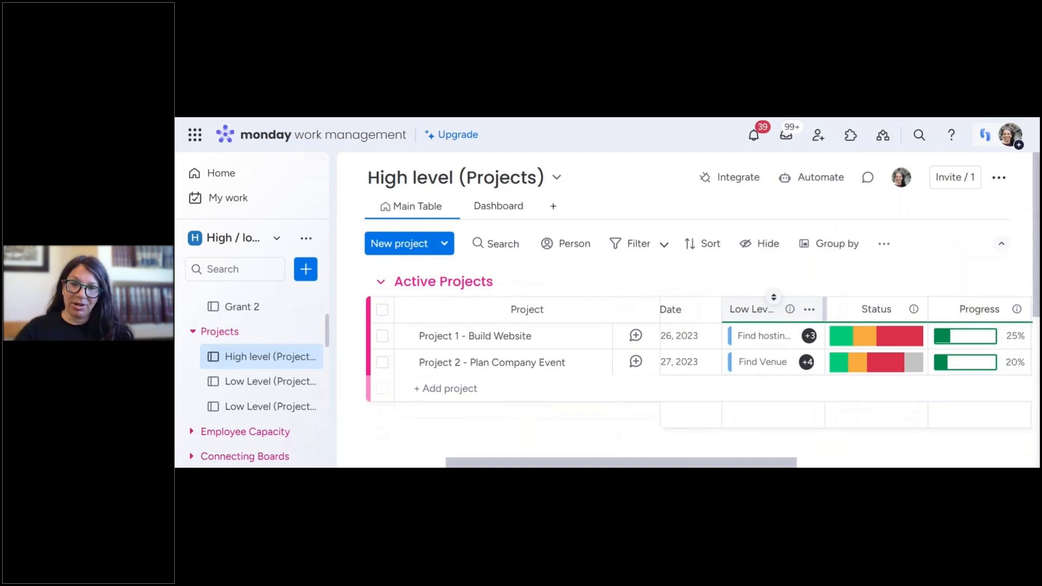
left_click(790, 310)
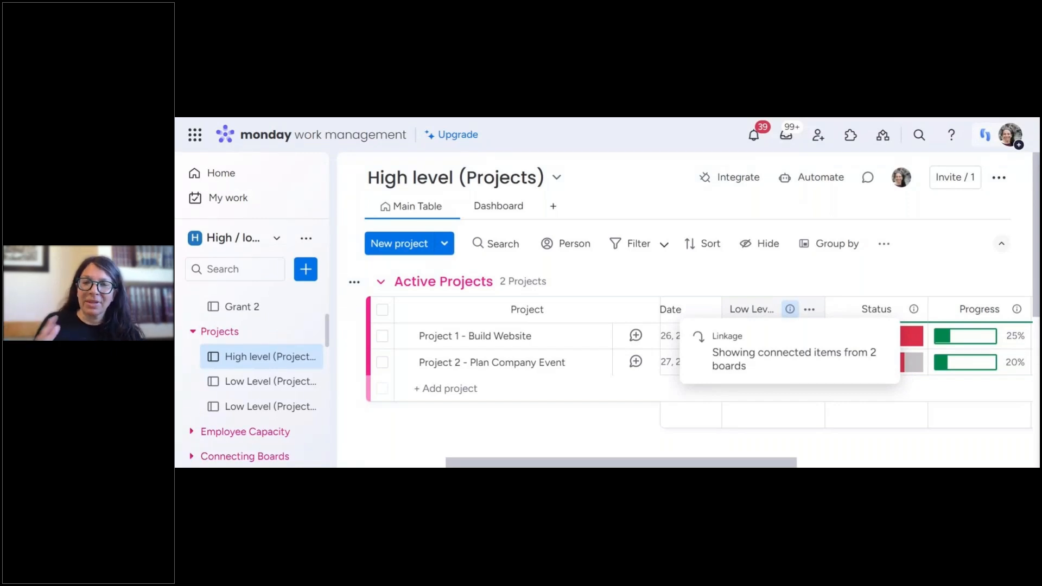
scroll(860, 267, "right", 4)
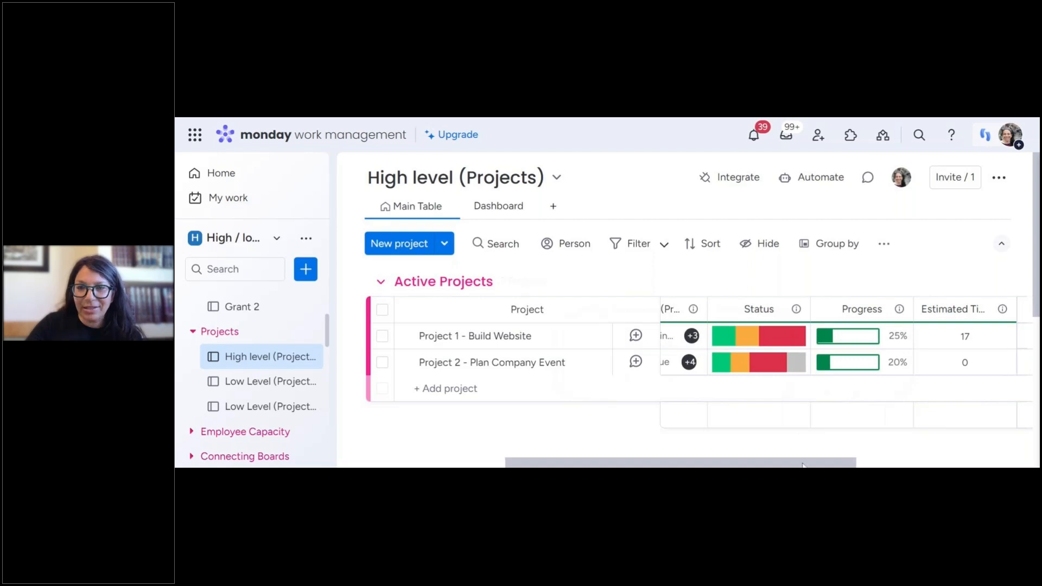
scroll(803, 437, "left", 3)
scroll(739, 454, "left", 2)
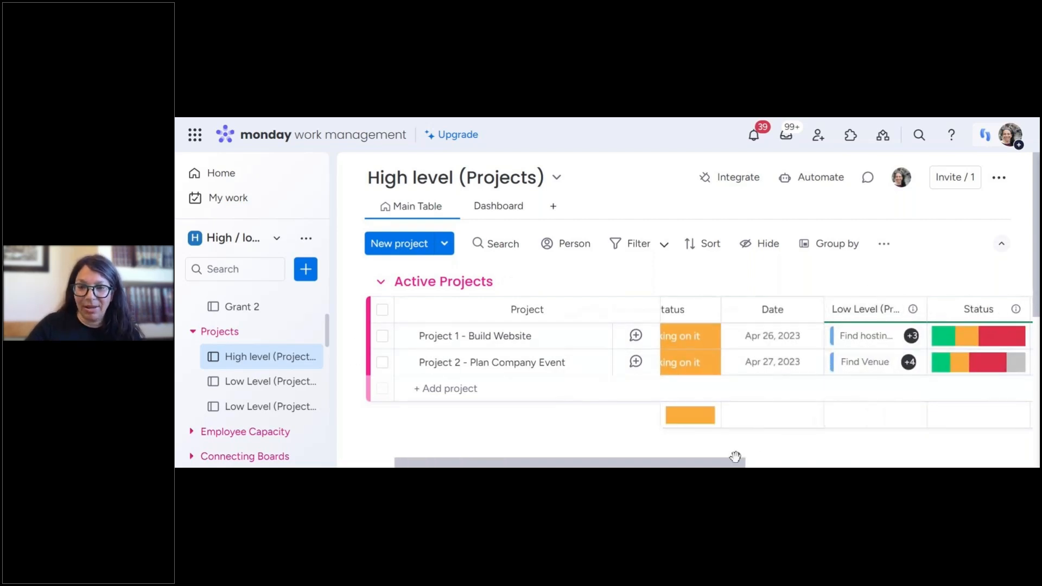
scroll(734, 465, "right", 4)
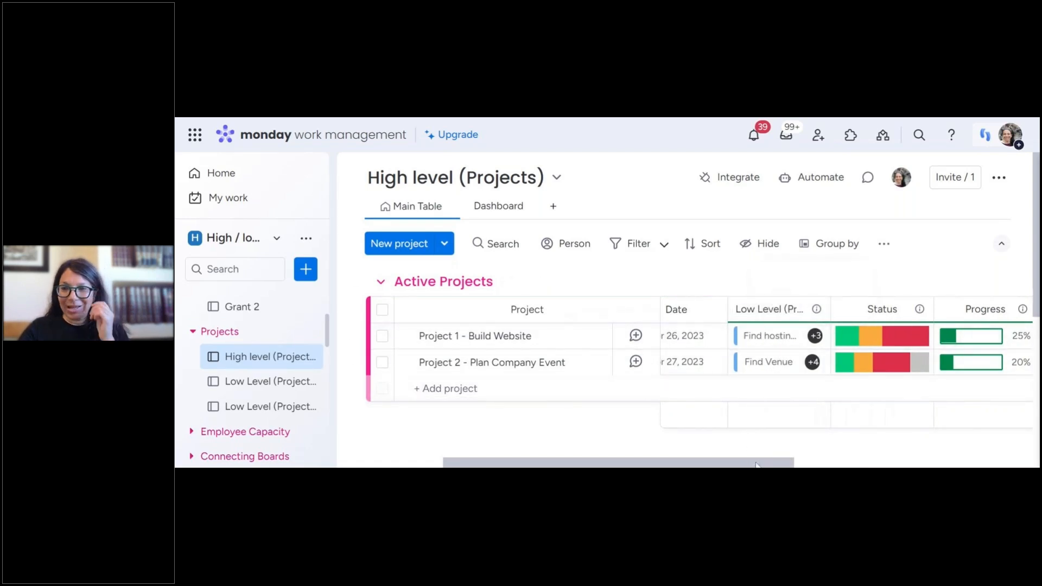
left_click_drag(757, 464, 792, 463)
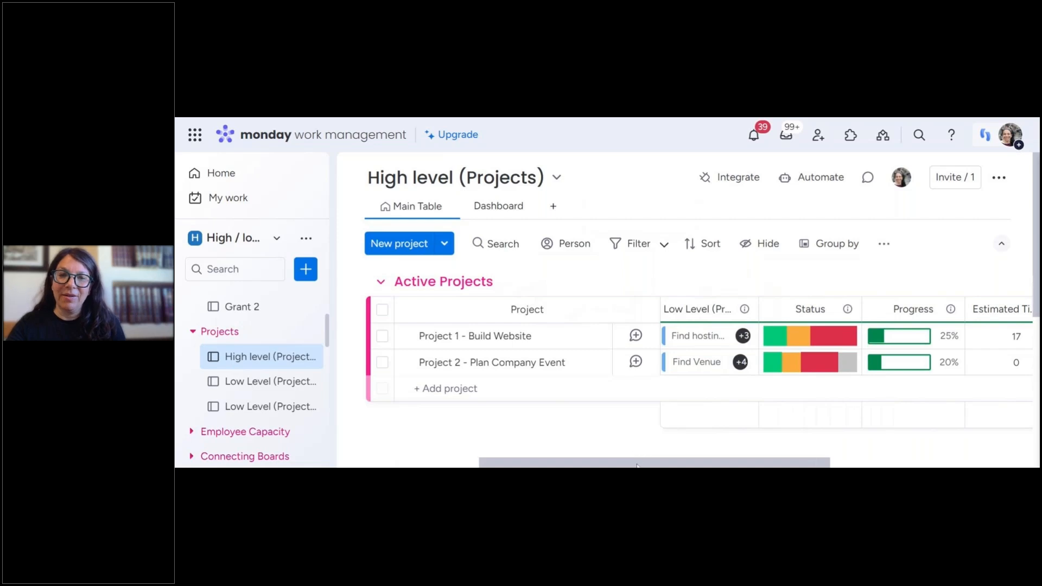
left_click_drag(625, 466, 746, 445)
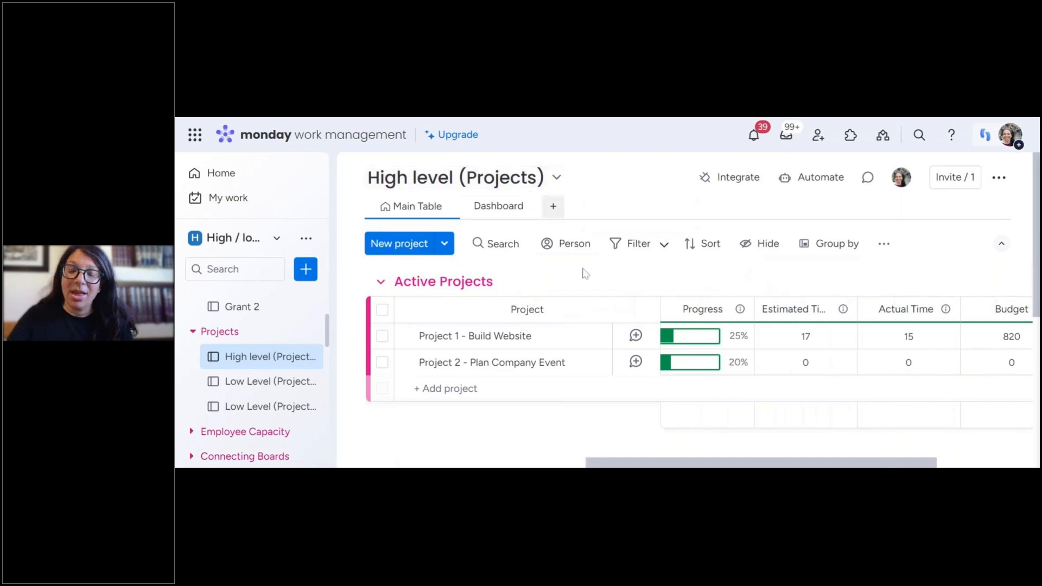
Set the default values for new projects on this board to pre-fill Status with Not Started, and save the changes.
left_click(884, 245)
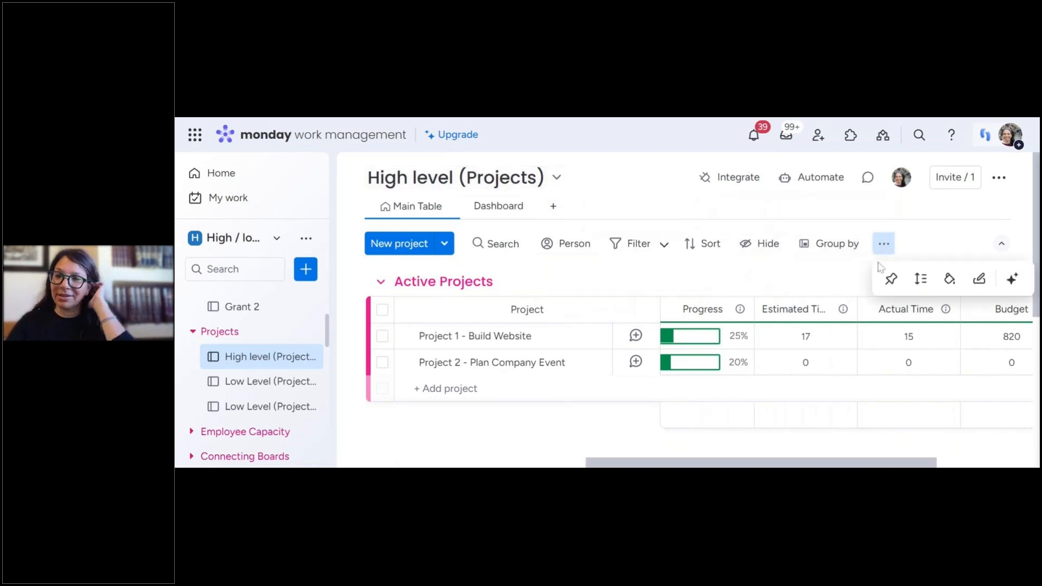
left_click(980, 280)
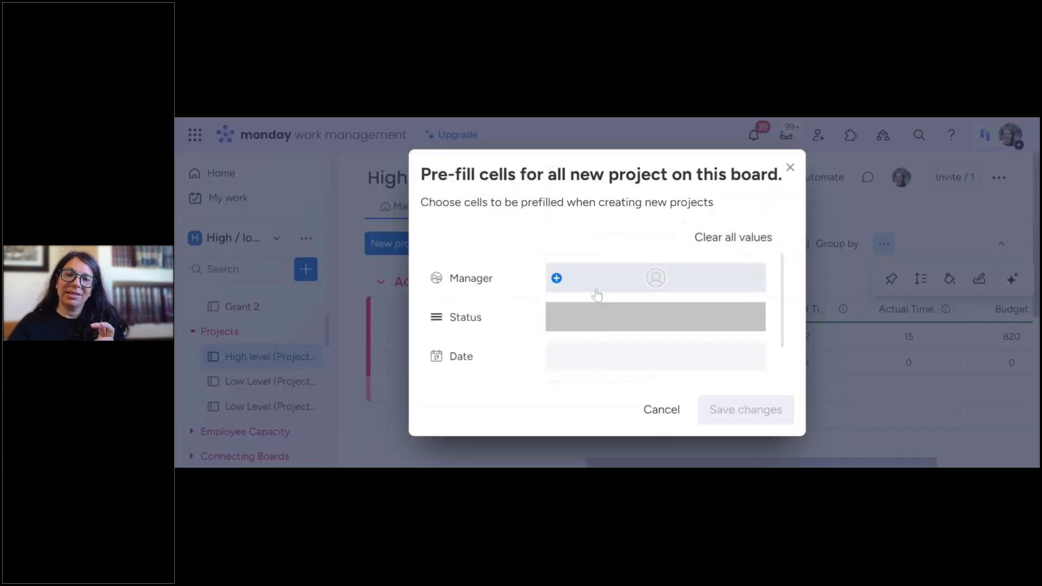
scroll(597, 304, "down", 1)
scroll(624, 336, "up", 1)
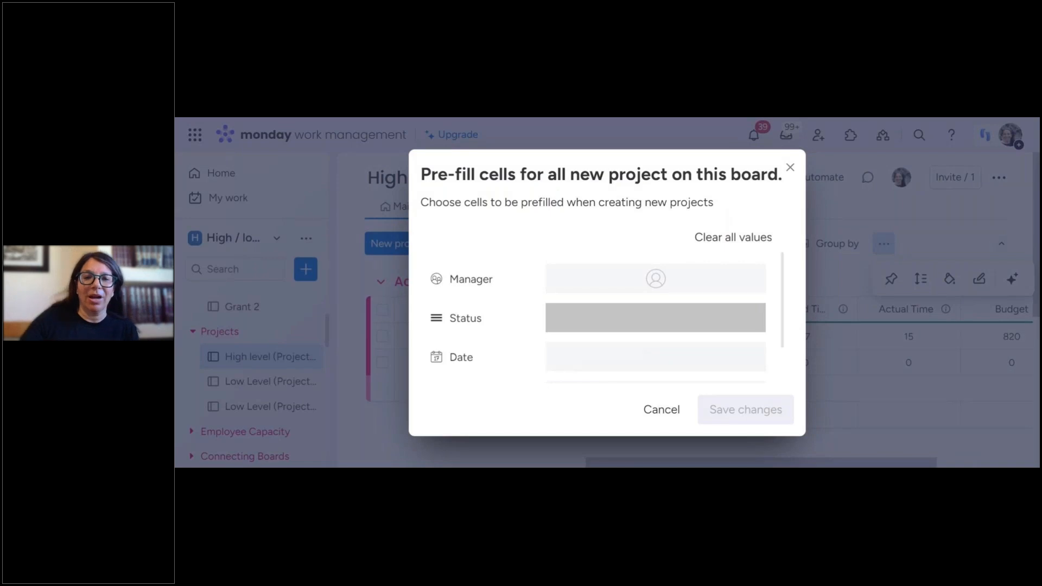
left_click(599, 318)
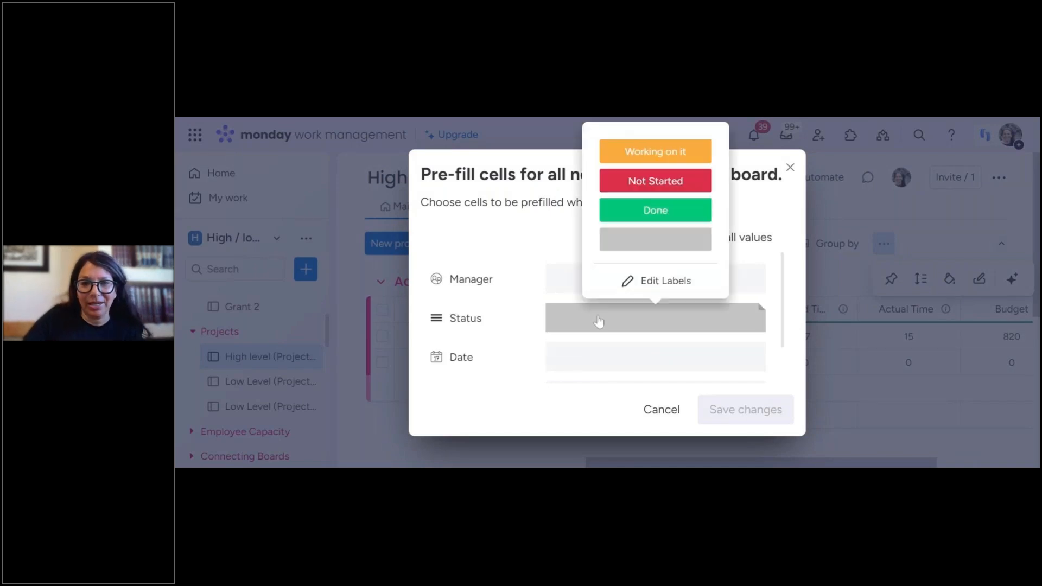
left_click(626, 185)
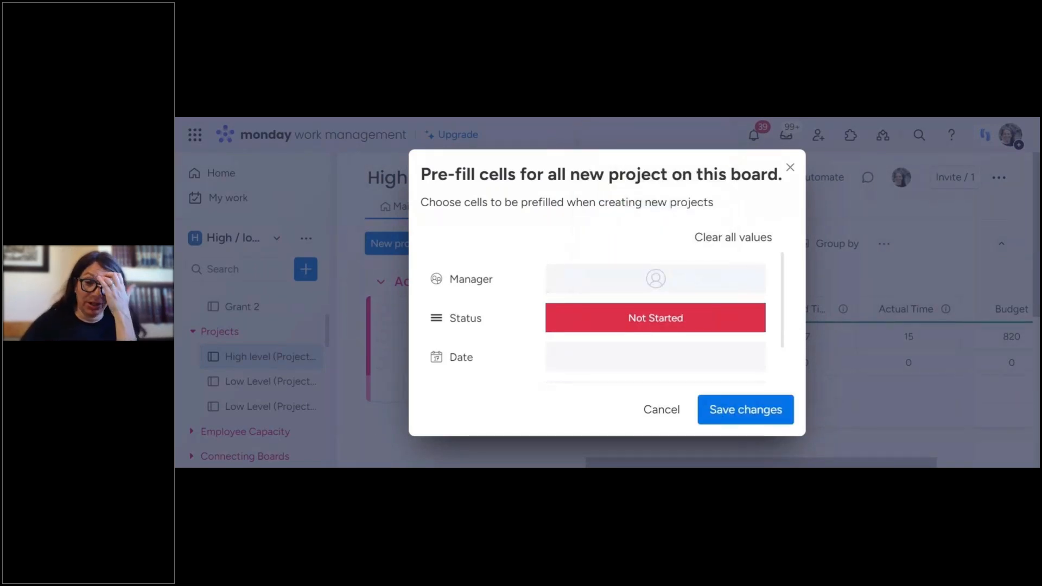
left_click(779, 412)
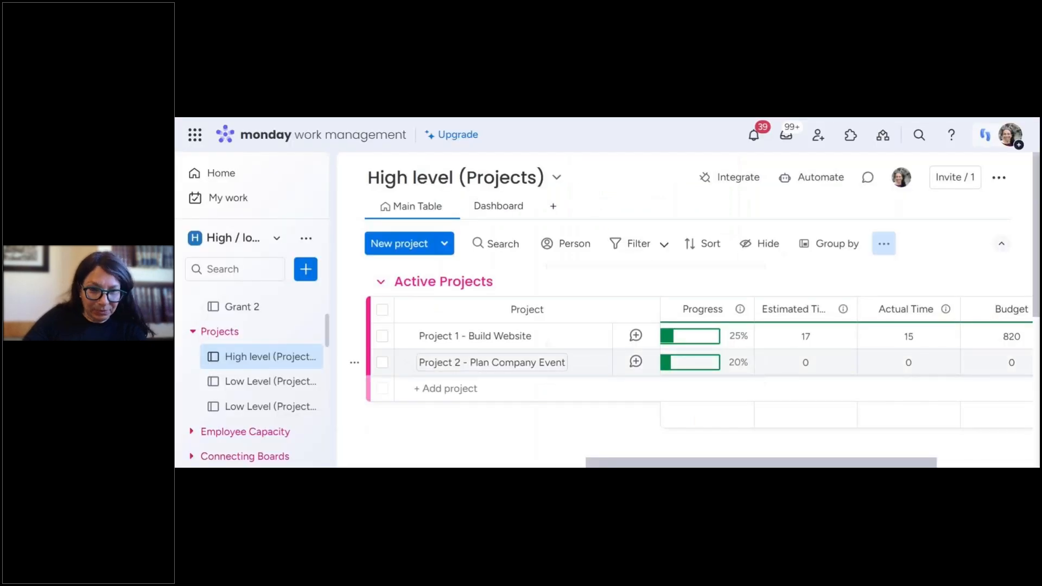
Add a project named "test" to the Active Projects group and check its pre-filled Status cell.
left_click(446, 389)
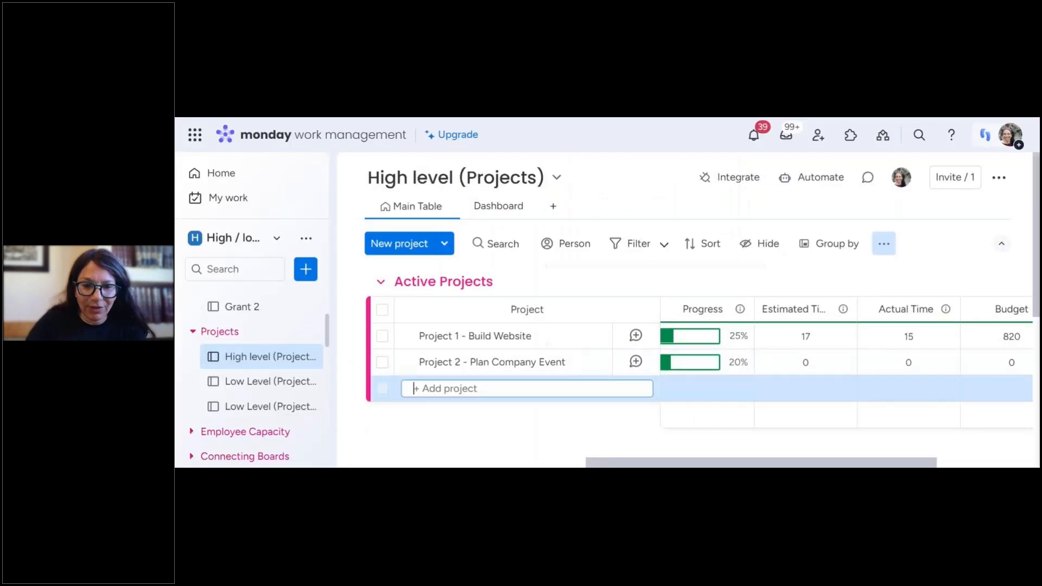
type("test")
key("Return")
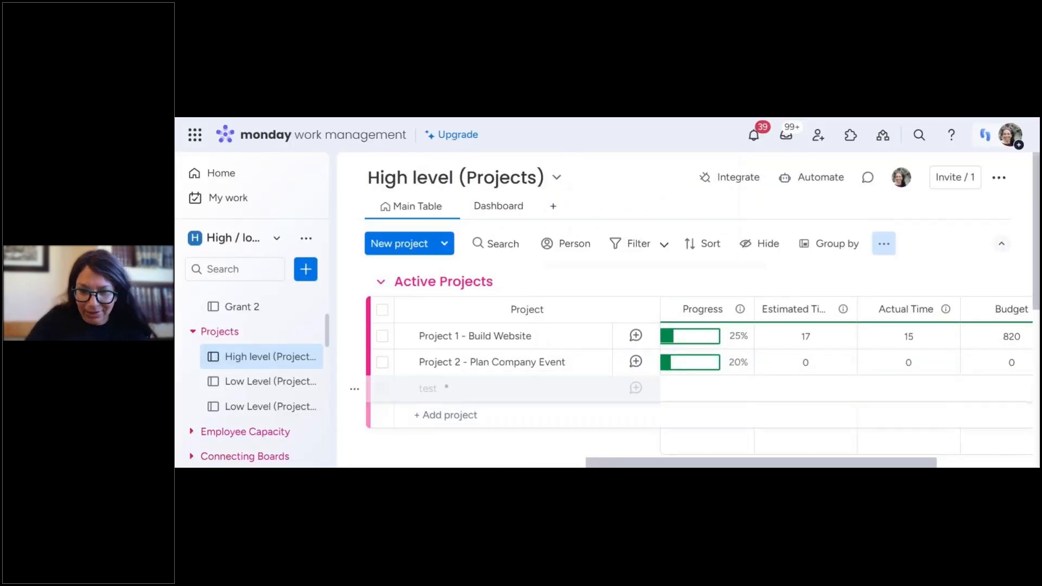
left_click_drag(651, 465, 411, 466)
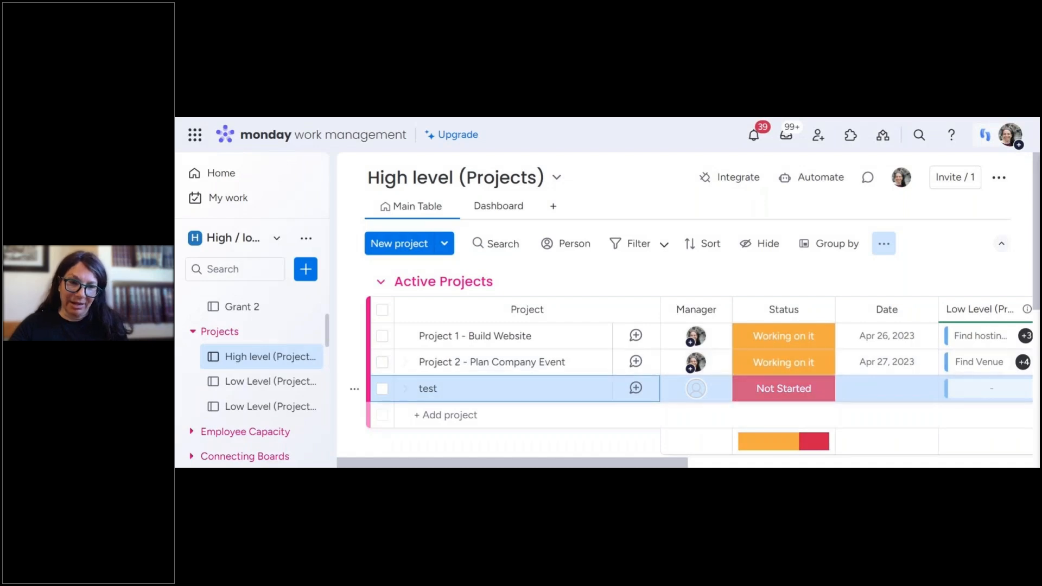
Delete the "test" project from the Active Projects group despite its board connections.
left_click(382, 389)
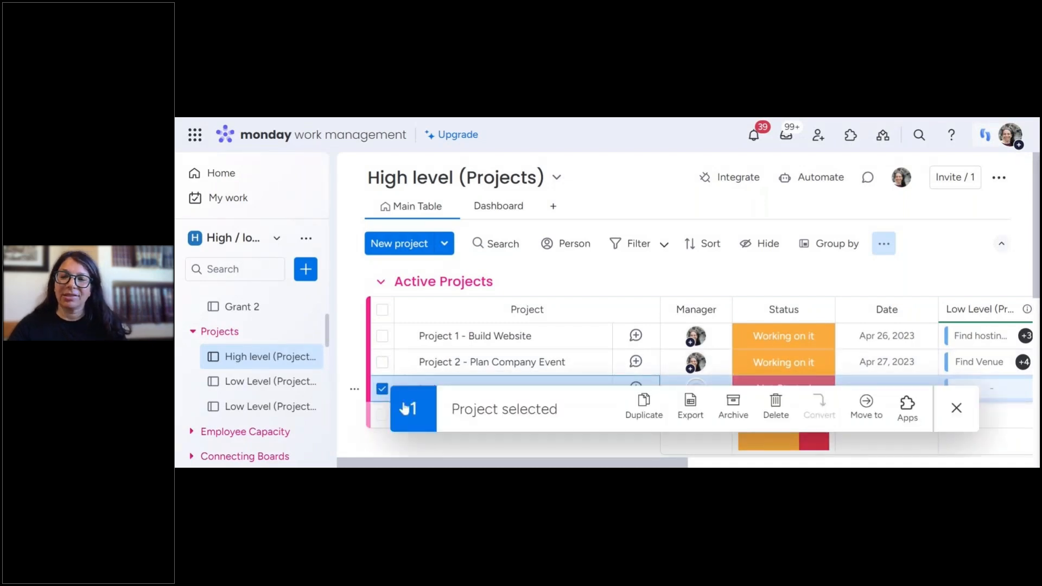
left_click(771, 401)
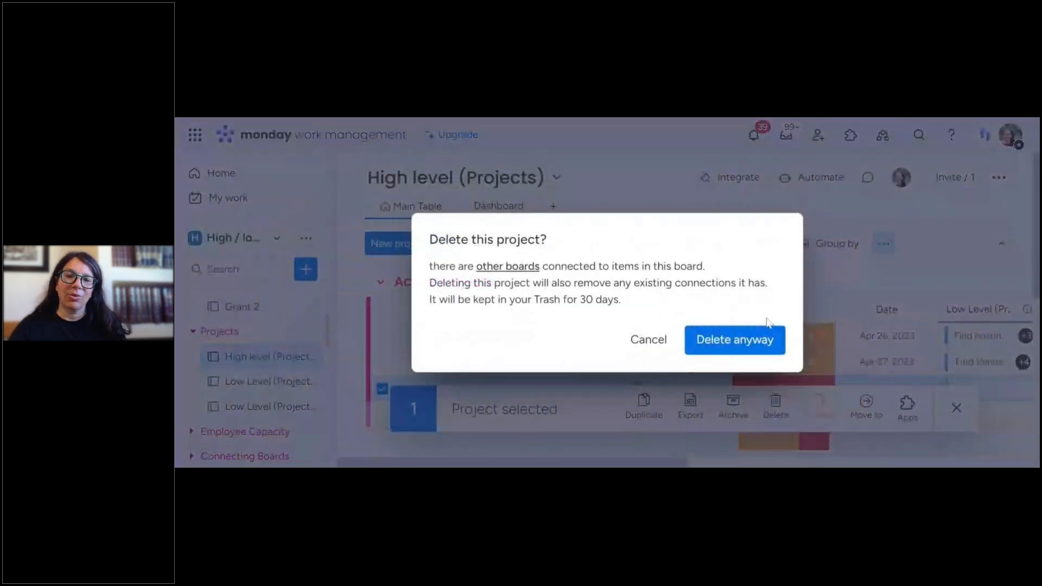
left_click(751, 344)
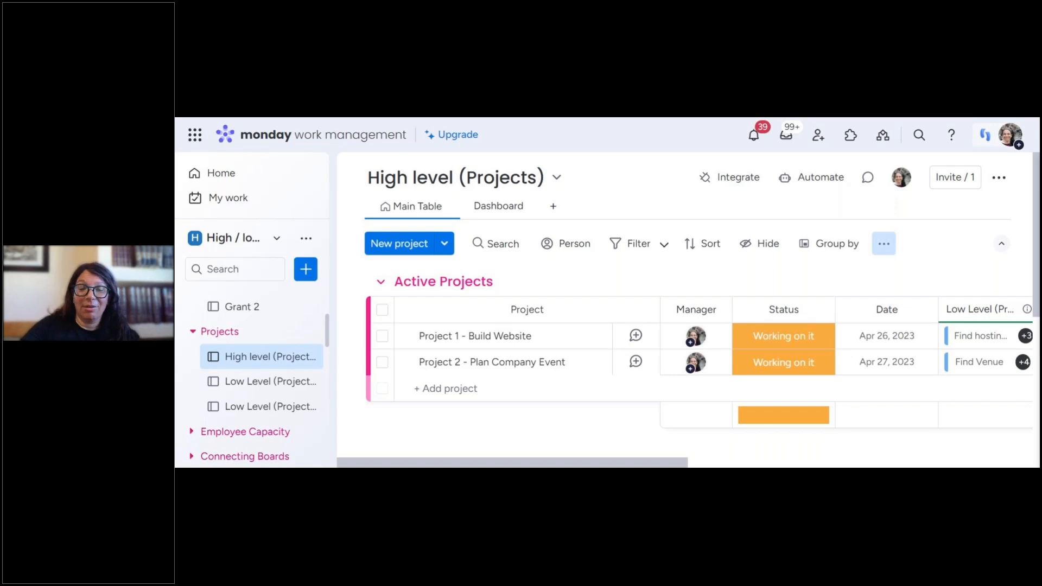
Delete the Test Board from the High / low workspace.
scroll(318, 363, "down", 3)
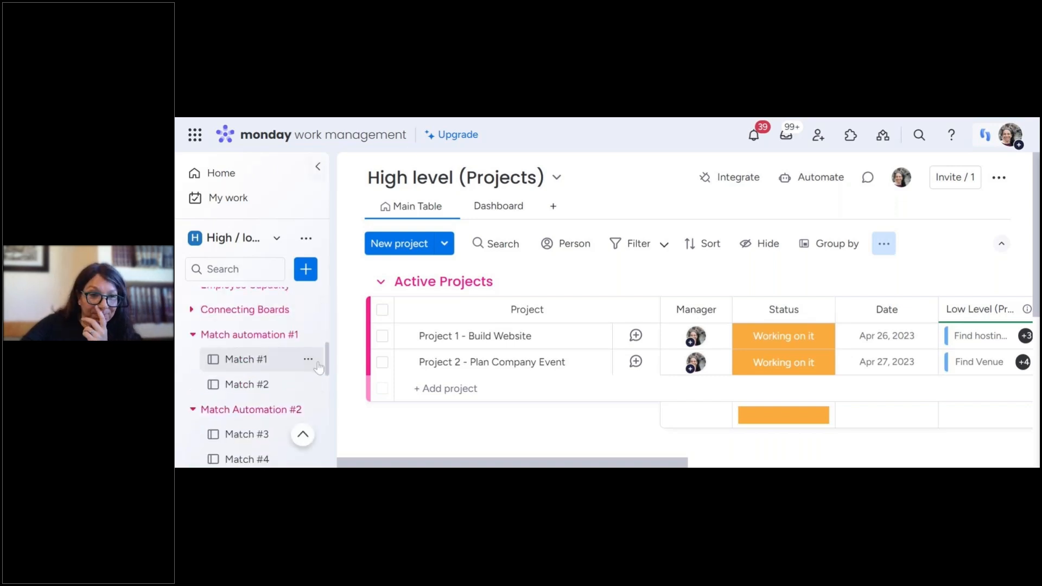
scroll(319, 364, "down", 2)
scroll(293, 356, "up", 8)
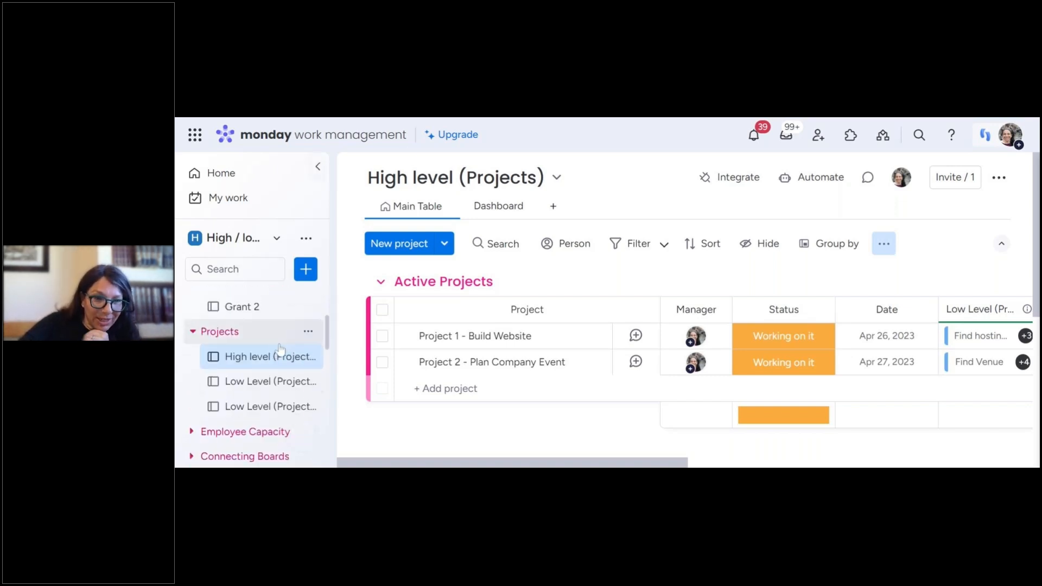
scroll(279, 351, "down", 10)
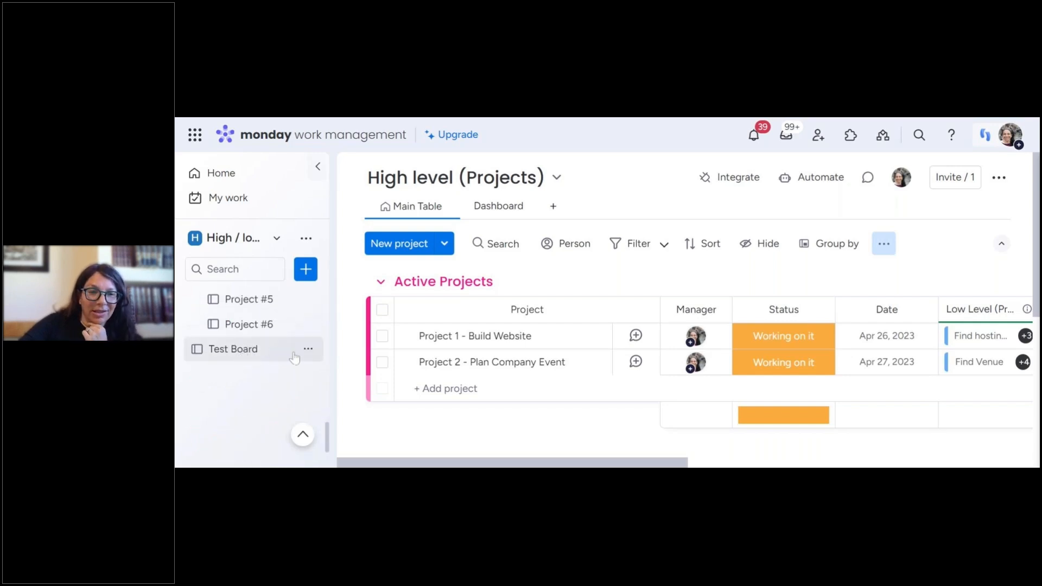
left_click(308, 350)
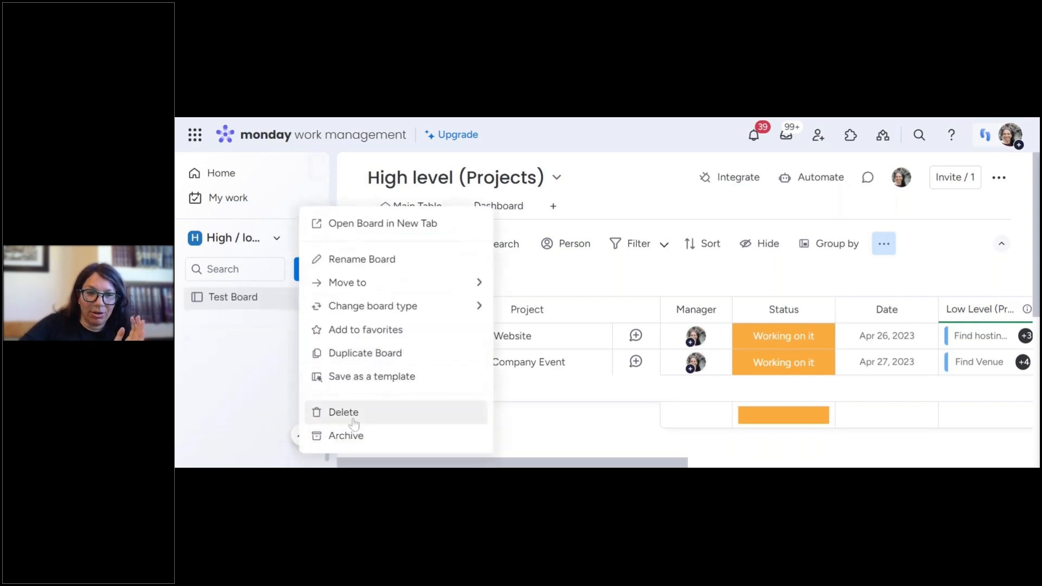
left_click(356, 414)
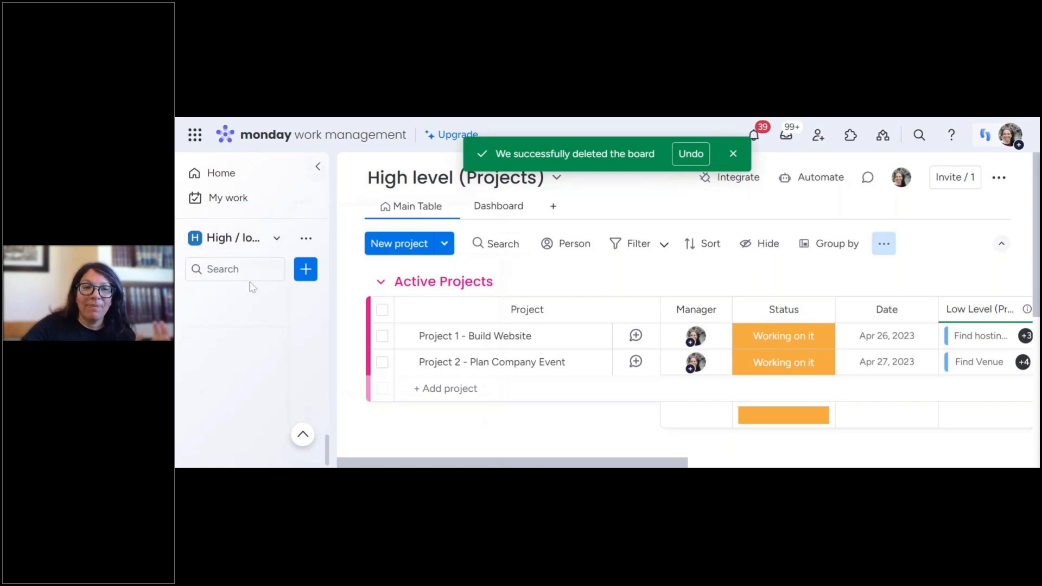
Create a new board named "Highlevel" with Main privacy, managing Items.
left_click(307, 272)
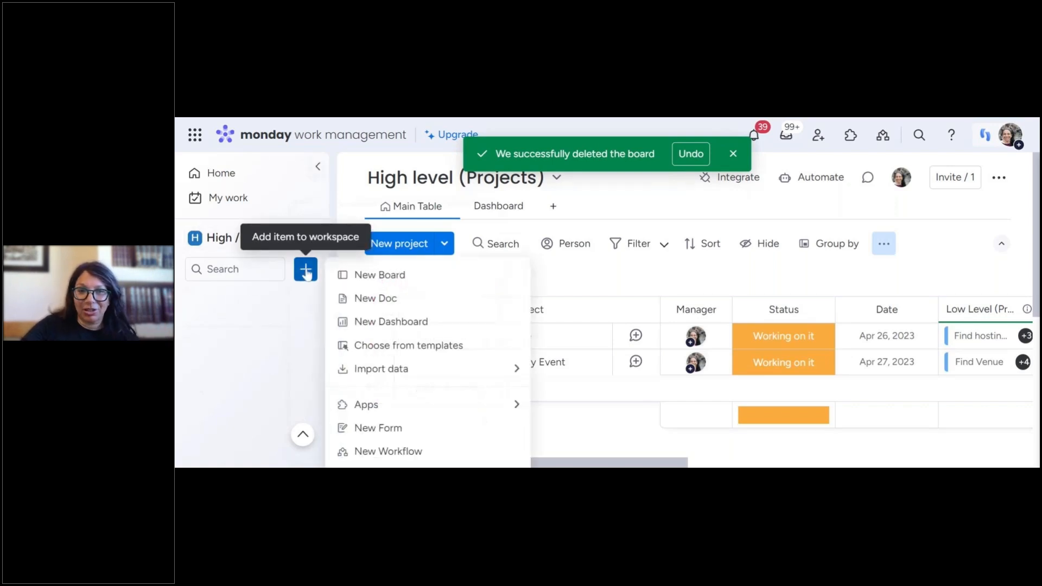
left_click(380, 275)
type("High")
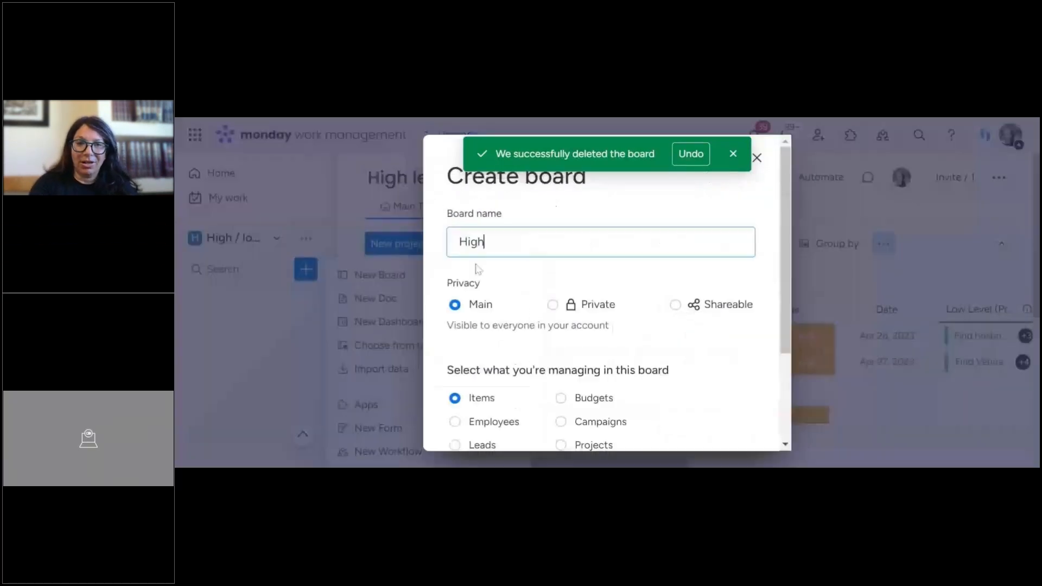
type("level")
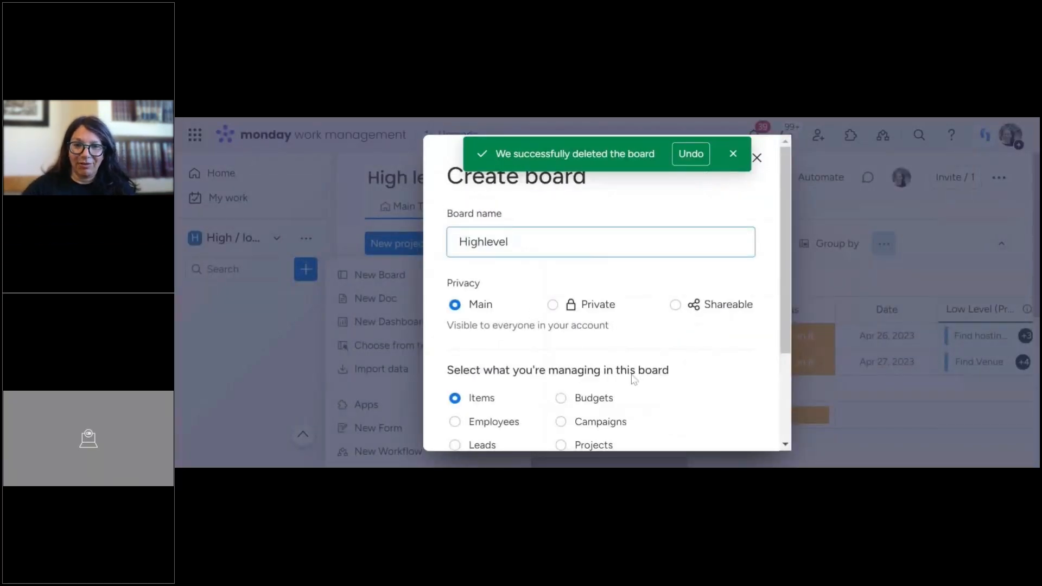
scroll(603, 326, "down", 3)
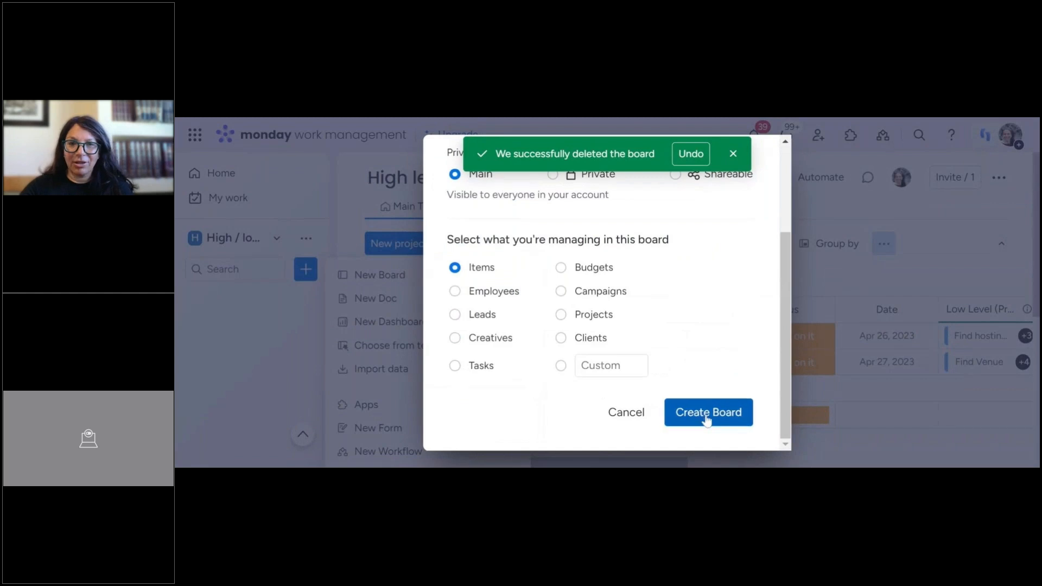
left_click(706, 419)
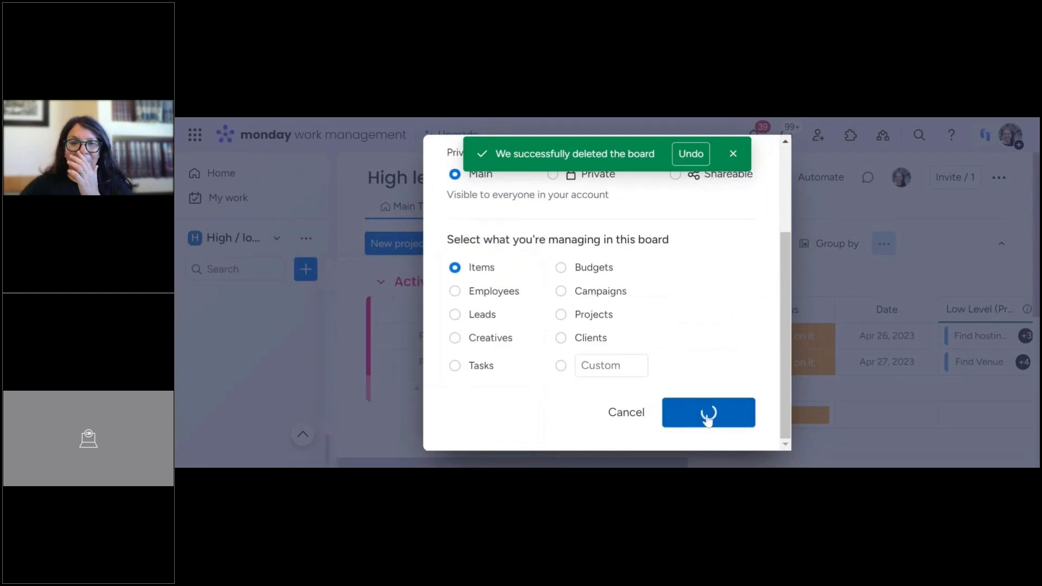
Create a new board named "Low level board" with Main privacy, managing Items.
left_click(734, 155)
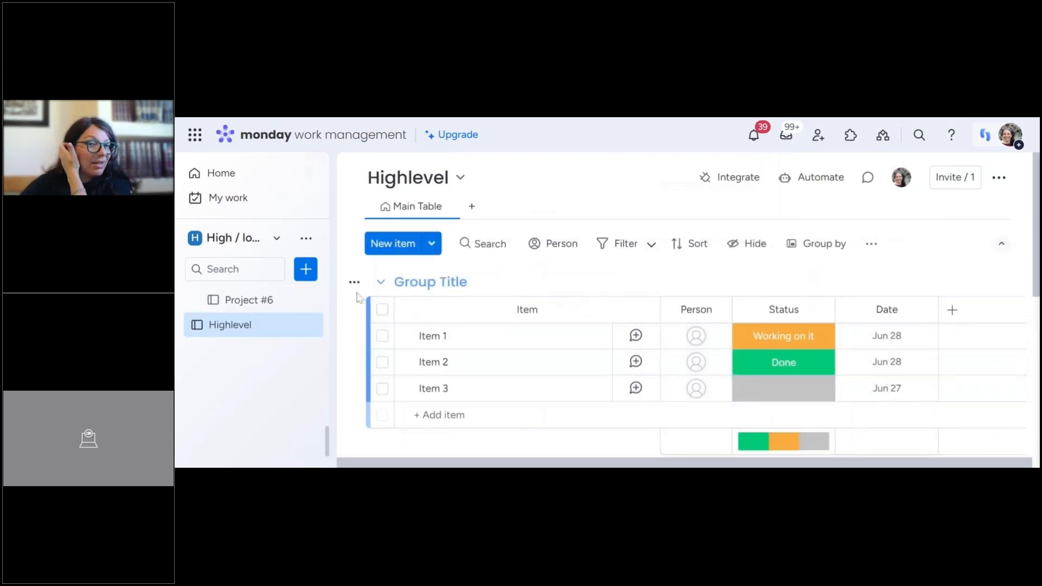
left_click(308, 271)
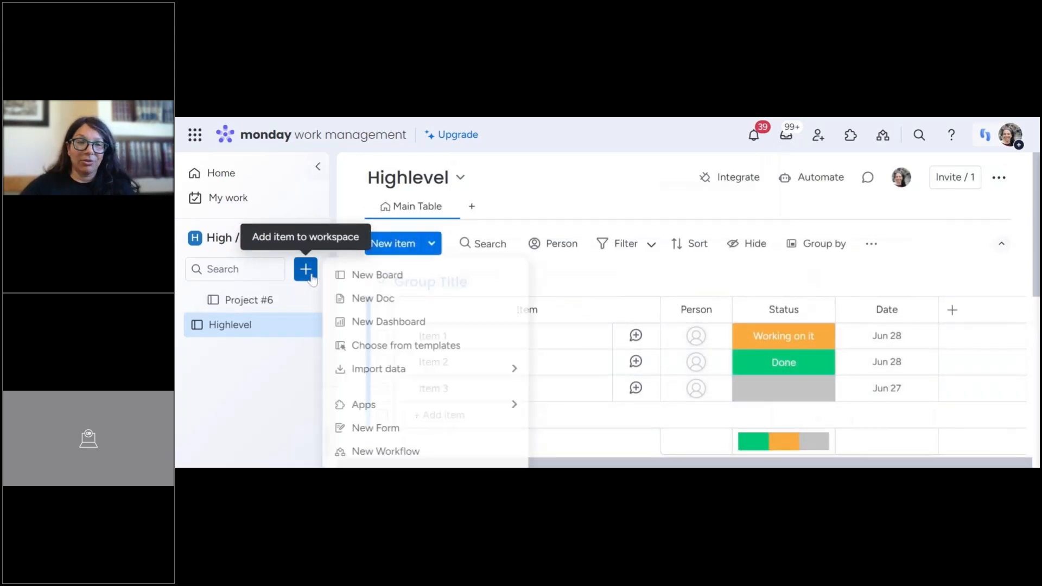
left_click(380, 275)
type("Low")
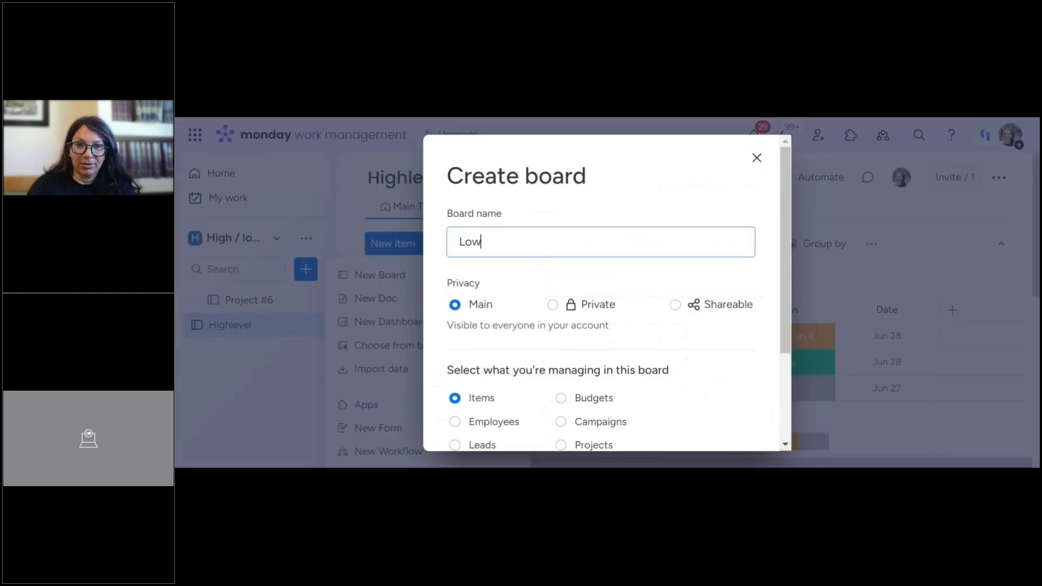
type(" level board")
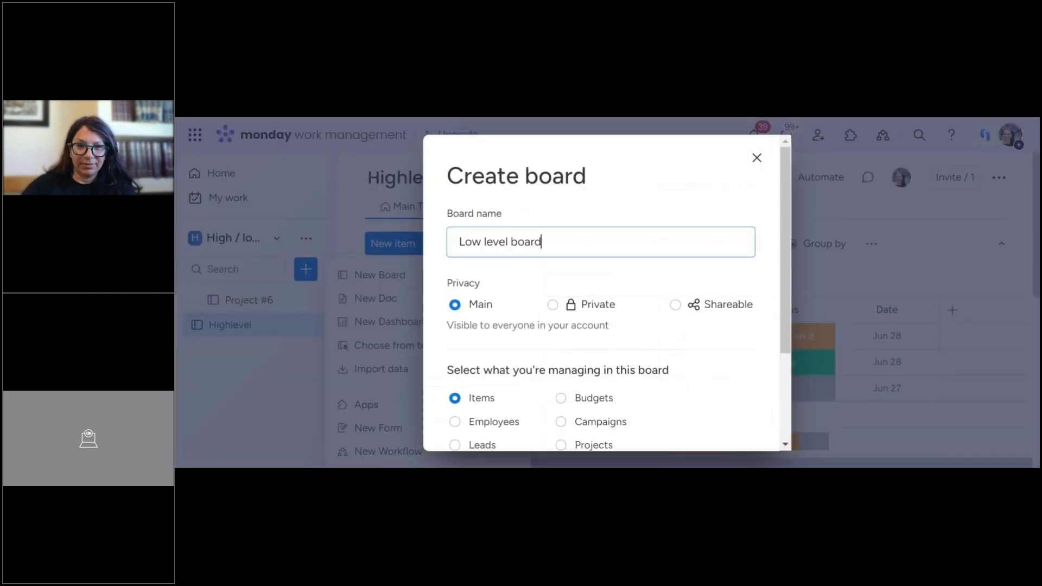
scroll(578, 341, "down", 3)
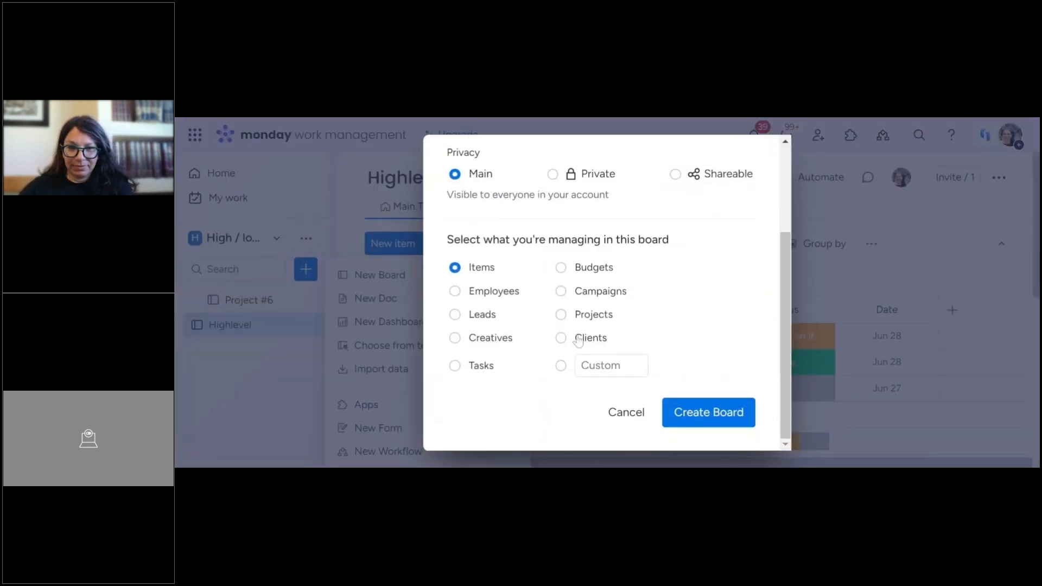
left_click(691, 416)
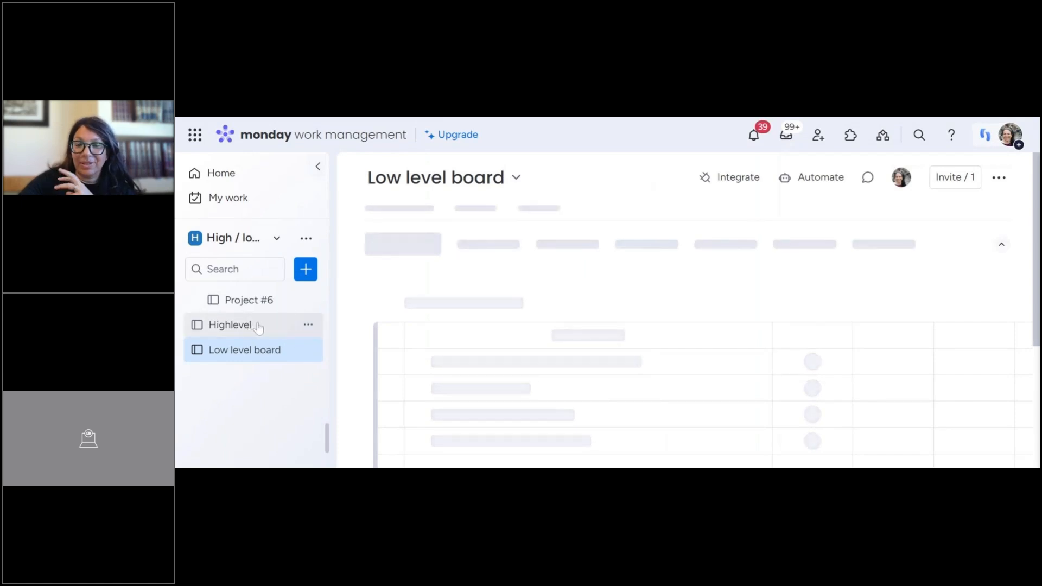
Add a Connect boards column to the Highlevel board.
left_click(265, 327)
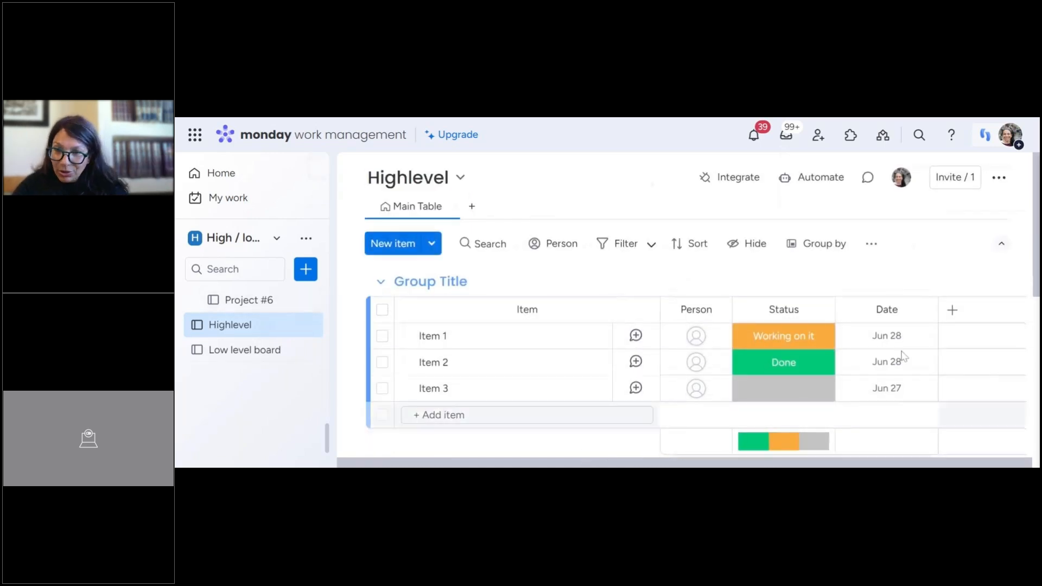
left_click(953, 312)
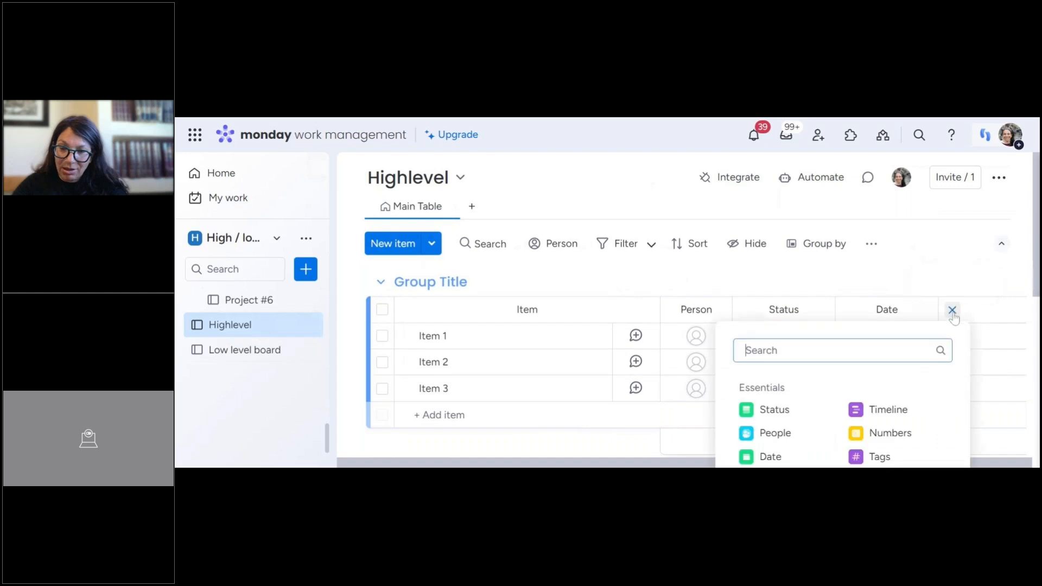
type("conn")
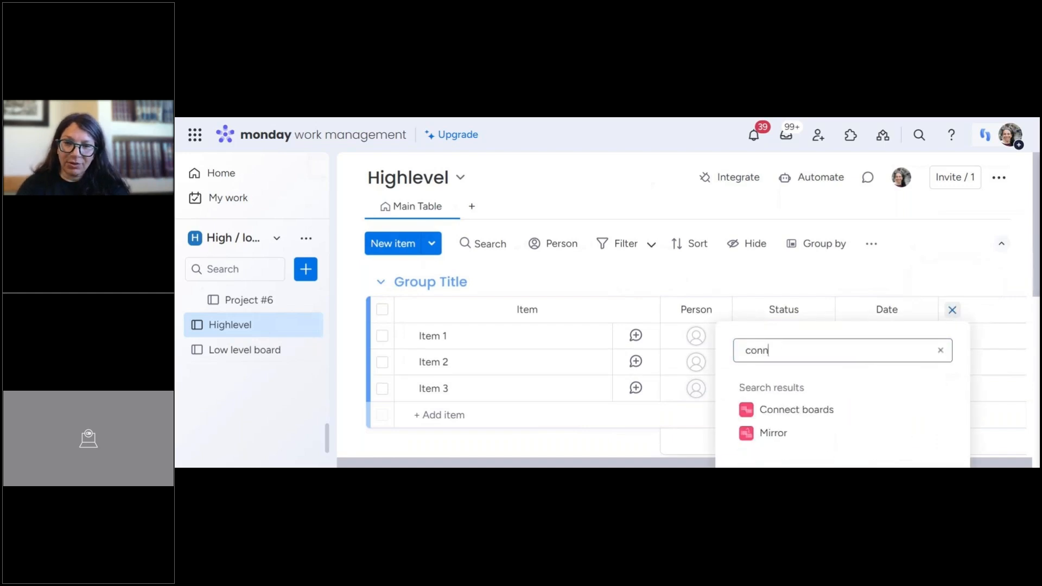
left_click(827, 413)
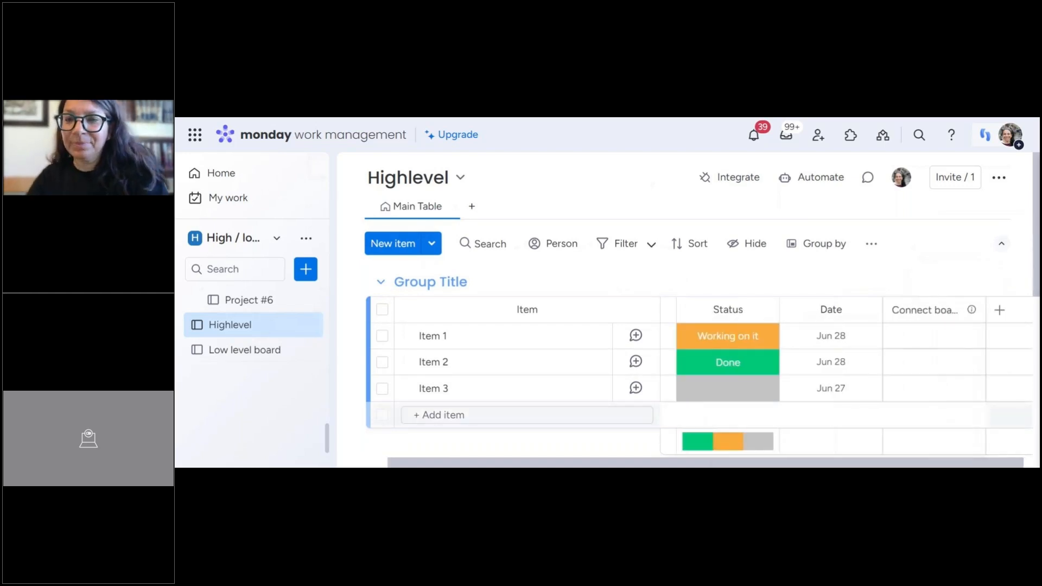
Try to choose the Low level board for the new Connect boards column and go to the two-way connection option.
scroll(1006, 380, "down", 1)
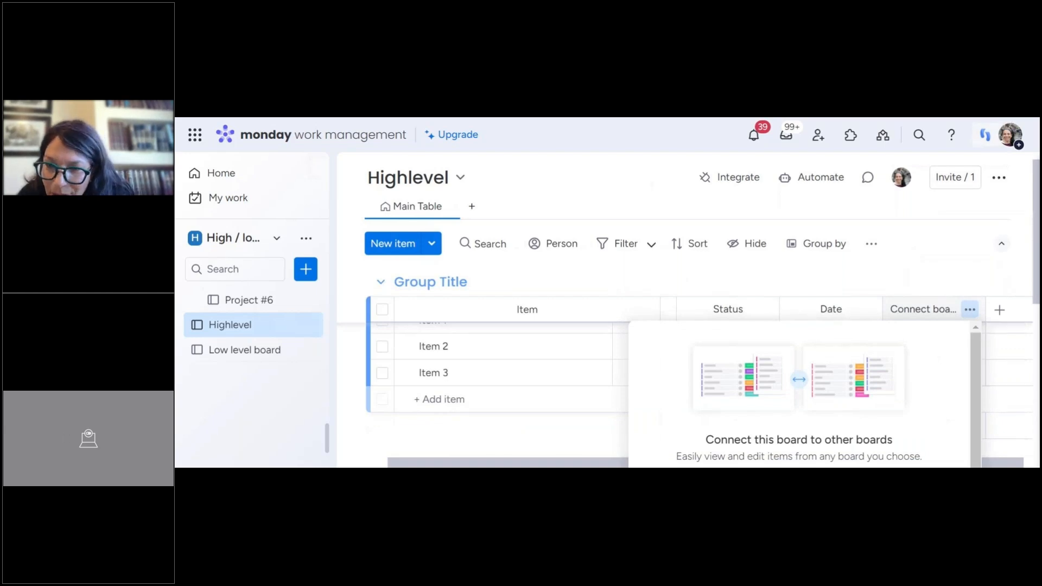
key("ctrl+minus")
key("ctrl+minus")
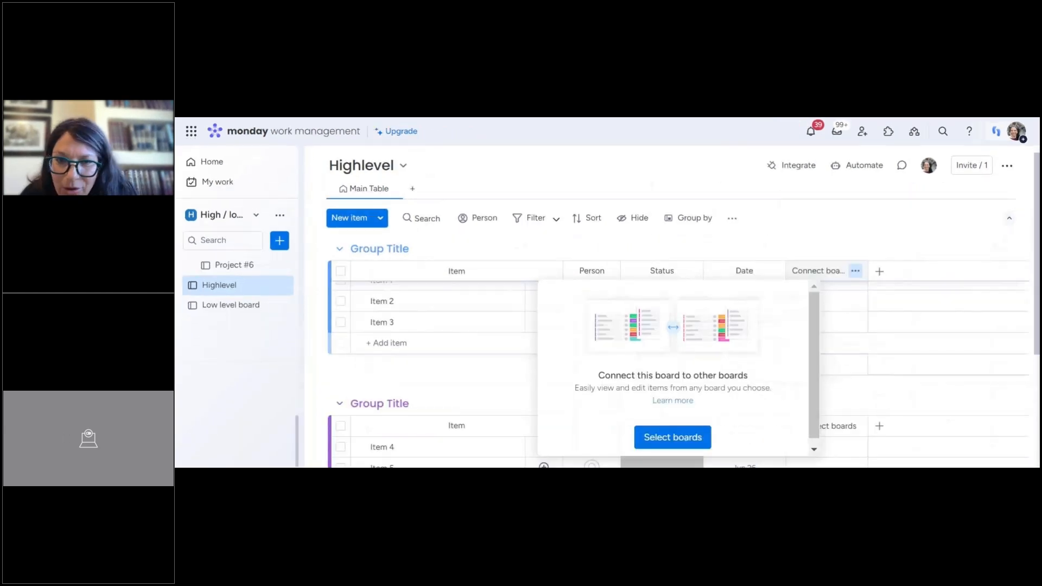
left_click(648, 440)
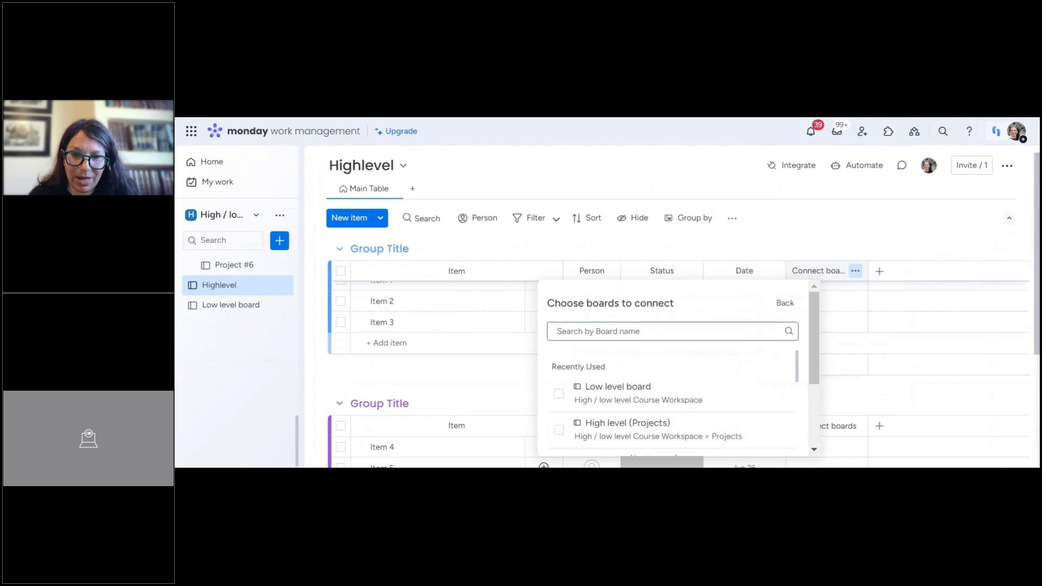
left_click(560, 399)
scroll(790, 411, "down", 5)
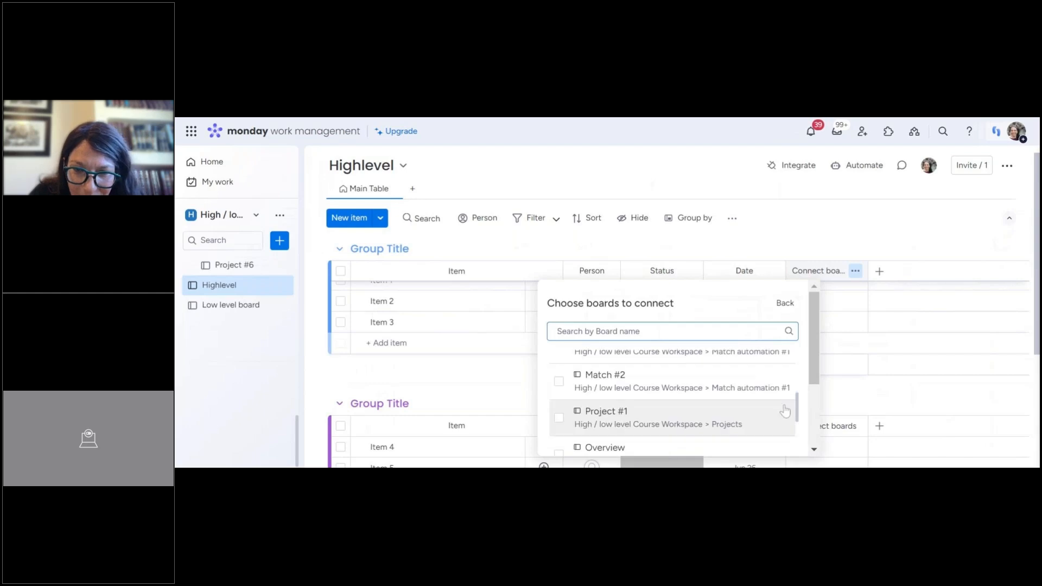
scroll(795, 414, "down", 2)
left_click_drag(816, 380, 822, 452)
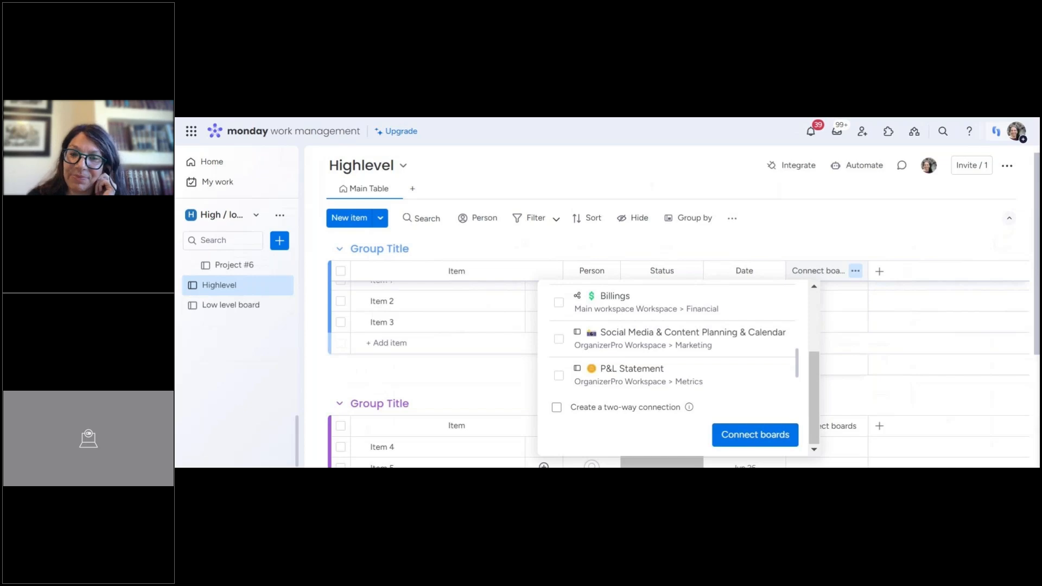
Examine the list of available boards and the two-way connection option, and close the chooser without connecting.
scroll(564, 402, "up", 5)
scroll(706, 418, "down", 2)
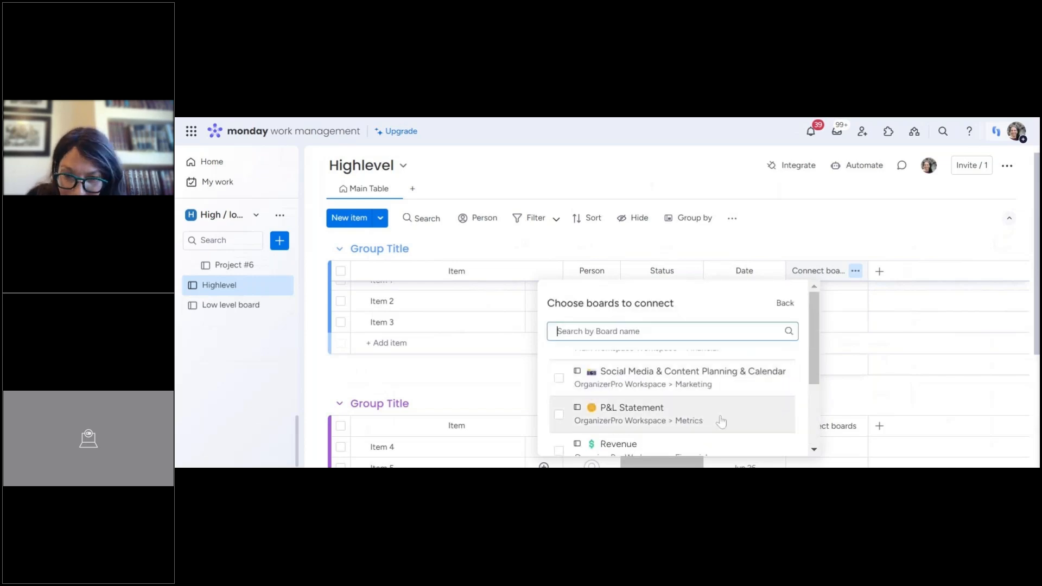
scroll(679, 391, "down", 3)
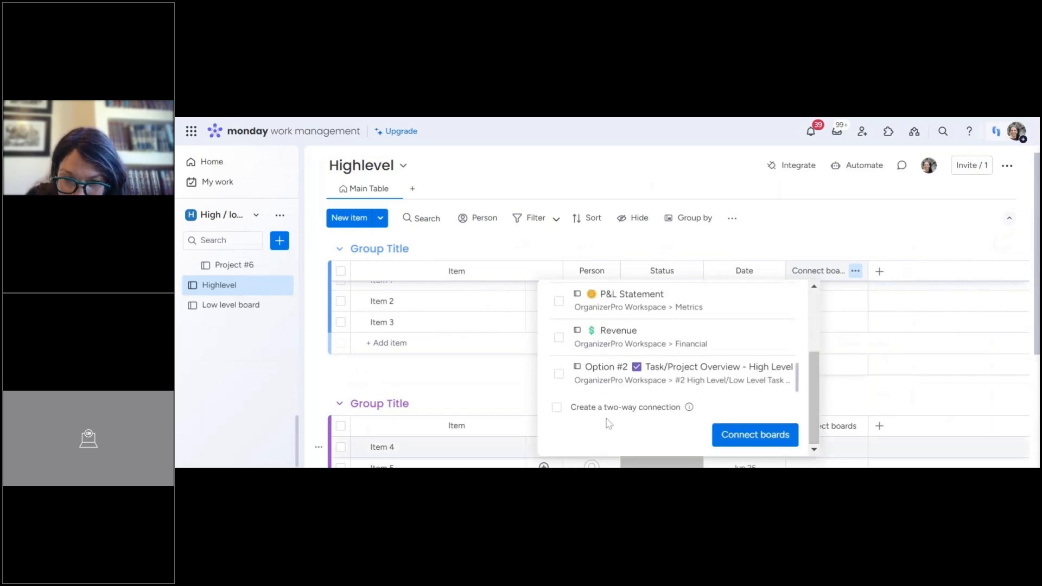
scroll(565, 415, "up", 3)
scroll(559, 416, "down", 3)
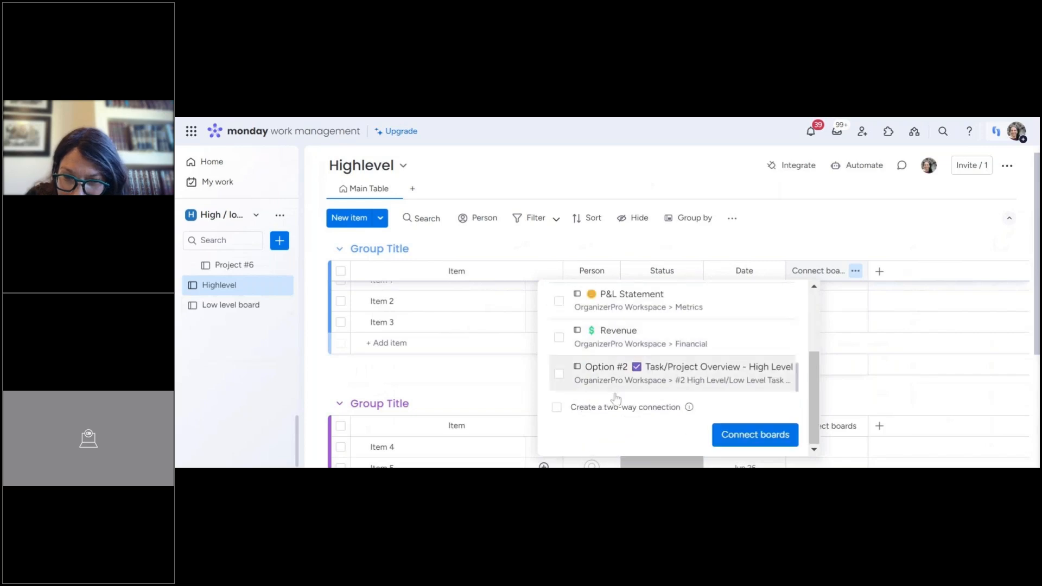
scroll(557, 415, "up", 3)
scroll(613, 415, "down", 3)
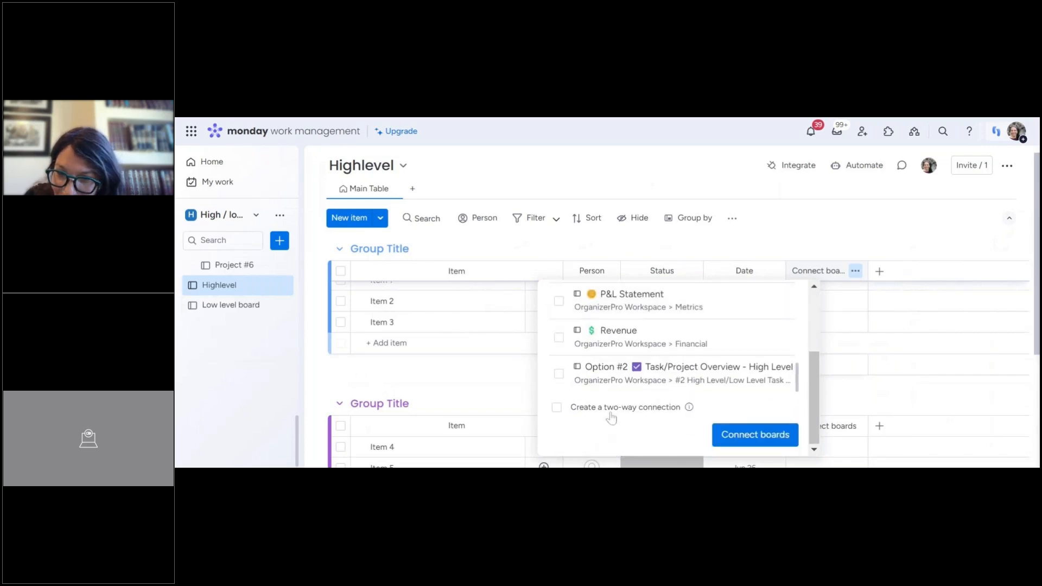
scroll(564, 415, "up", 3)
scroll(564, 416, "down", 3)
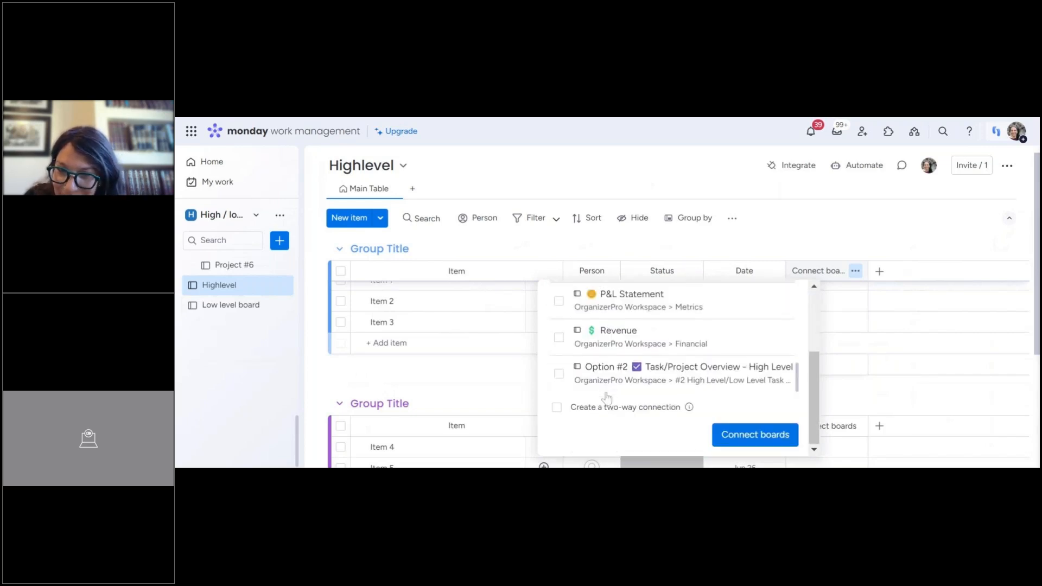
scroll(563, 412, "up", 3)
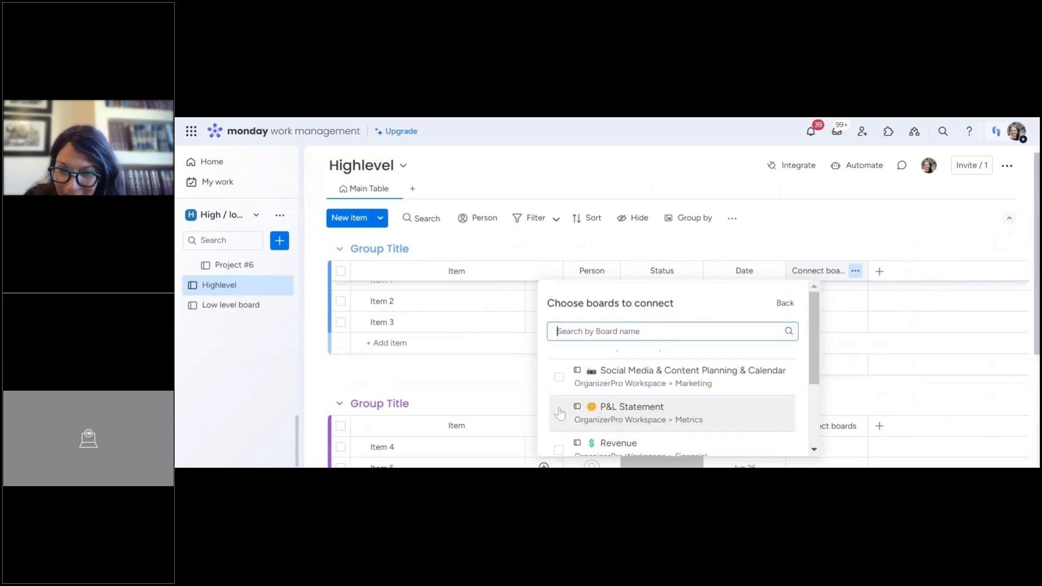
left_click(841, 220)
Open the High level (Projects) board and view which boards its Low Level column is connected to.
scroll(228, 353, "up", 10)
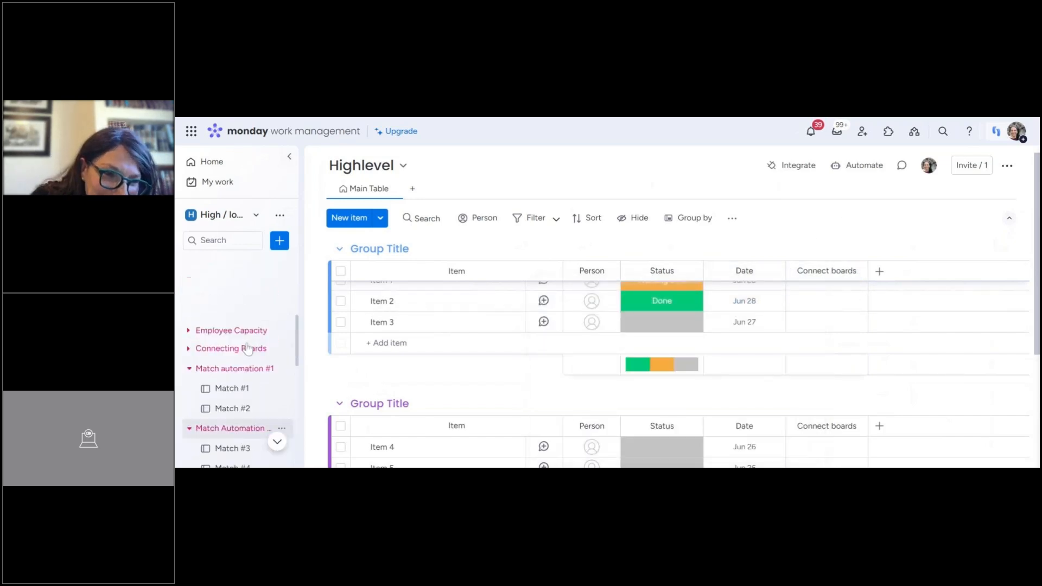
scroll(247, 348, "up", 1)
left_click(248, 353)
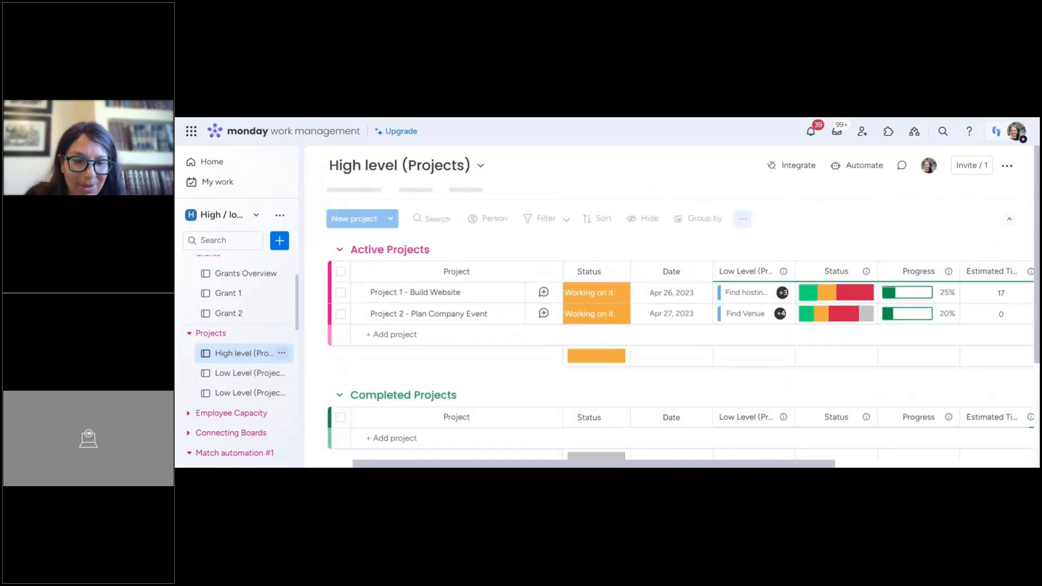
left_click(784, 273)
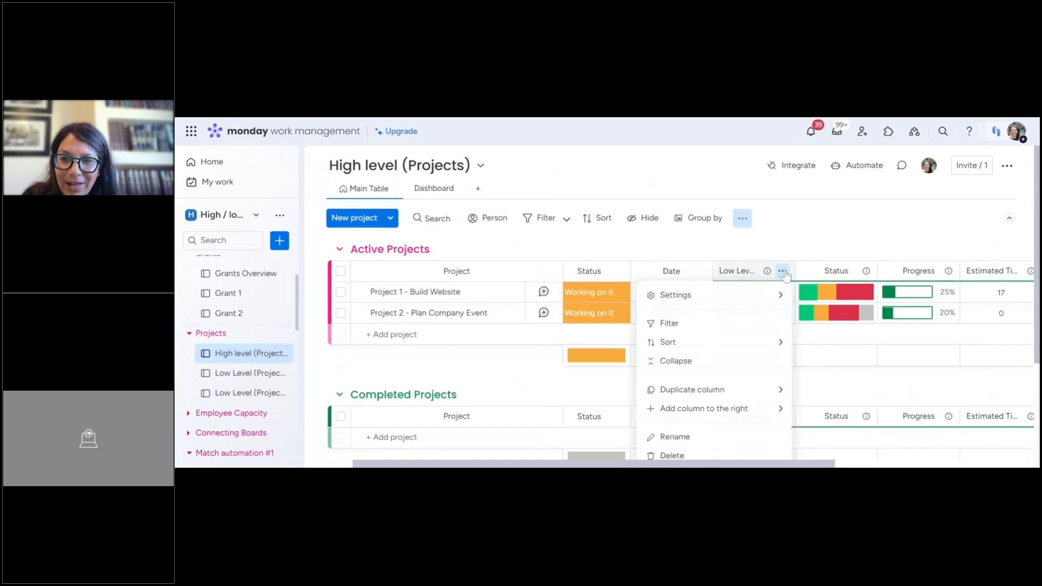
mouse_move(675, 294)
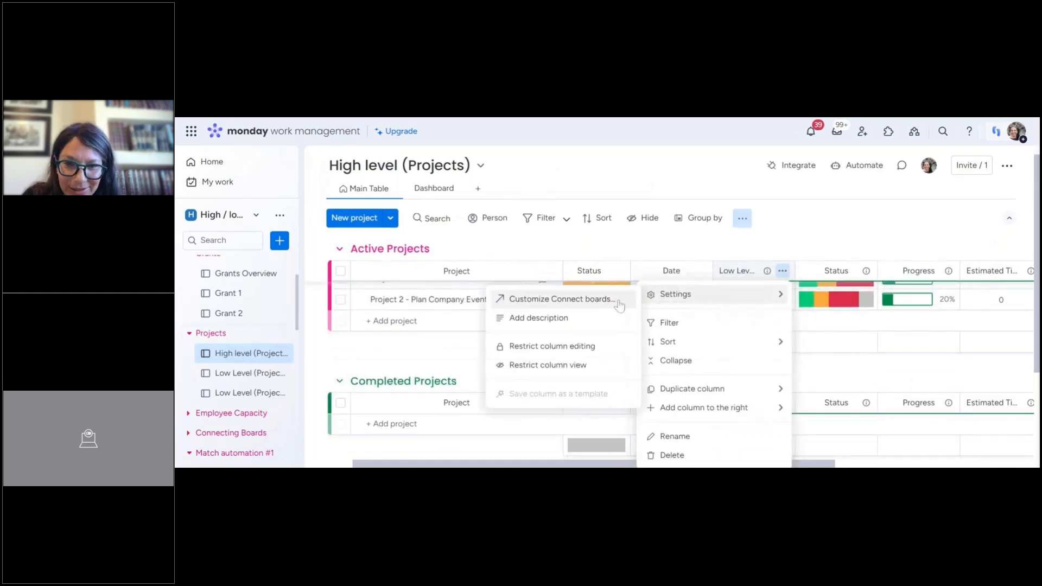
left_click(598, 299)
scroll(696, 372, "down", 2)
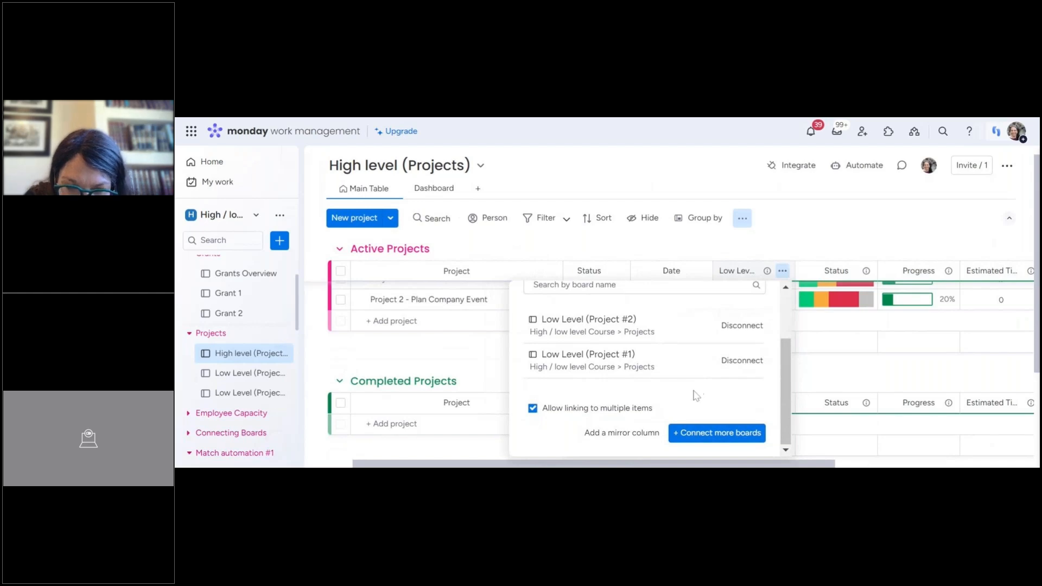
Check the two-way connection option for connecting more boards to the Low Level column, and close the chooser.
left_click(716, 433)
scroll(608, 400, "down", 3)
scroll(638, 400, "down", 1)
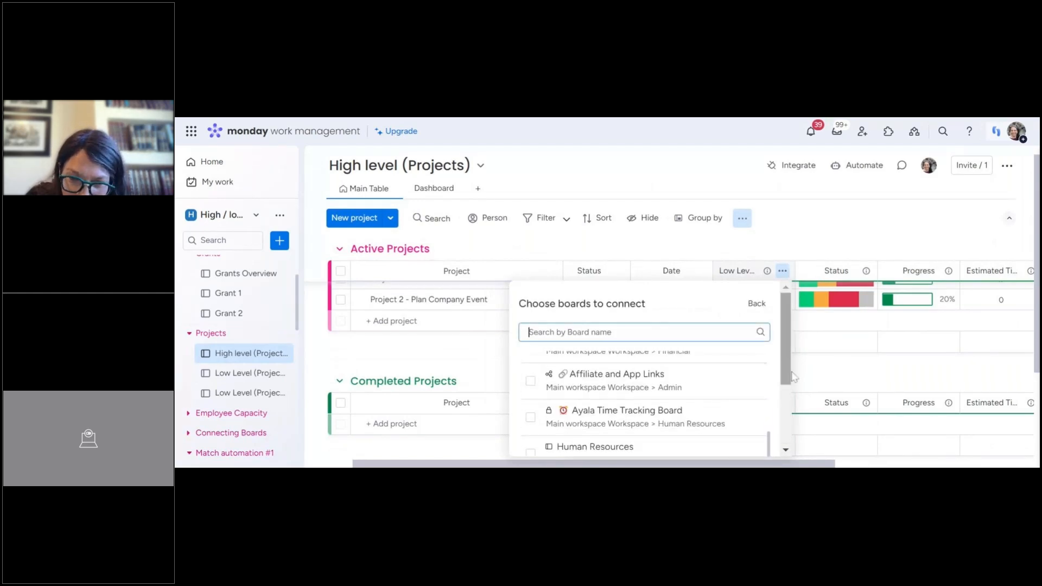
scroll(543, 429, "down", 3)
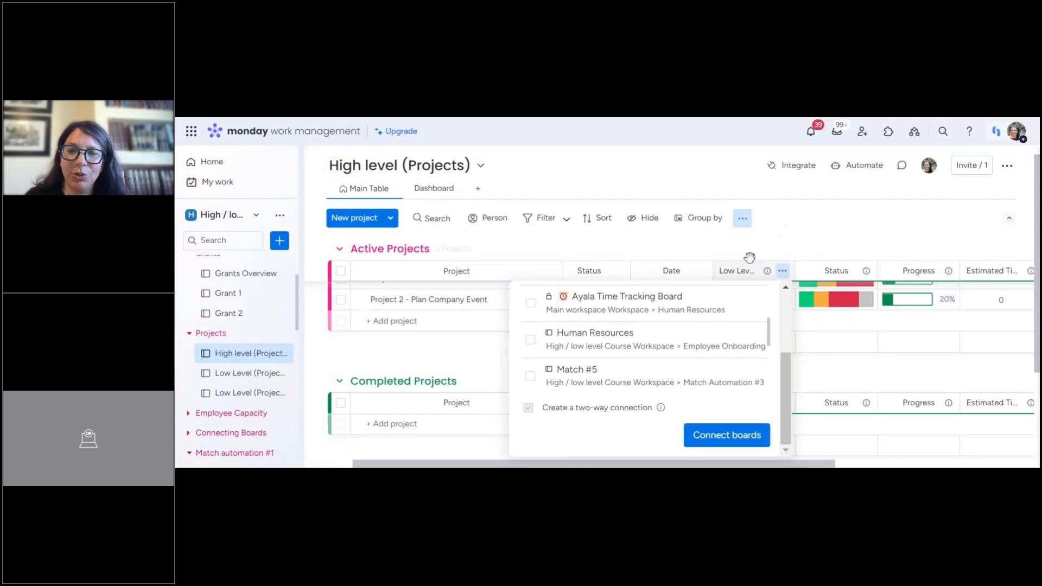
left_click(821, 237)
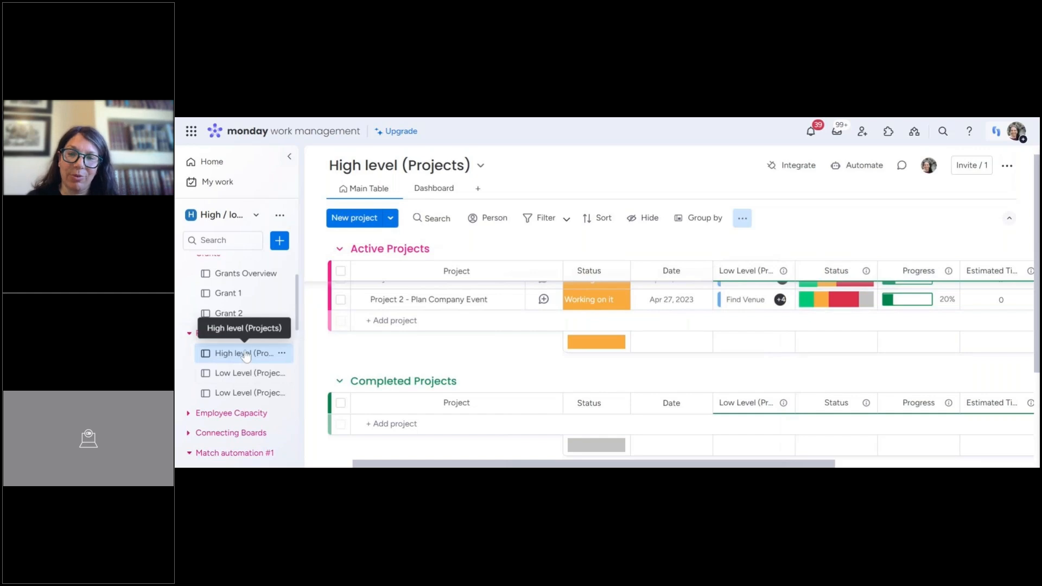
Open the Highlevel board and bring up the board chooser of its Connect boards column.
scroll(245, 360, "down", 10)
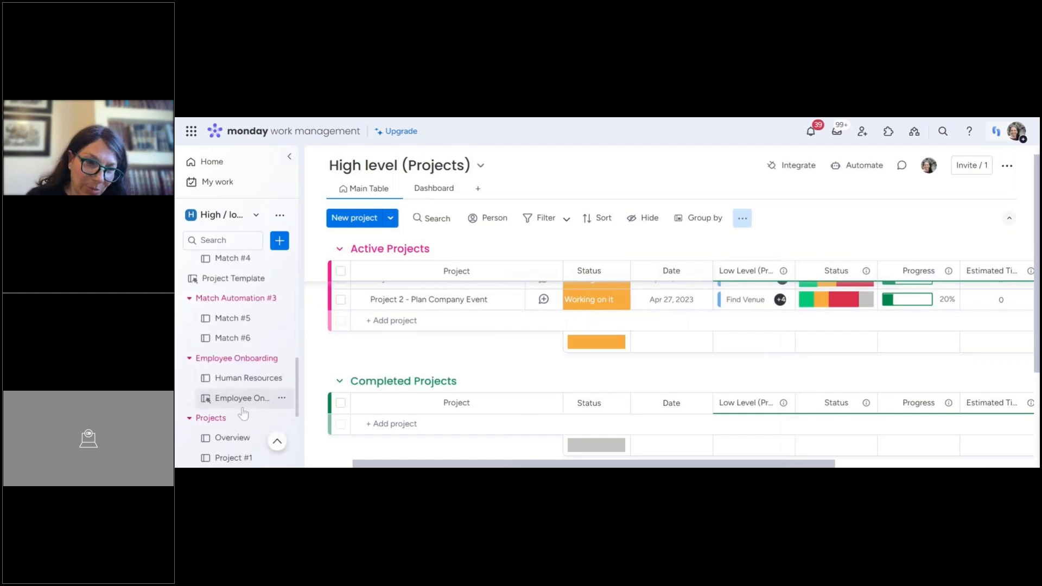
scroll(243, 413, "down", 3)
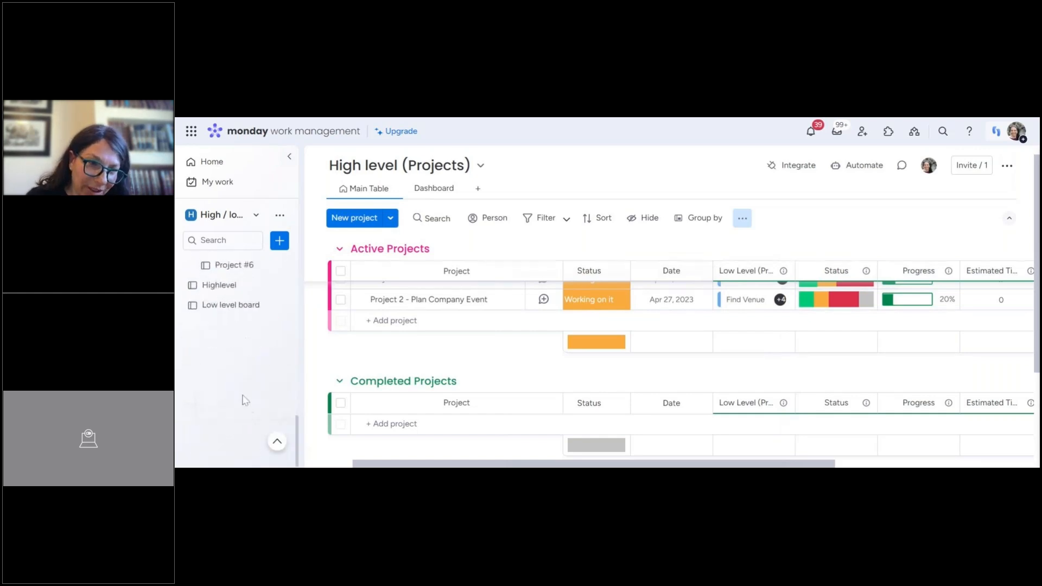
left_click(232, 288)
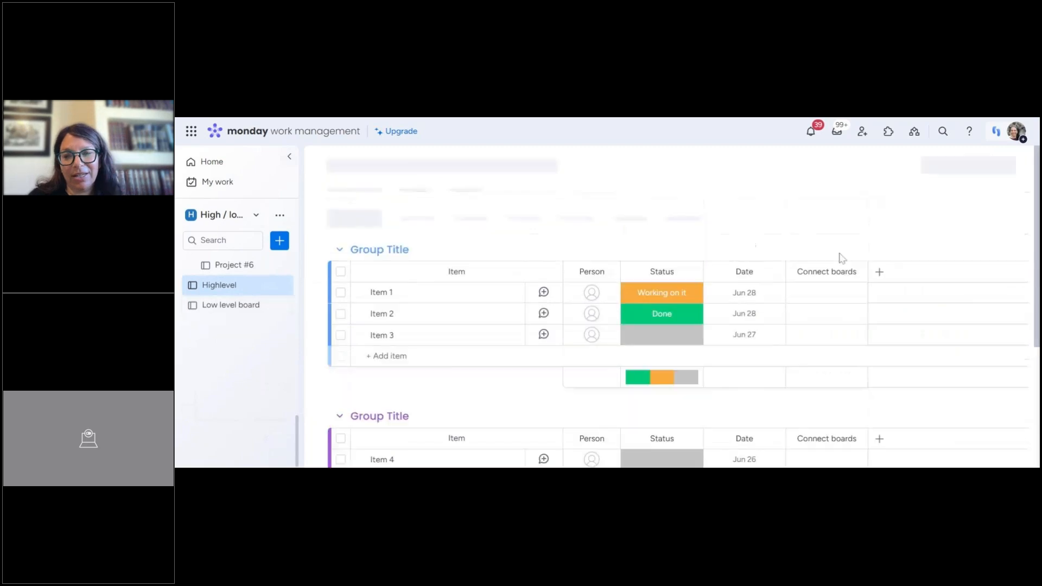
scroll(853, 274, "down", 2)
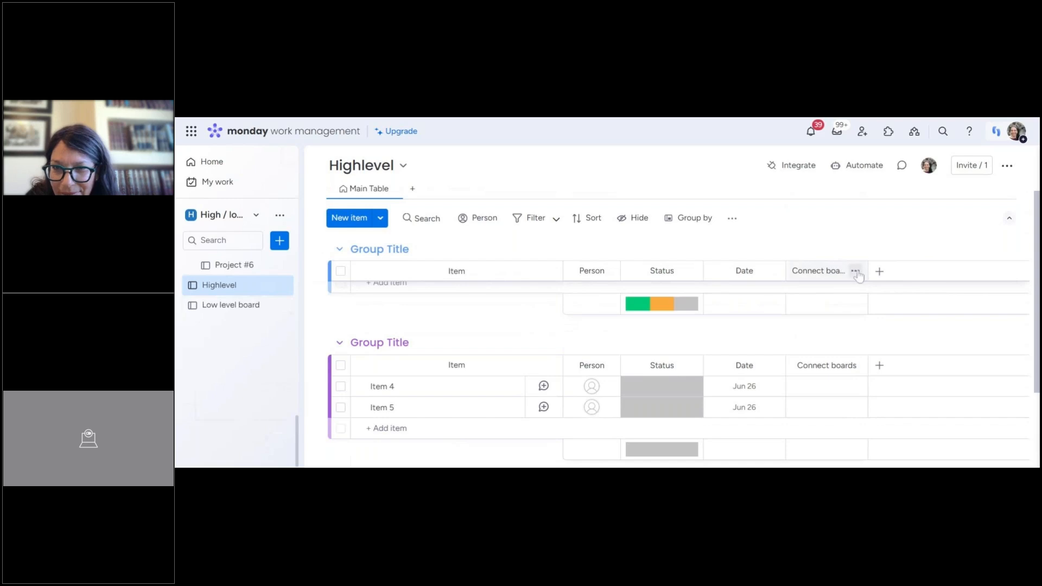
left_click(856, 270)
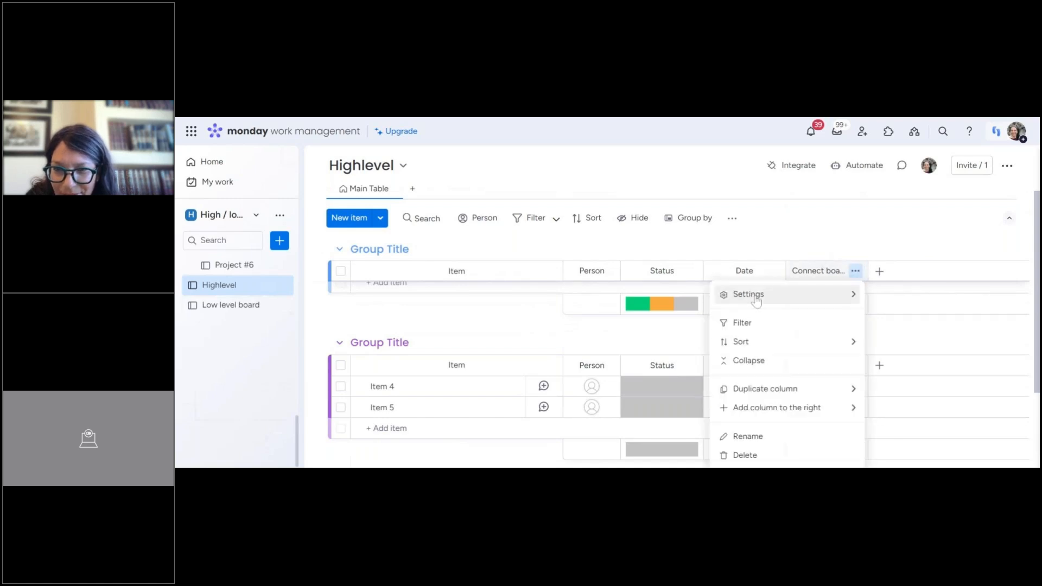
mouse_move(738, 294)
left_click(674, 300)
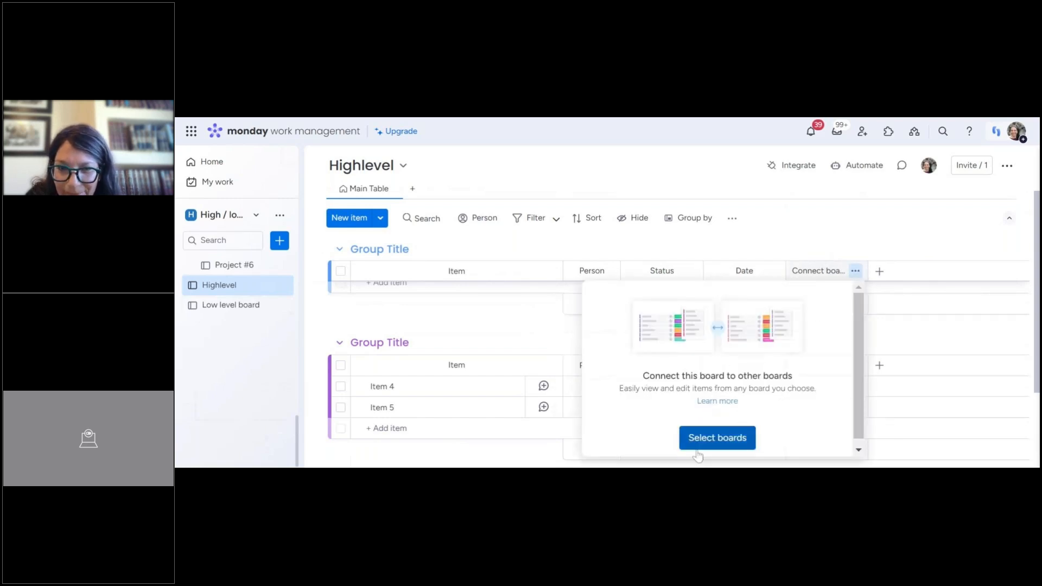
left_click(718, 438)
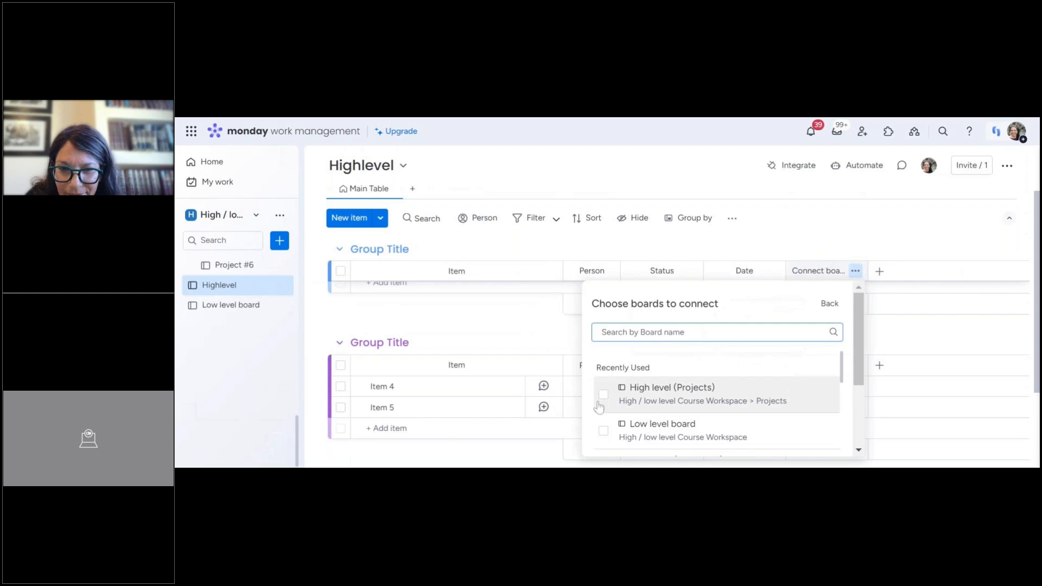
Try to choose the Low level board to connect, look for the two-way connection option, and close the chooser.
left_click(604, 430)
scroll(831, 411, "down", 2)
scroll(830, 412, "down", 10)
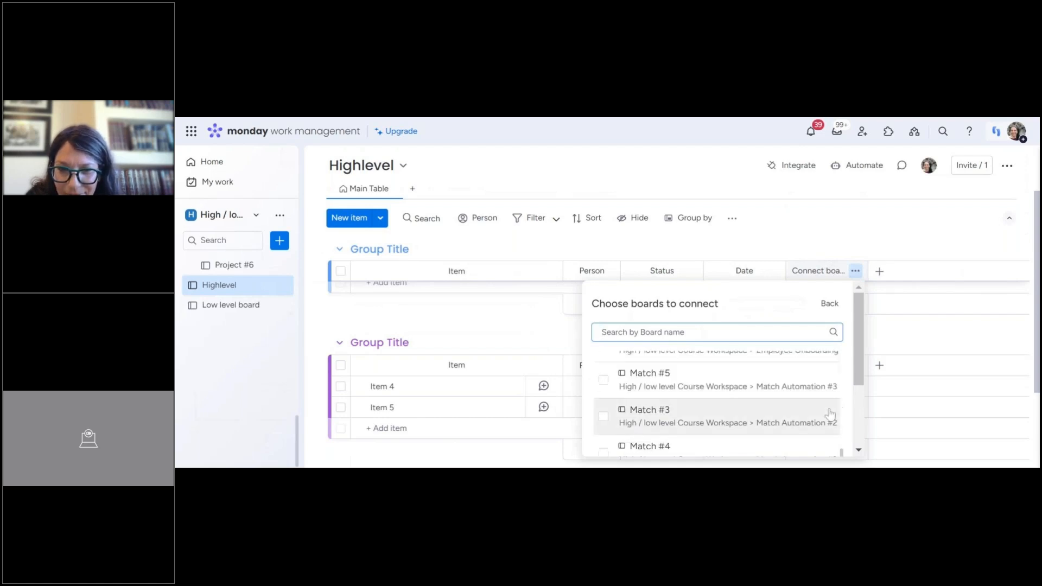
scroll(855, 380, "down", 3)
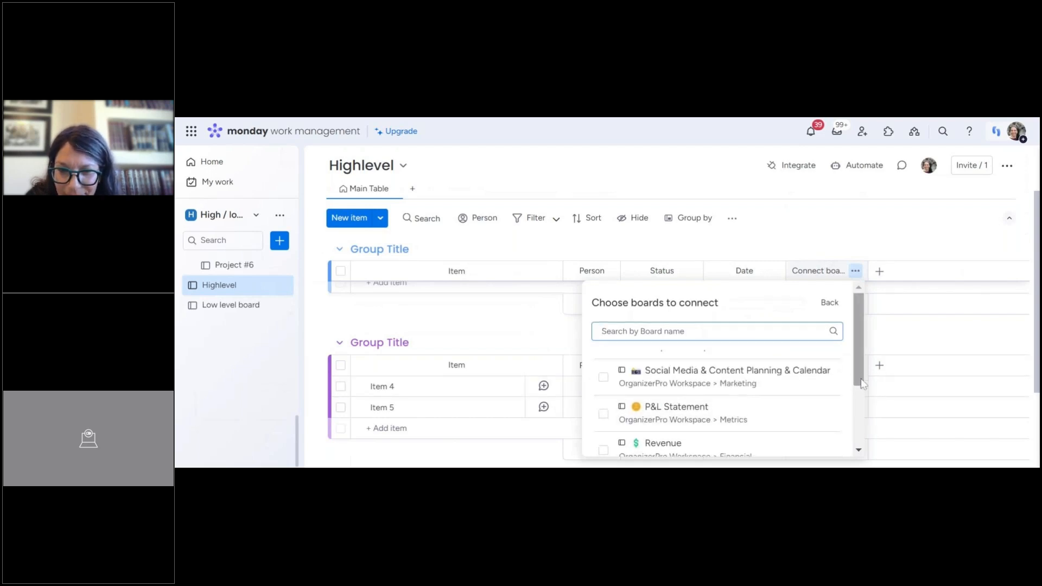
scroll(603, 413, "up", 2)
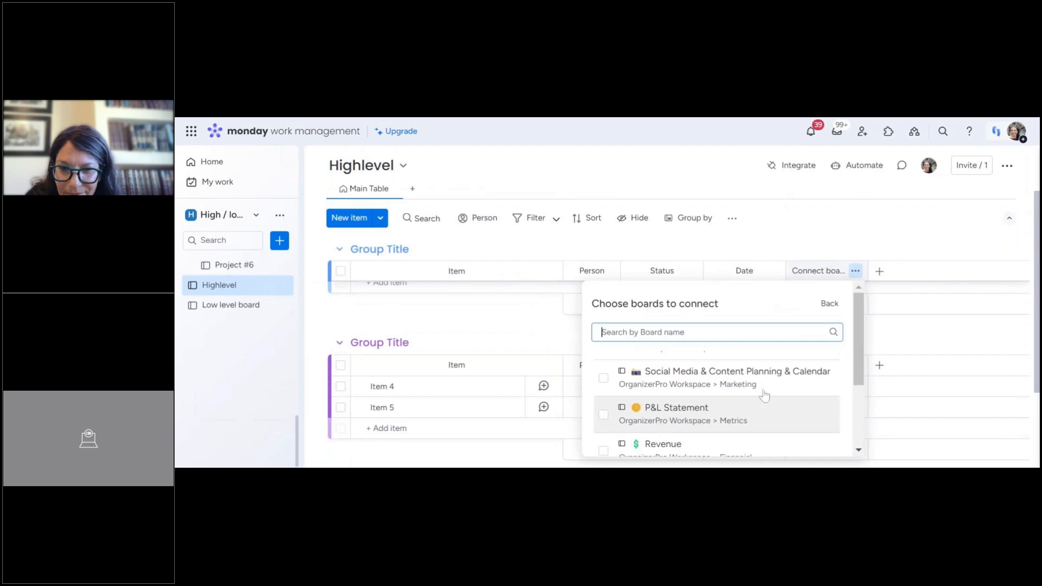
scroll(603, 413, "down", 2)
scroll(603, 414, "up", 2)
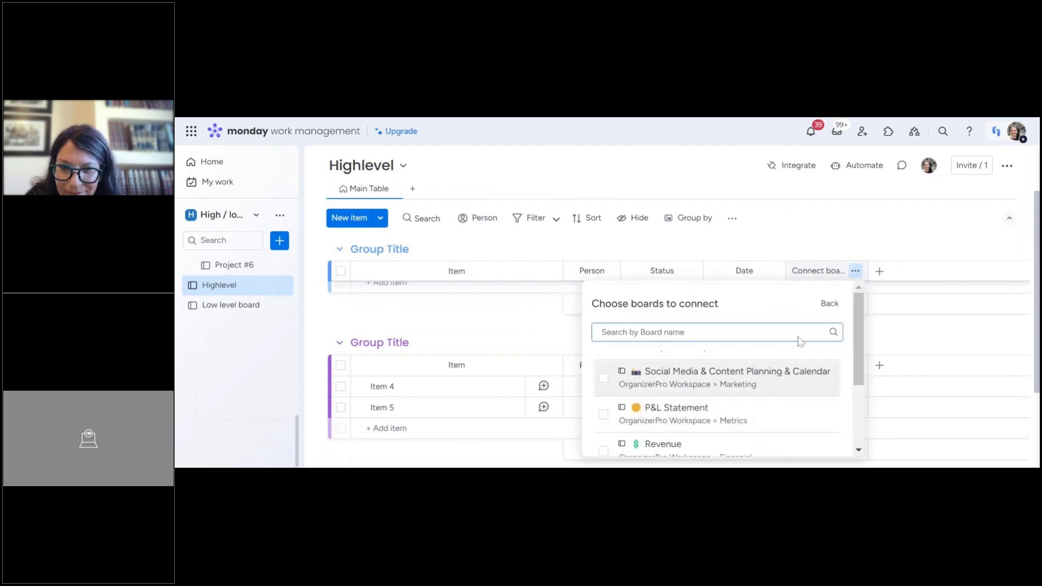
left_click(852, 226)
Retry connecting the Low level board through the Connect boards column settings, check for the two-way connection option, and leave without connecting.
scroll(856, 240, "down", 2)
scroll(861, 301, "up", 2)
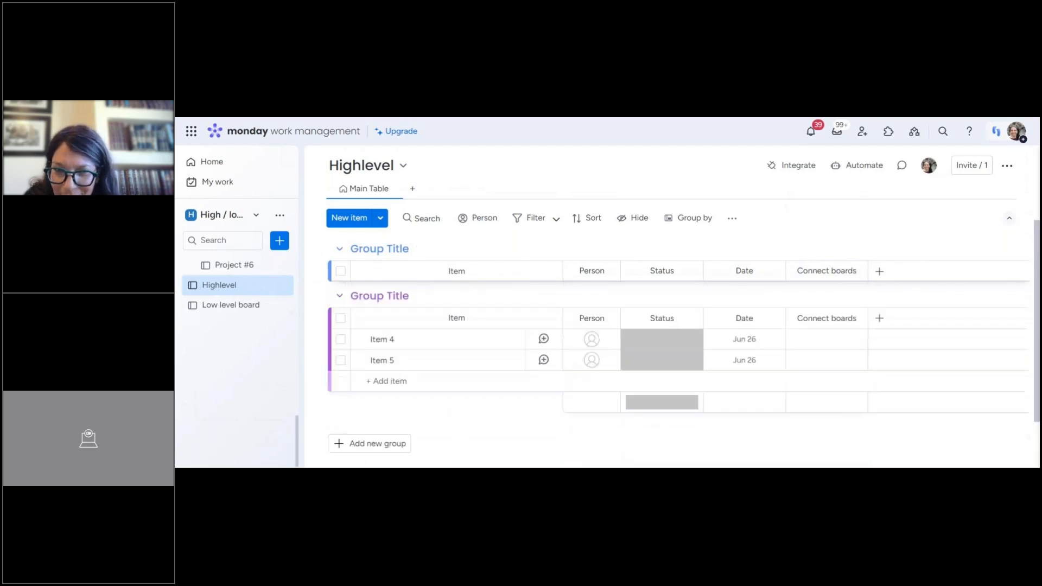
left_click(856, 309)
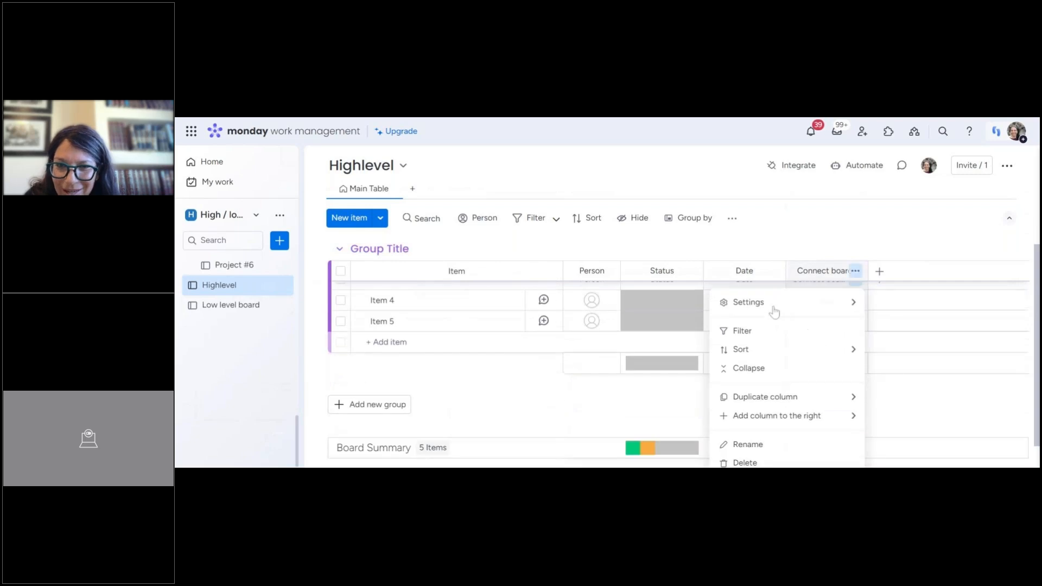
mouse_move(733, 295)
left_click(657, 299)
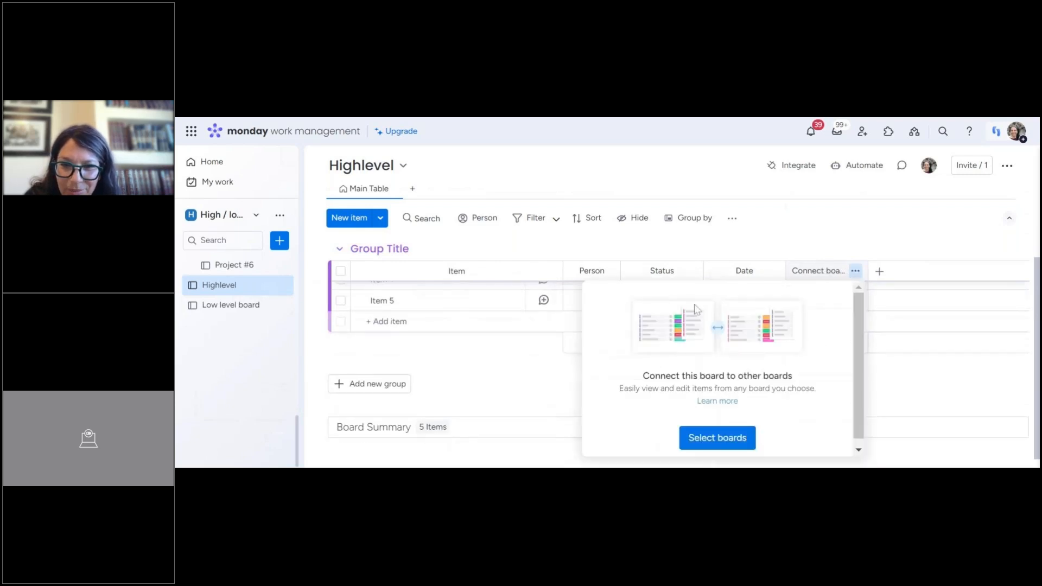
left_click(715, 435)
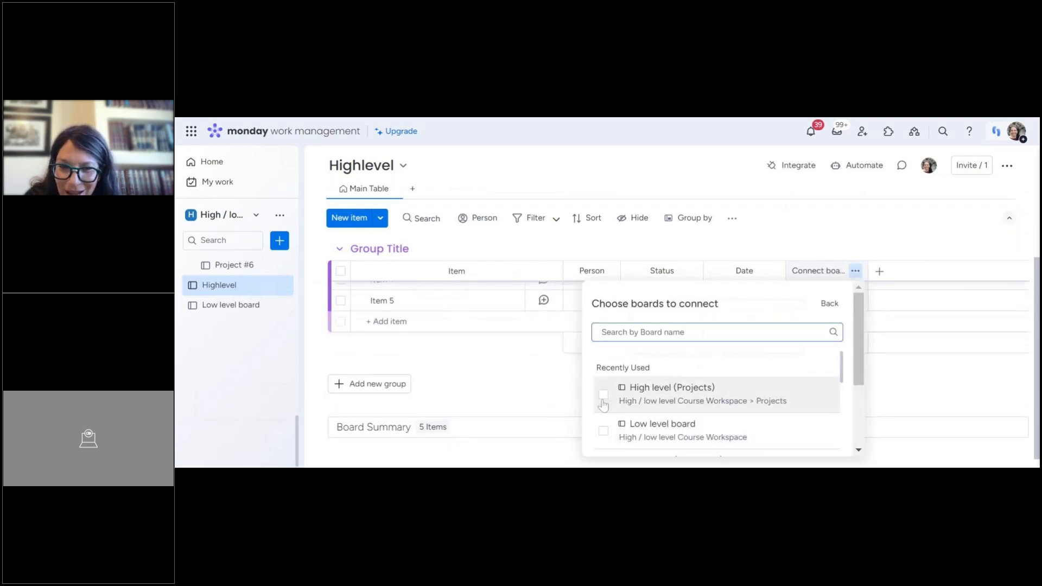
left_click(603, 431)
scroll(744, 405, "down", 2)
scroll(757, 402, "down", 5)
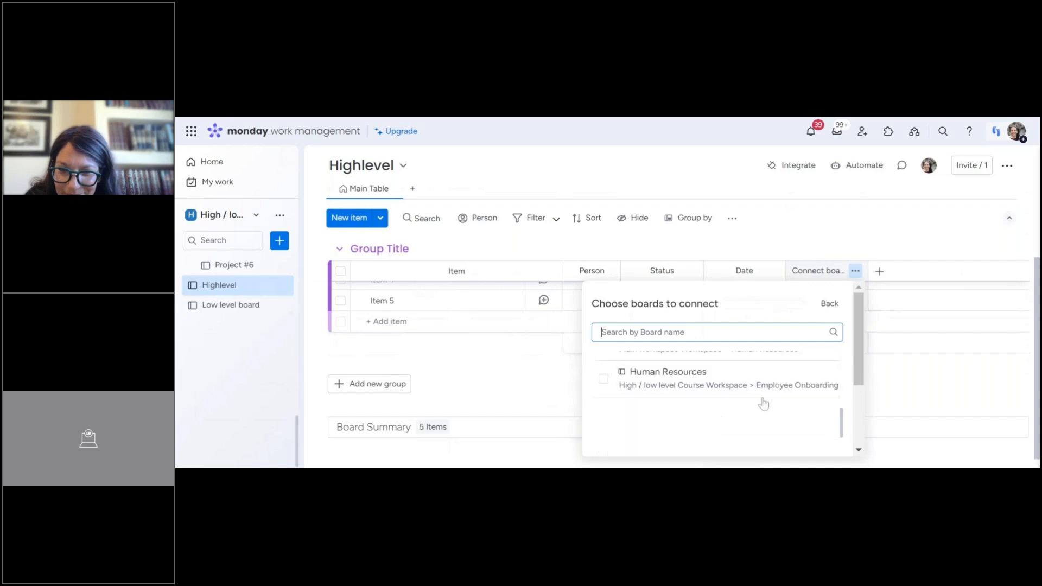
scroll(860, 422, "down", 2)
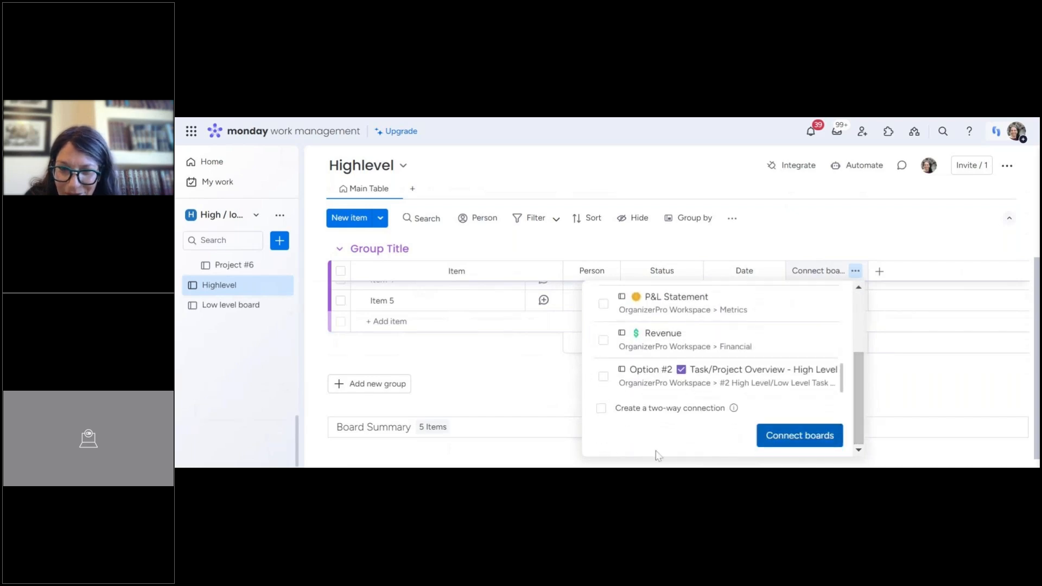
scroll(706, 413, "up", 5)
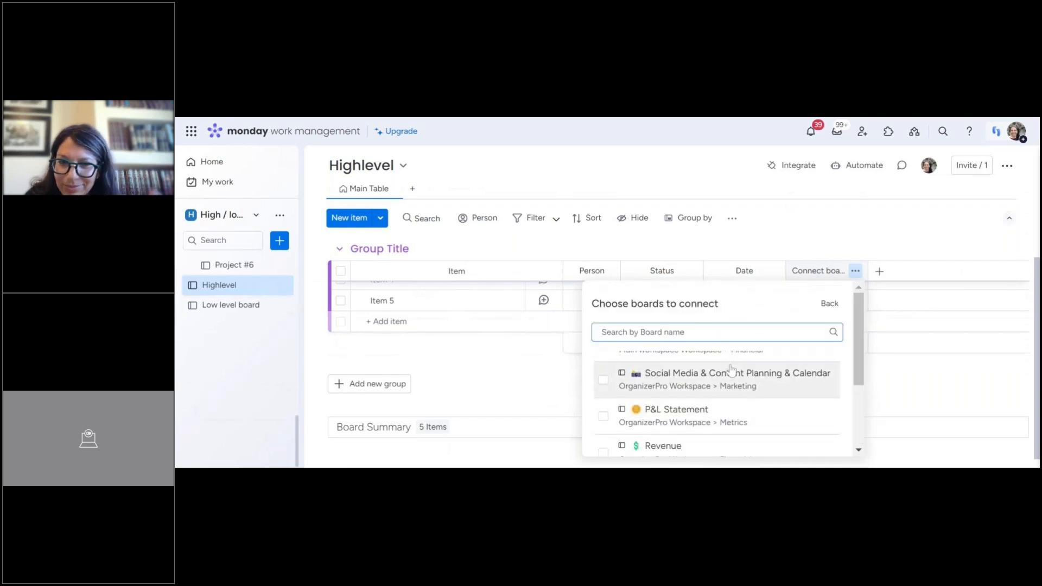
left_click(857, 228)
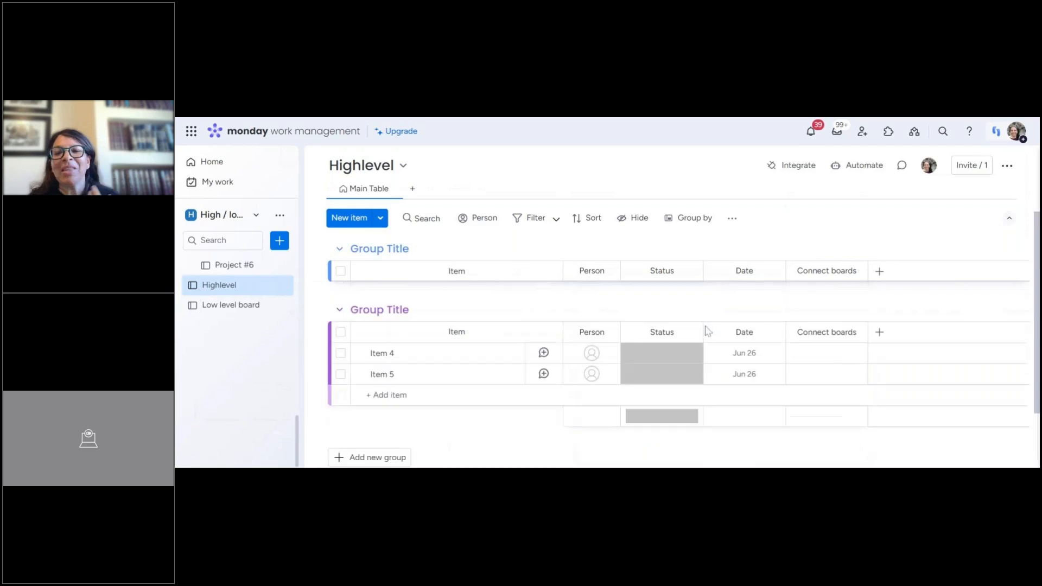
Open the High level (Projects) board.
scroll(257, 312, "up", 5)
scroll(256, 312, "up", 10)
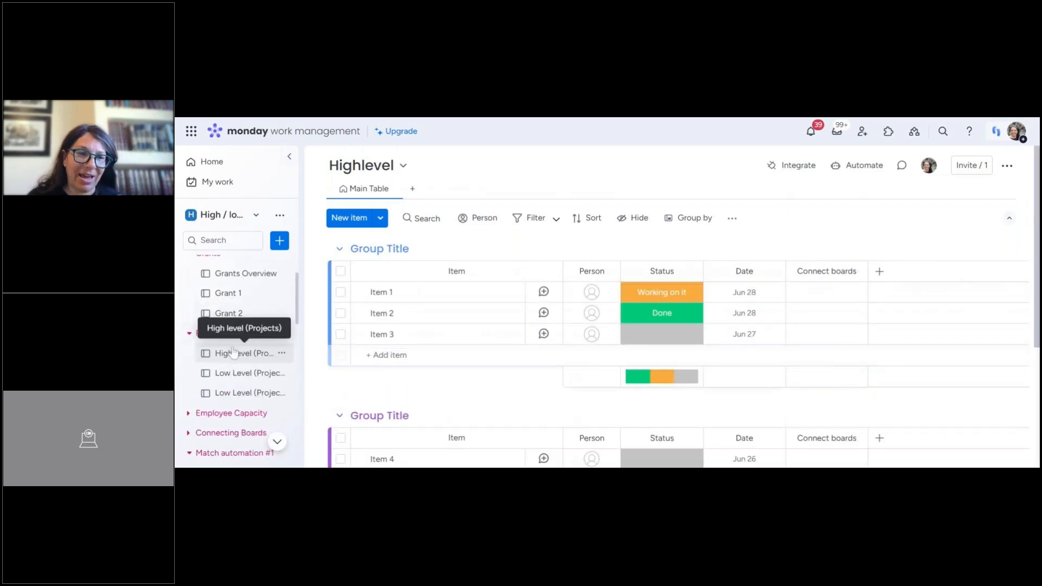
left_click(244, 354)
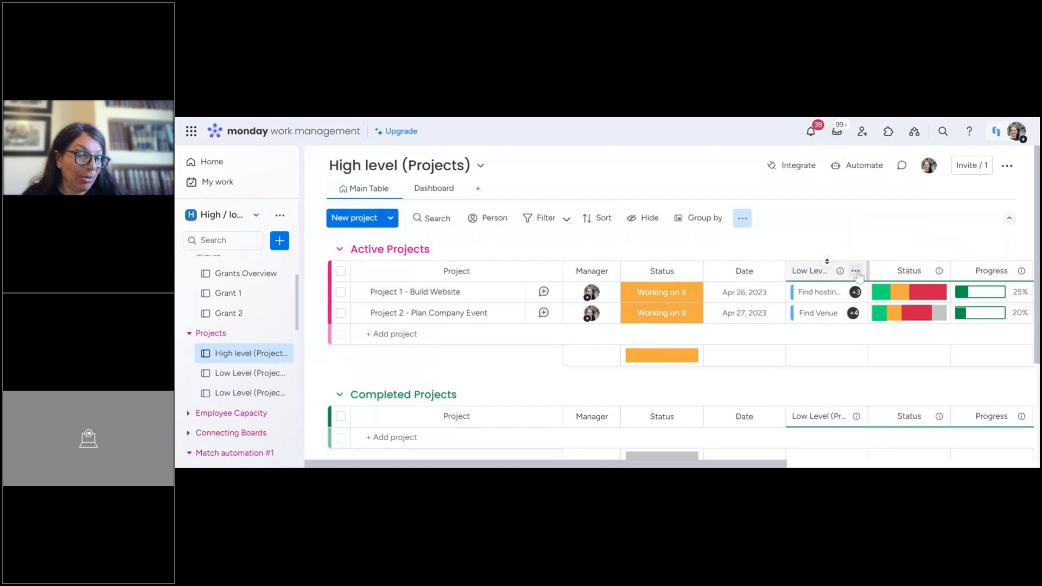
left_click(856, 271)
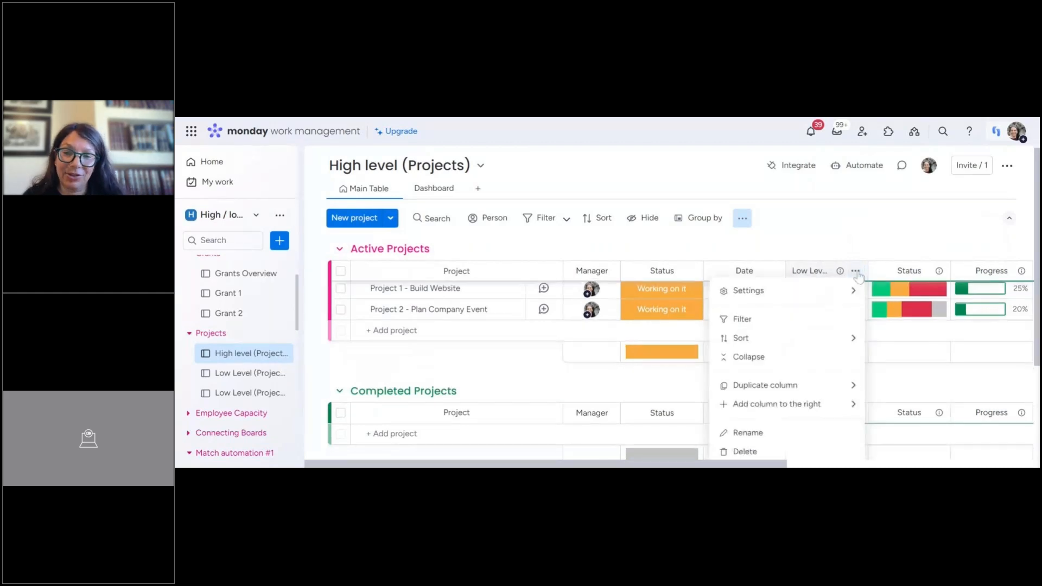
mouse_move(848, 294)
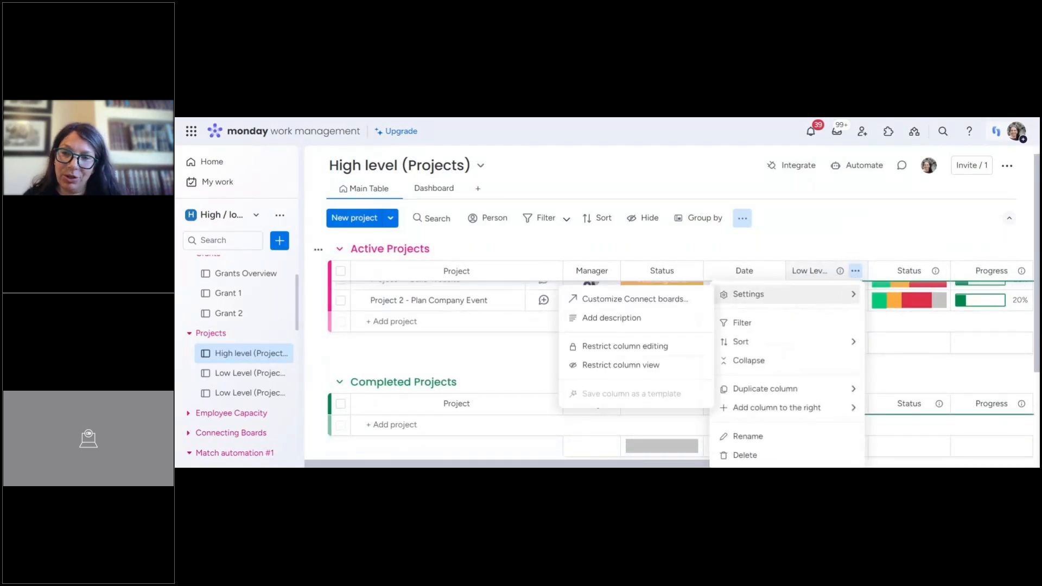
left_click(925, 292)
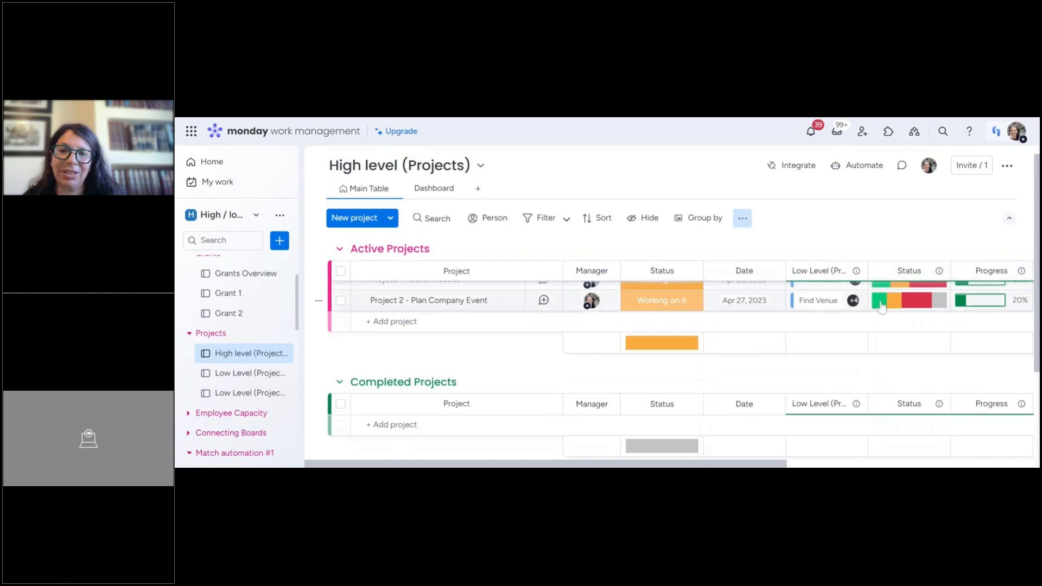
Add a mirror column from the Connect boards settings of the Low Level column.
left_click(855, 270)
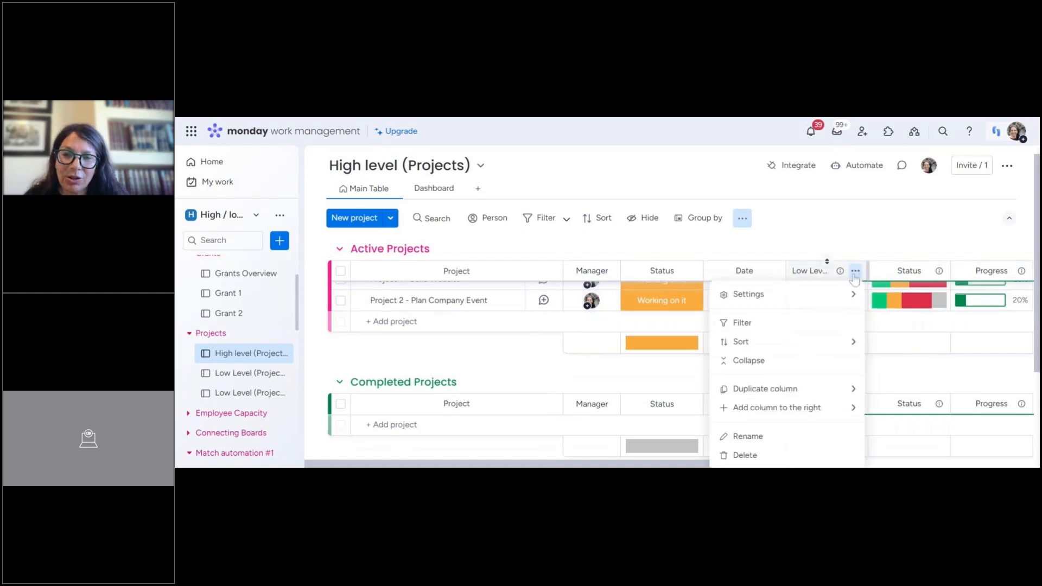
mouse_move(771, 299)
left_click(623, 304)
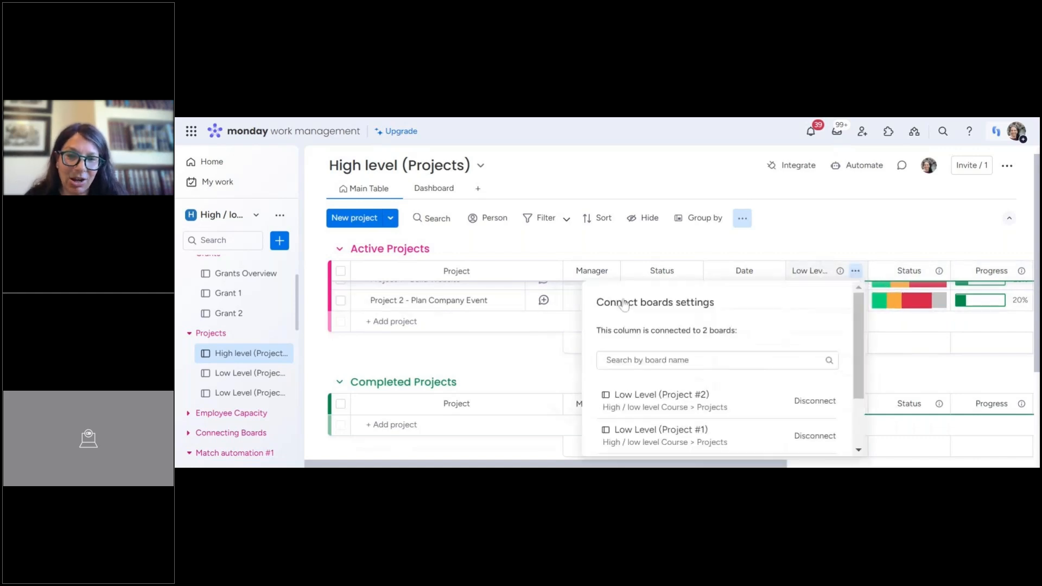
scroll(842, 401, "down", 2)
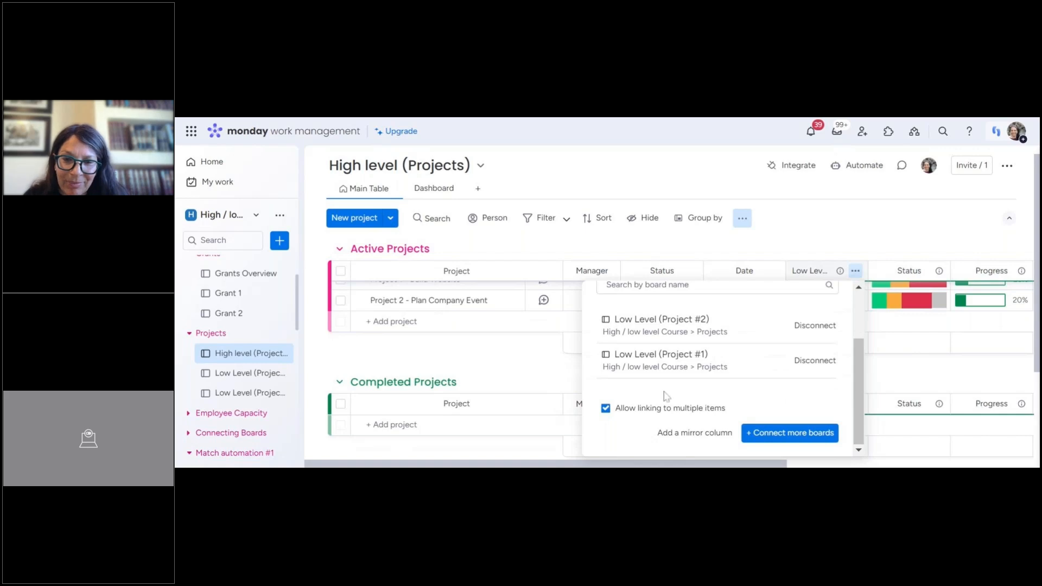
left_click(690, 435)
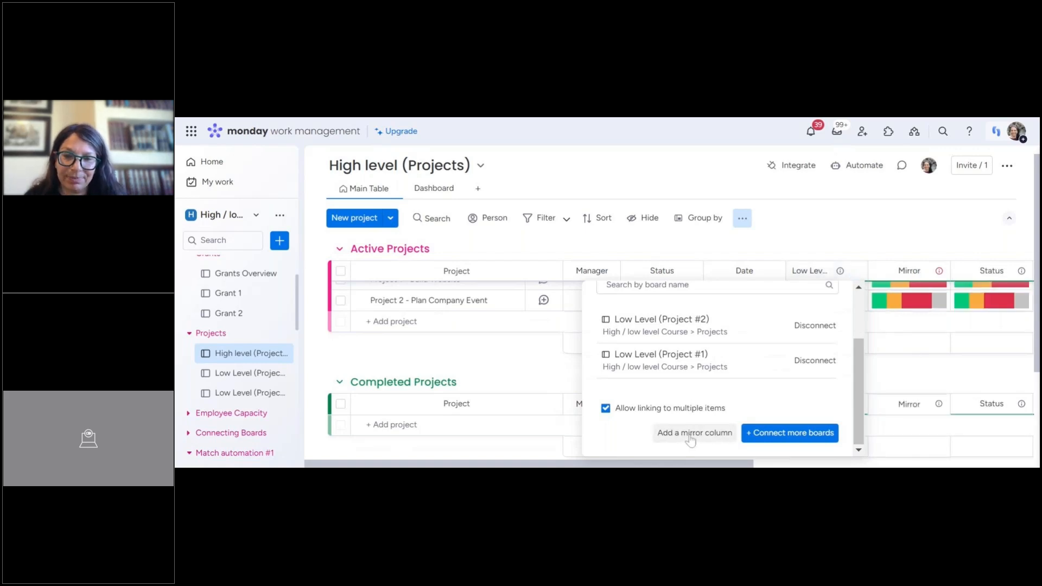
left_click(945, 349)
scroll(849, 224, "down", 3)
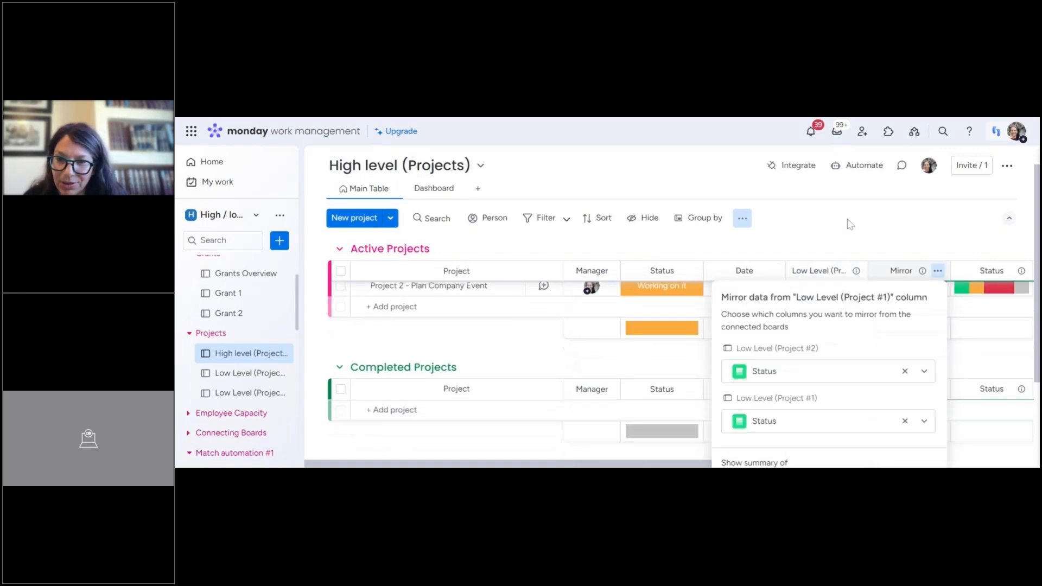
scroll(750, 438, "up", 3)
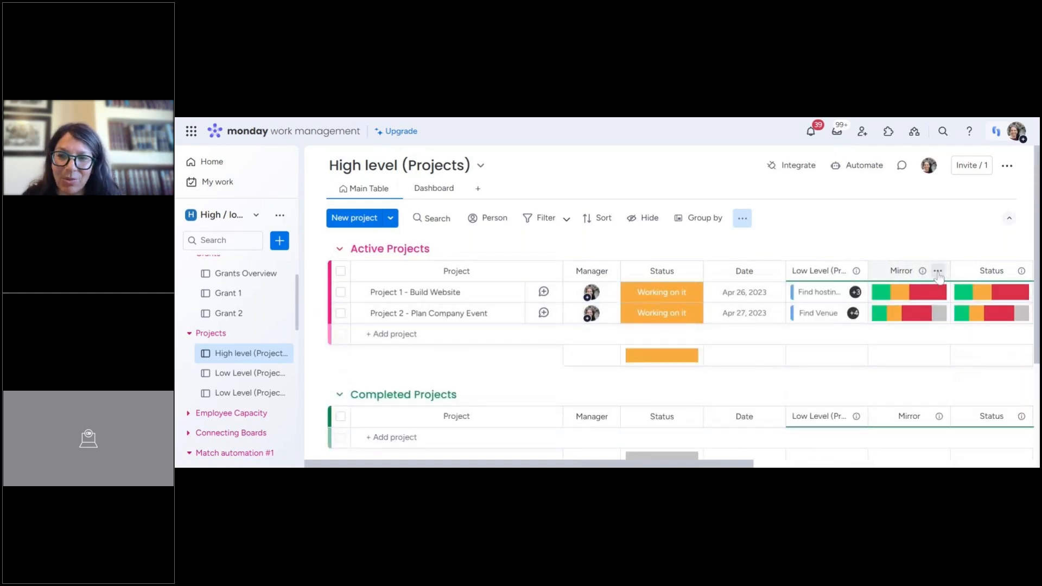
Set the Mirror column to mirror the Person column instead of Status for the Low Level (Project #2) board.
left_click(938, 272)
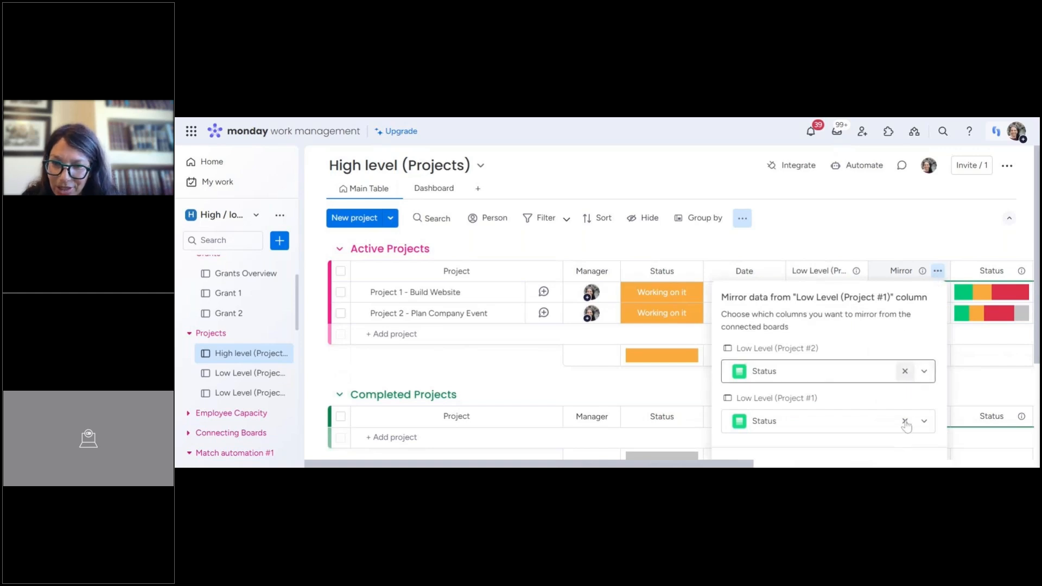
left_click(905, 372)
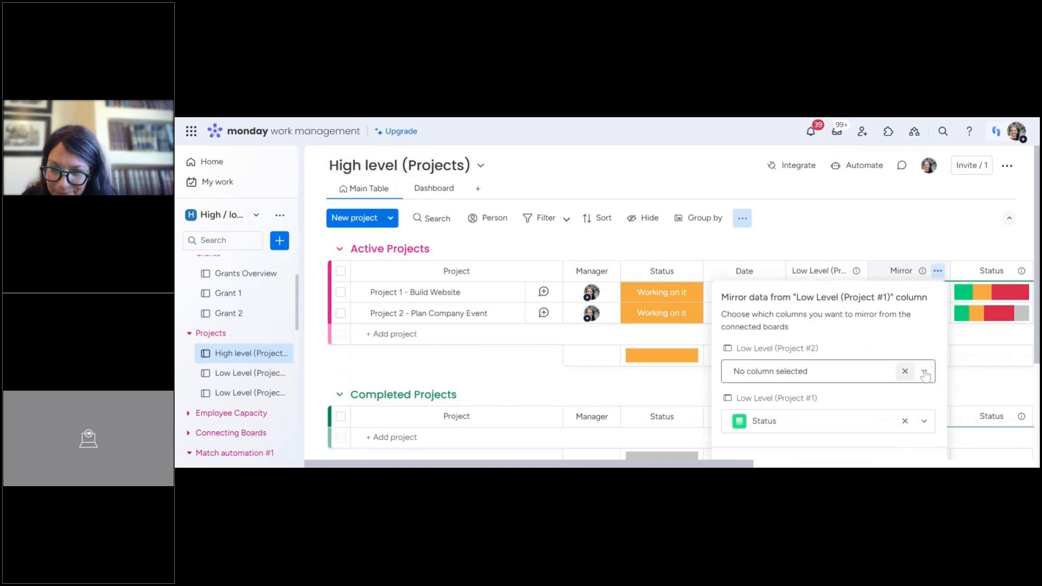
left_click(925, 375)
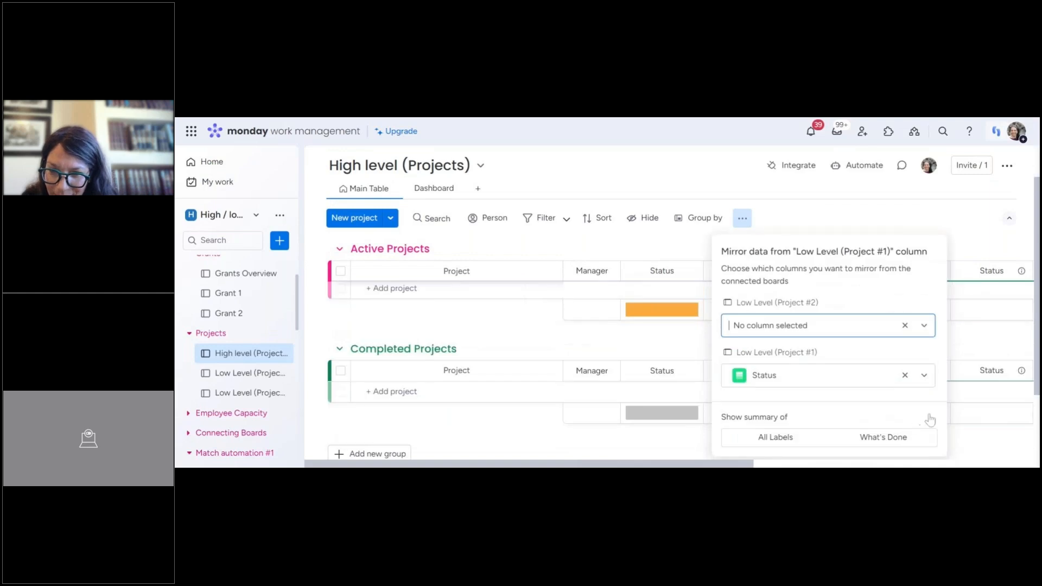
left_click(924, 370)
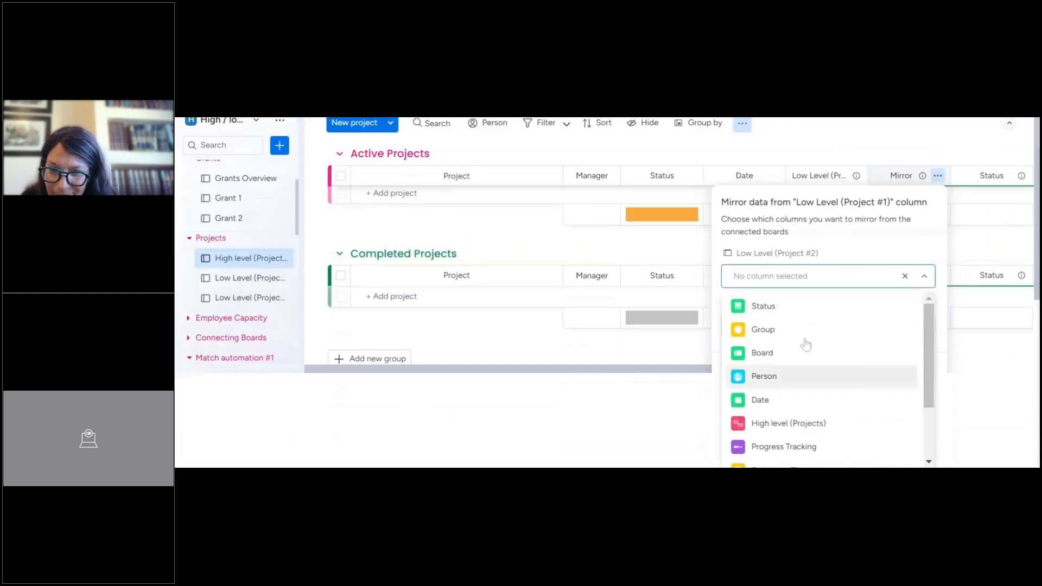
left_click(775, 382)
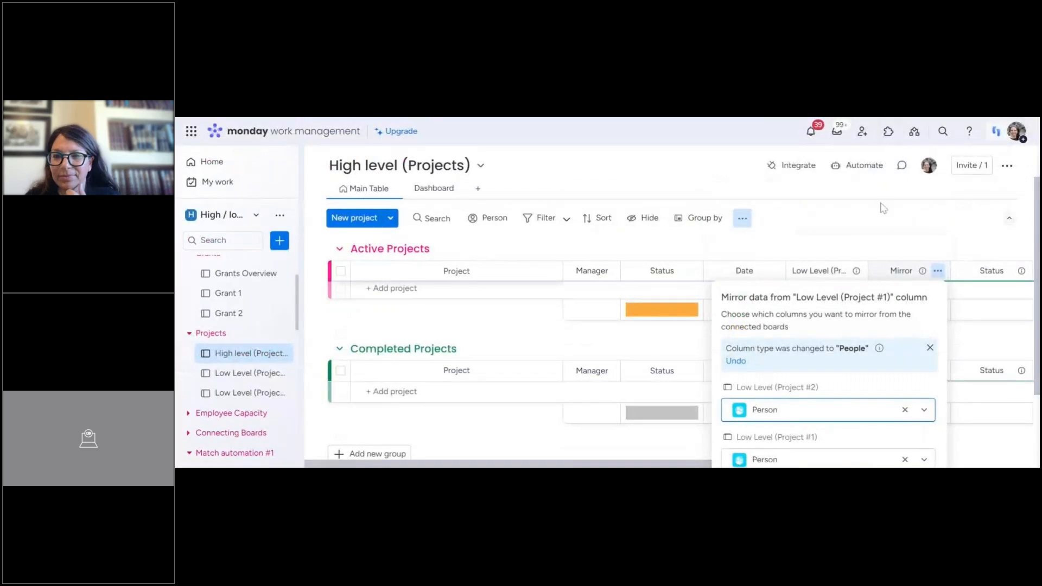
Close the mirror settings and review the mirror-column option in the Low Level column's Connect boards settings, without changing anything.
left_click(883, 236)
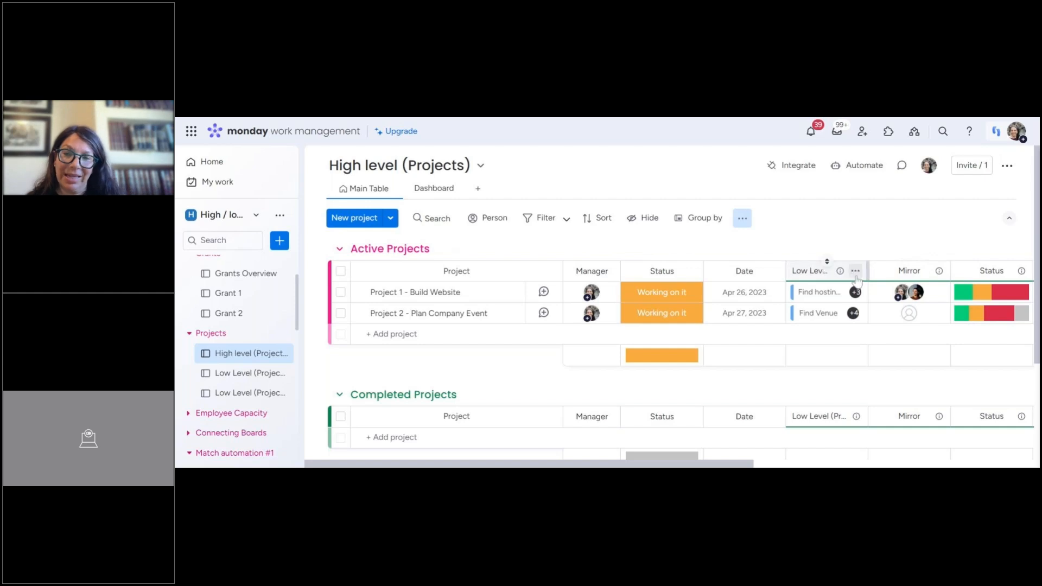
left_click(855, 271)
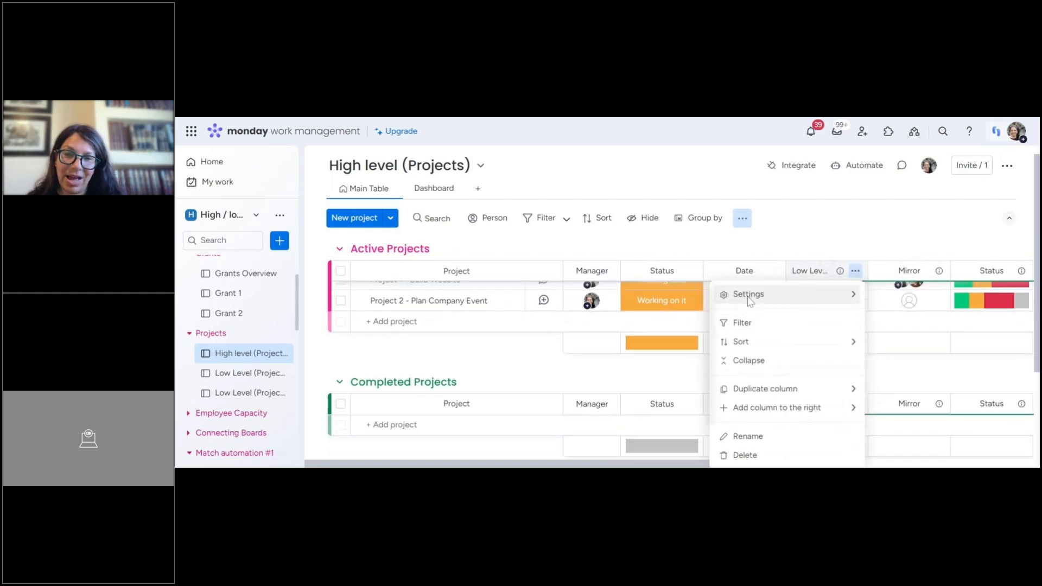
mouse_move(741, 295)
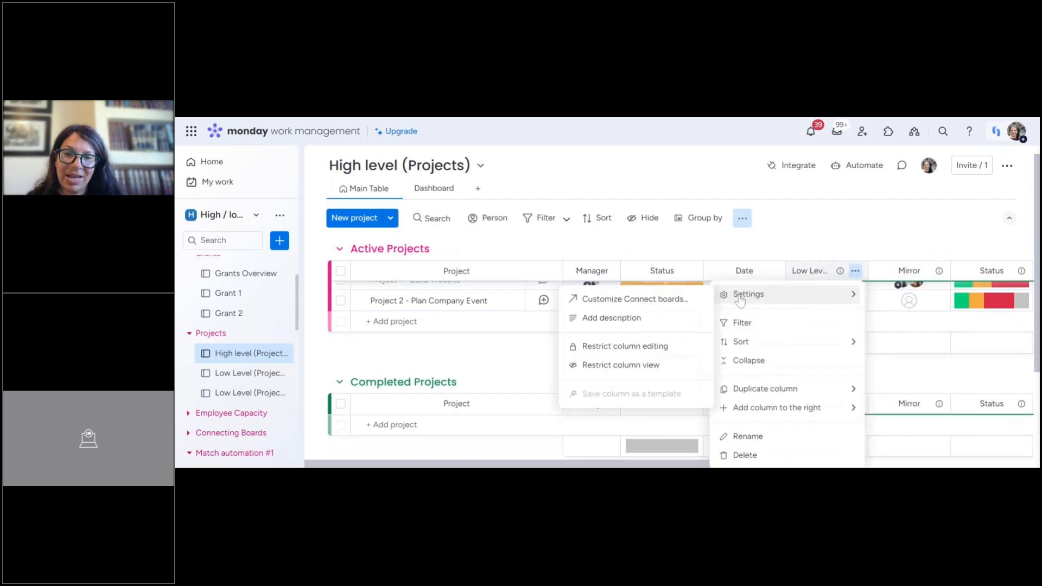
left_click(664, 303)
scroll(784, 441, "down", 1)
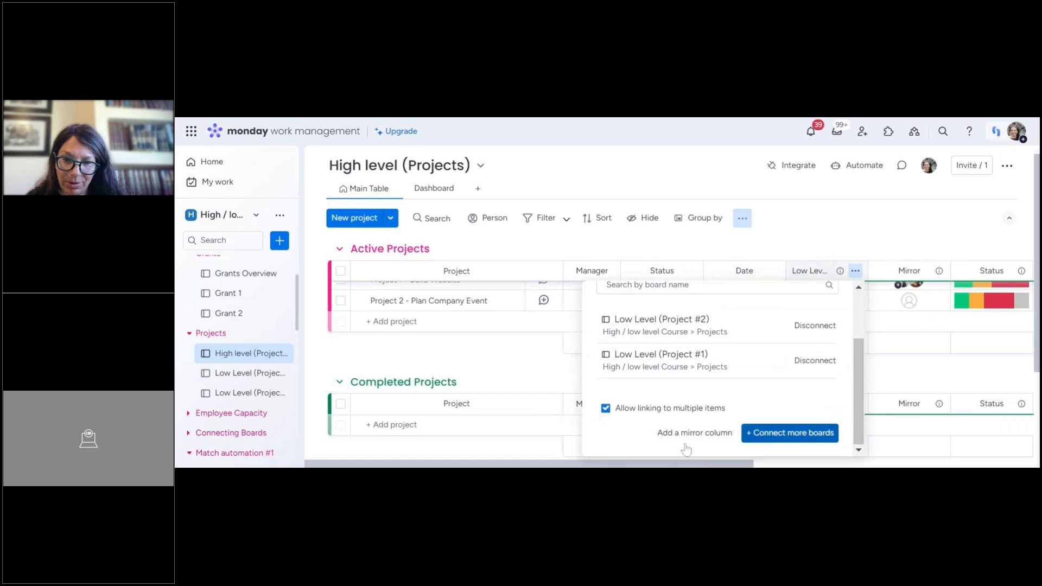
left_click(948, 264)
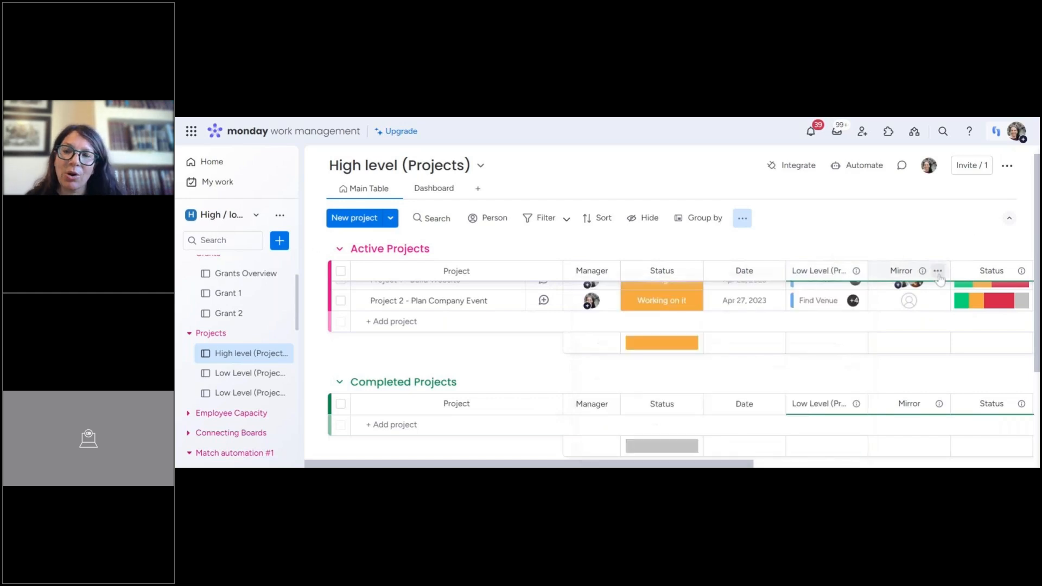
Duplicate the Mirror column on the High level (Projects) board.
left_click(938, 271)
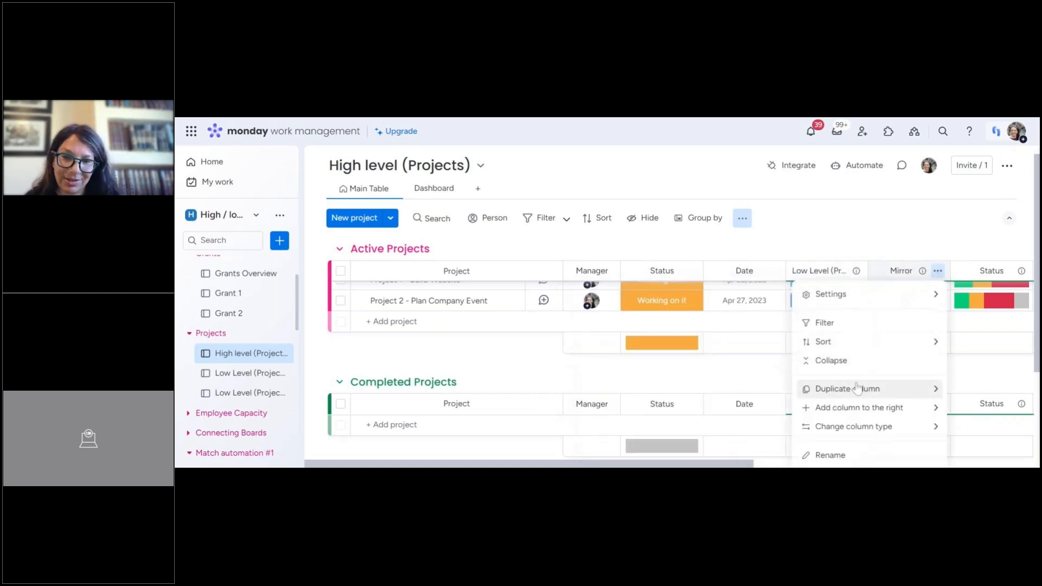
mouse_move(855, 389)
left_click(727, 395)
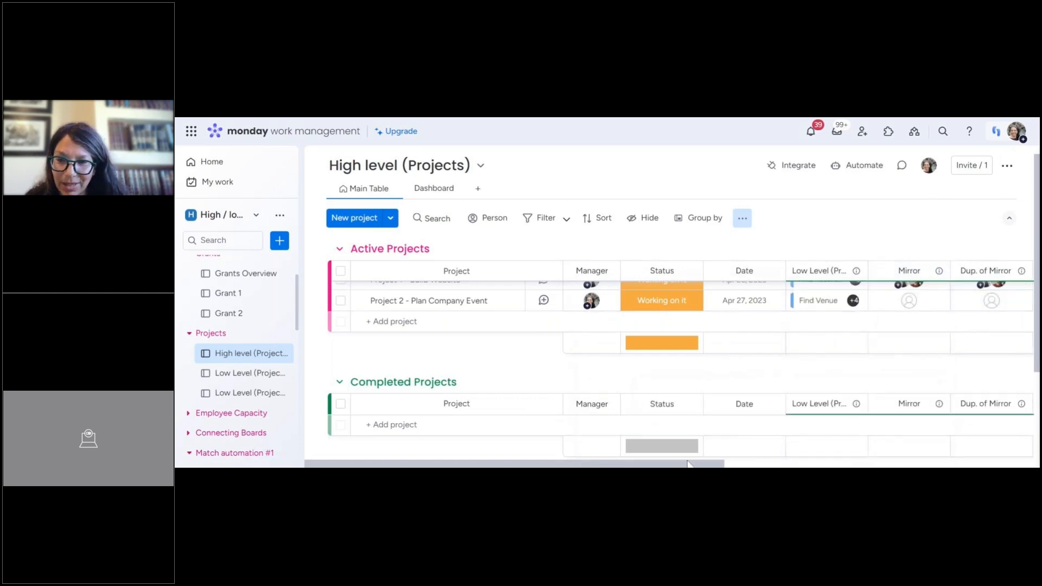
In the duplicated Mirror column's settings, clear Person for both connected boards and mirror the Date column from Low Level (Project #2).
left_click_drag(687, 463, 800, 463)
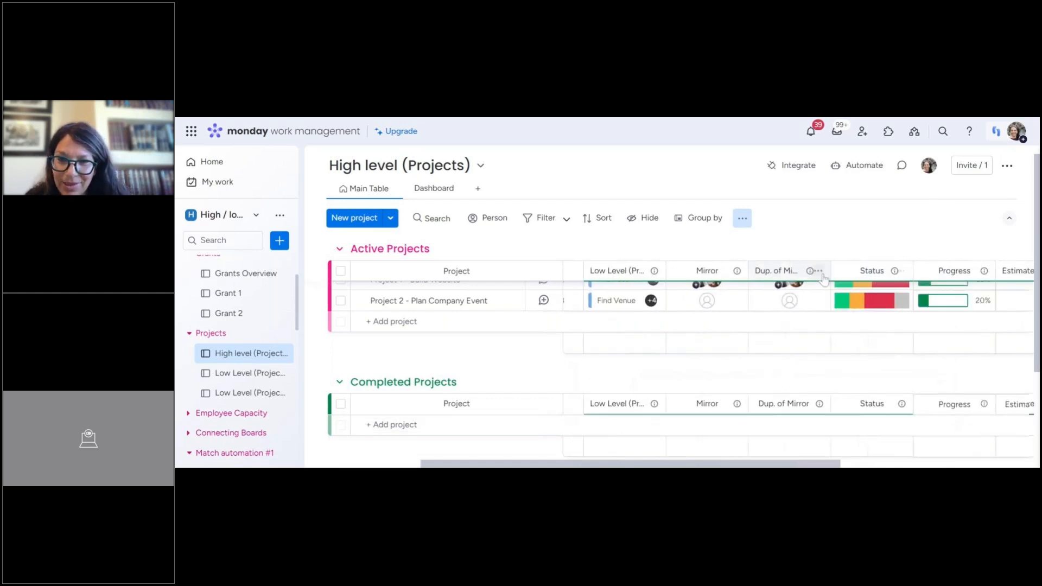
left_click(818, 271)
mouse_move(718, 300)
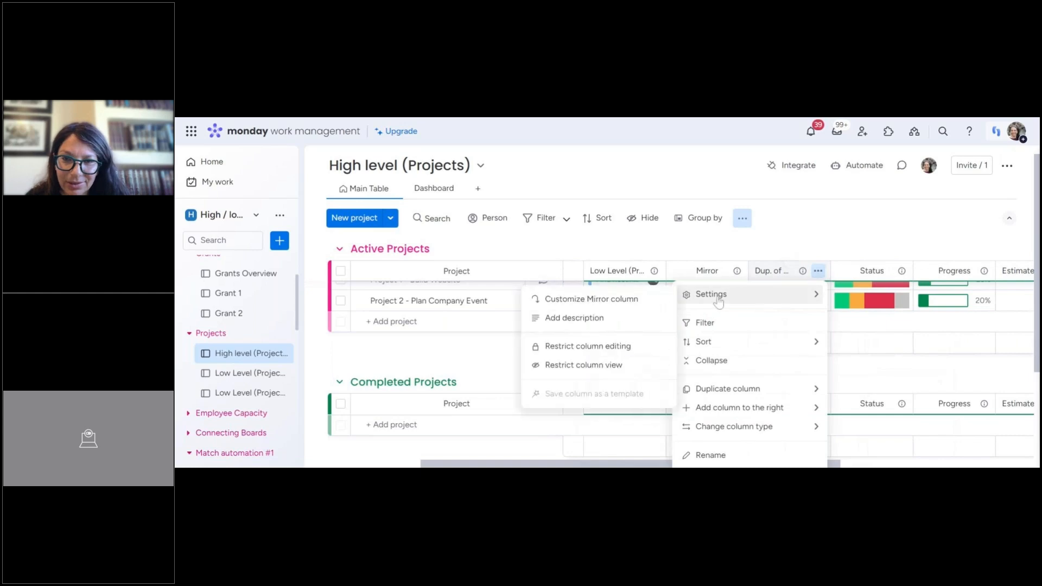
left_click(592, 299)
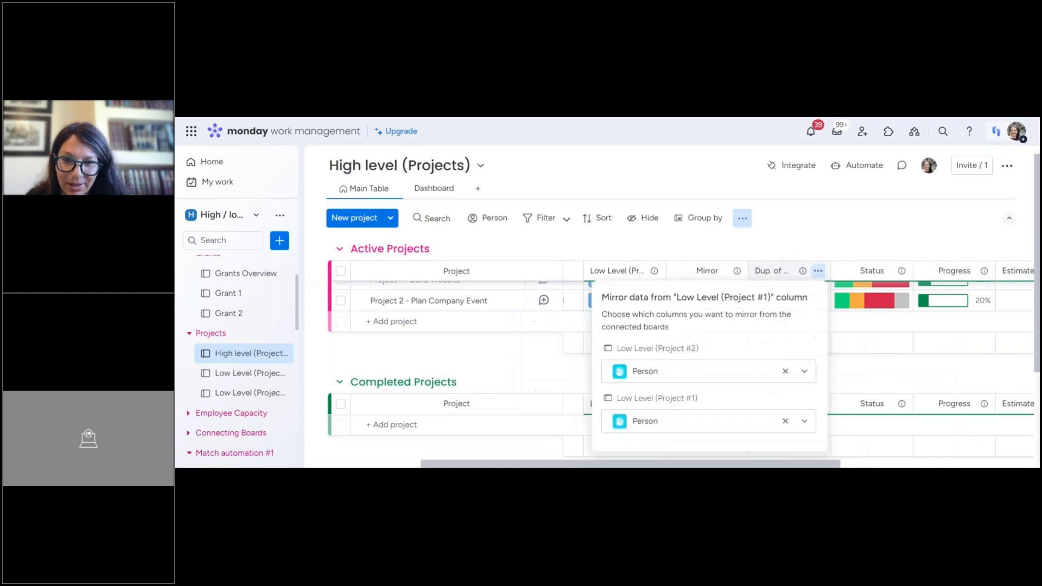
left_click(785, 371)
left_click(785, 422)
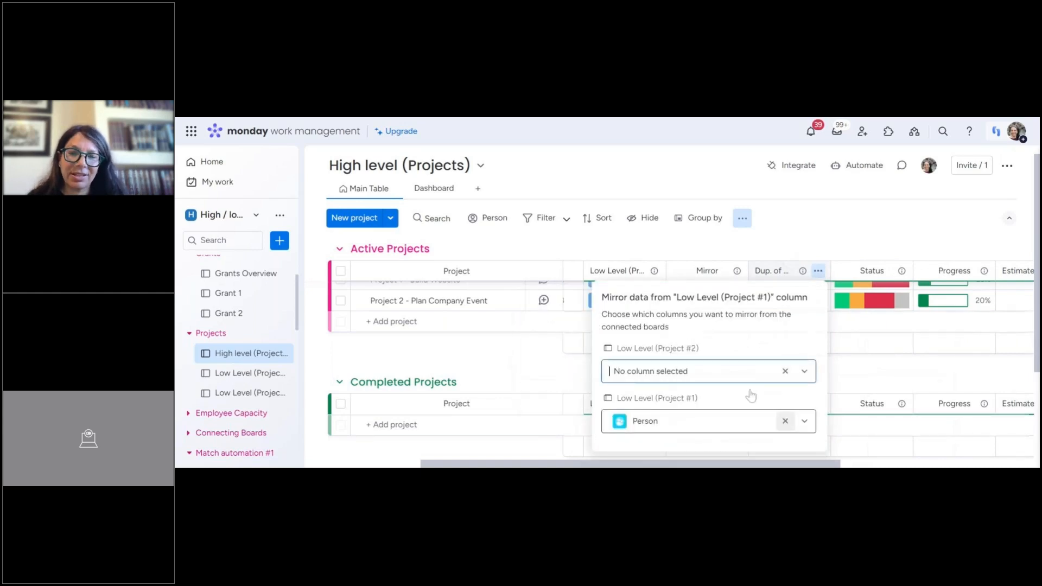
left_click(805, 372)
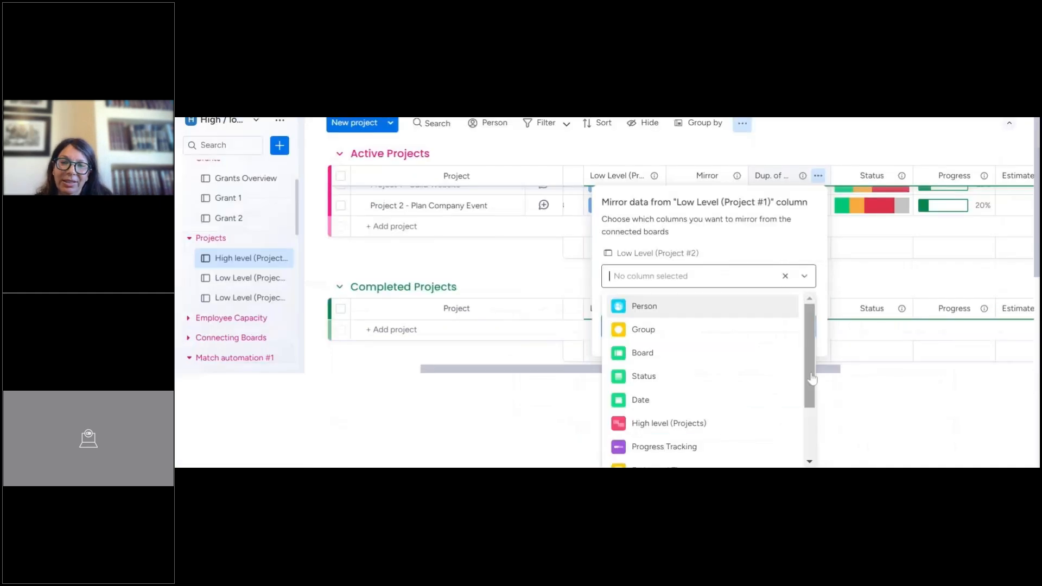
left_click(674, 401)
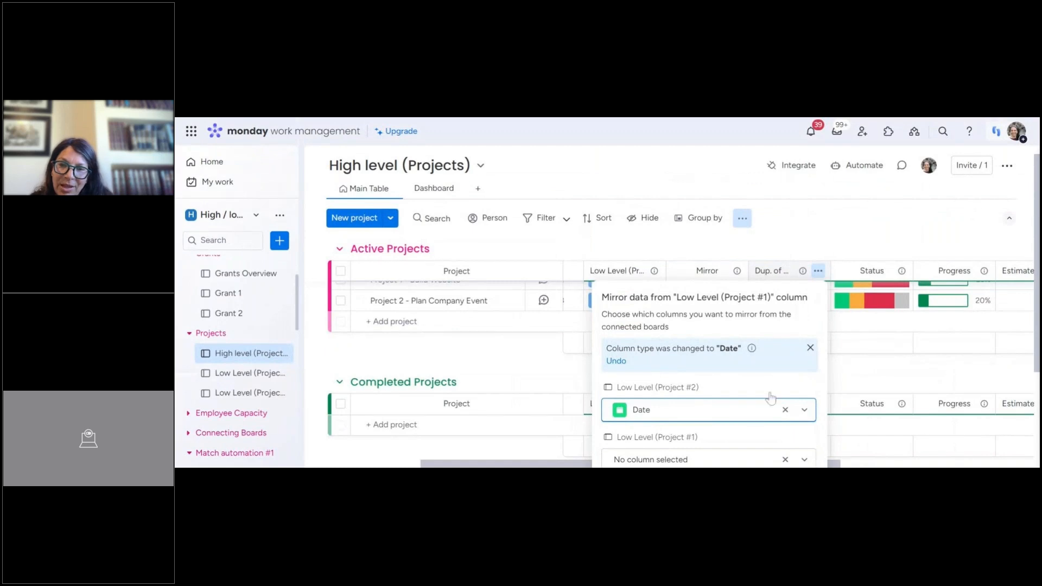
Set the duplicated Mirror column to mirror Date from Low Level (Project #1) and close its settings.
scroll(740, 444, "down", 3)
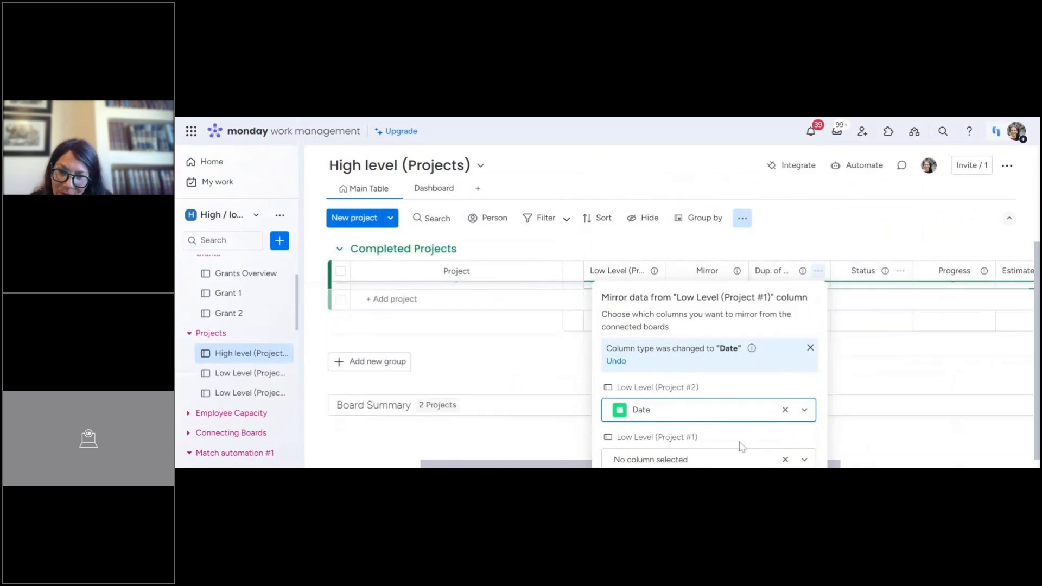
left_click(821, 278)
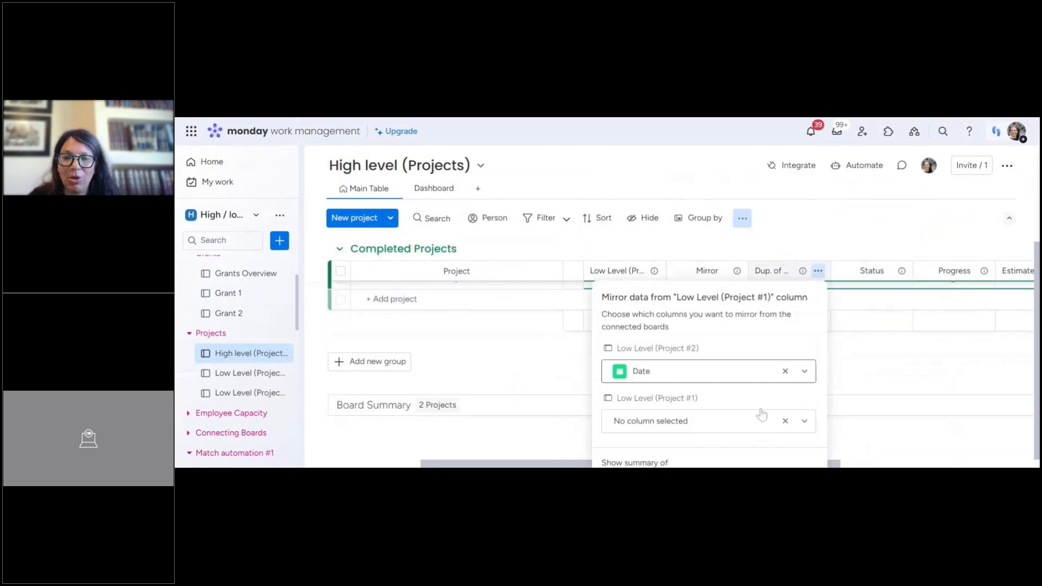
left_click(806, 421)
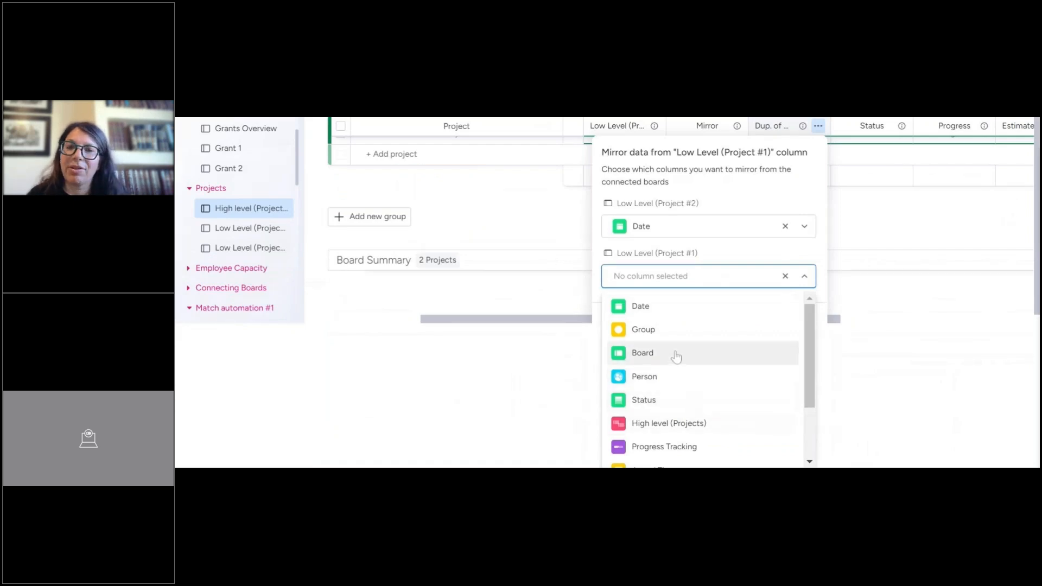
left_click(672, 307)
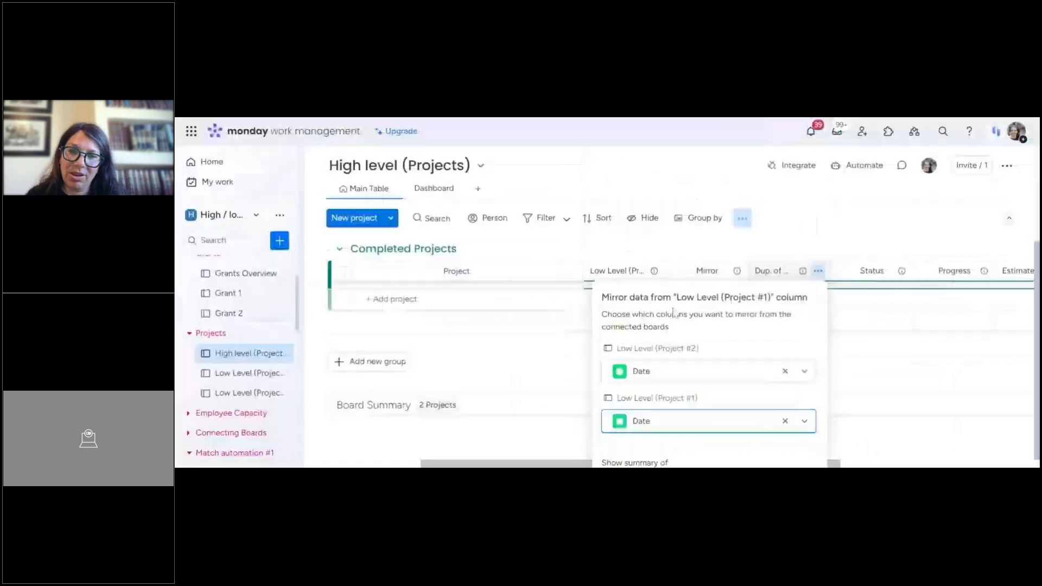
left_click(917, 240)
scroll(812, 331, "up", 3)
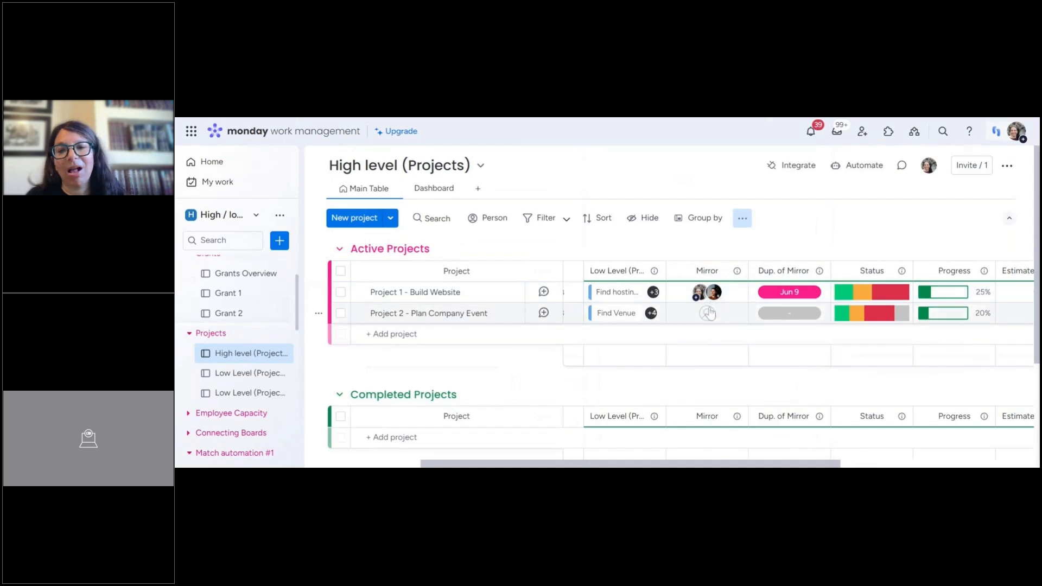
Check which items disconnecting Low Level (Project #1) from the Connect boards column would affect, and leave the board connected.
mouse_move(705, 293)
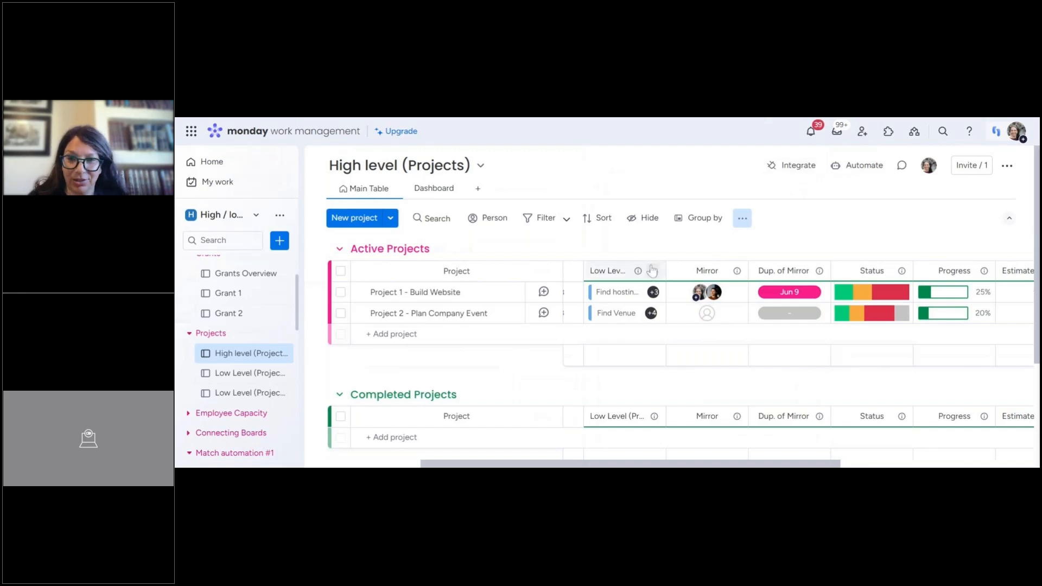
left_click(653, 271)
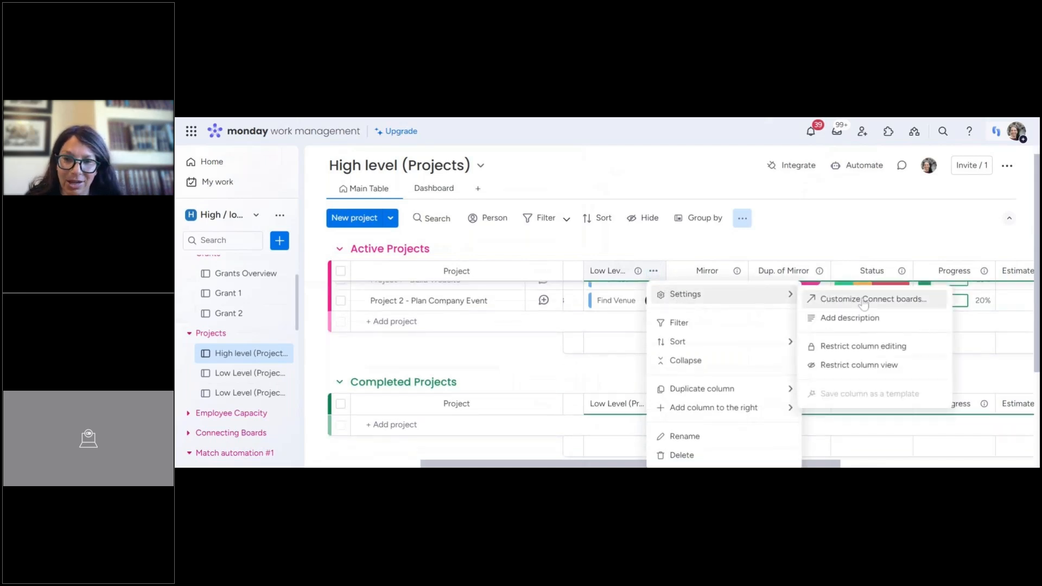
left_click(830, 298)
scroll(836, 299, "down", 2)
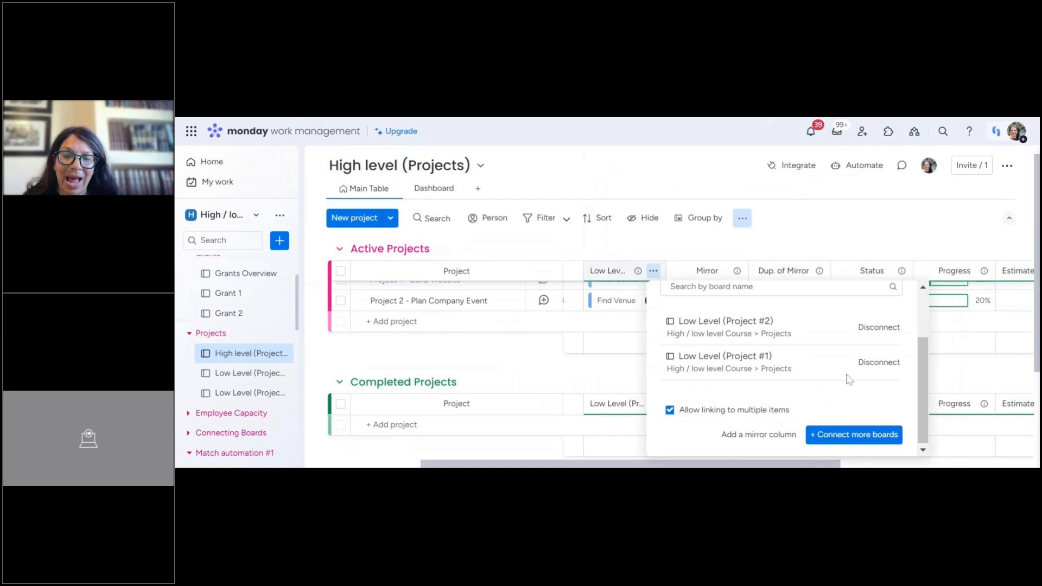
left_click(883, 369)
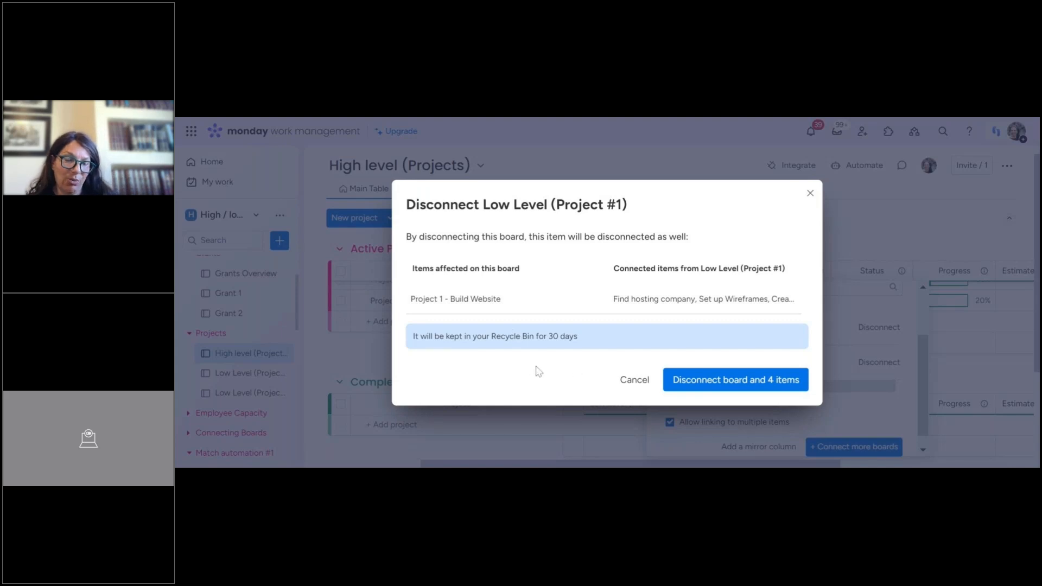
left_click(811, 194)
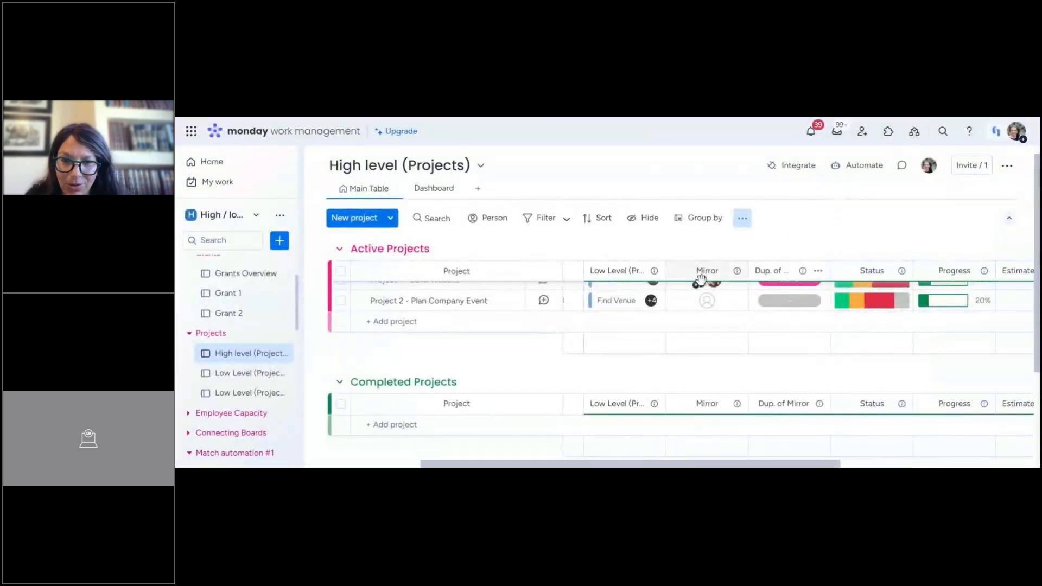
Examine the boards available to connect to the Low Level column and the two-way connection option, and leave without connecting more.
left_click(653, 271)
mouse_move(671, 296)
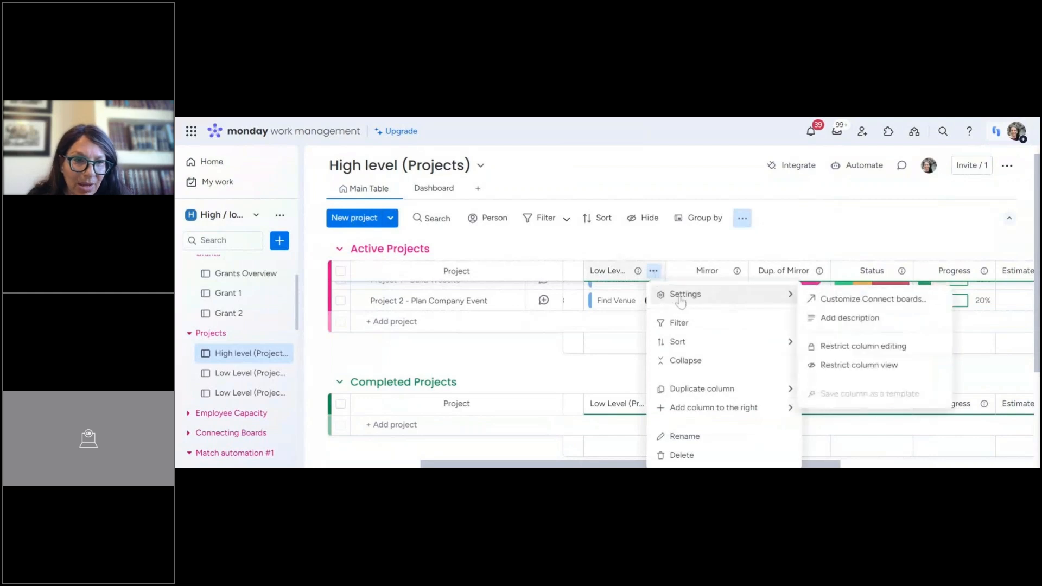
left_click(863, 307)
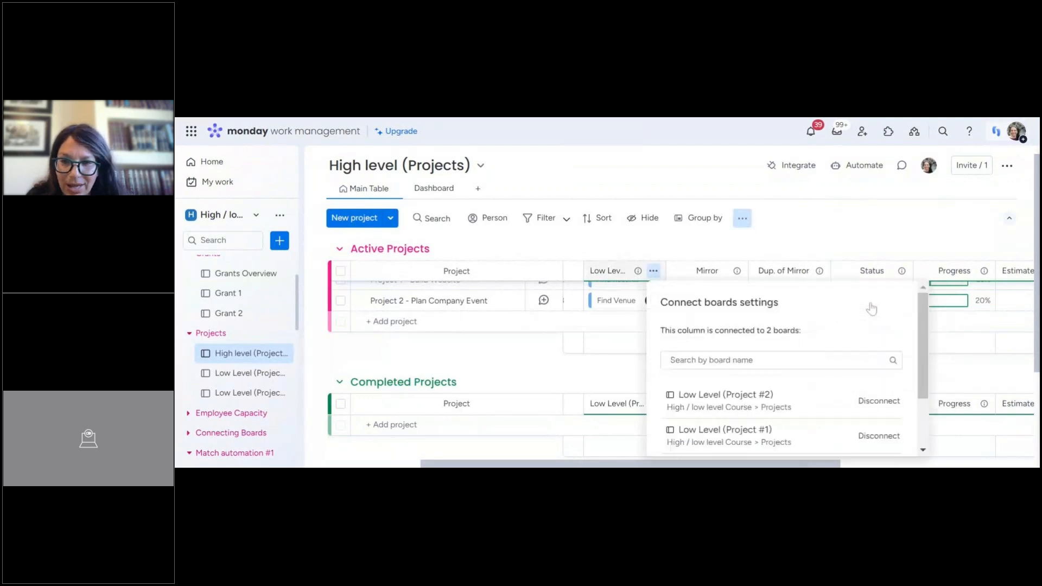
scroll(868, 390, "down", 2)
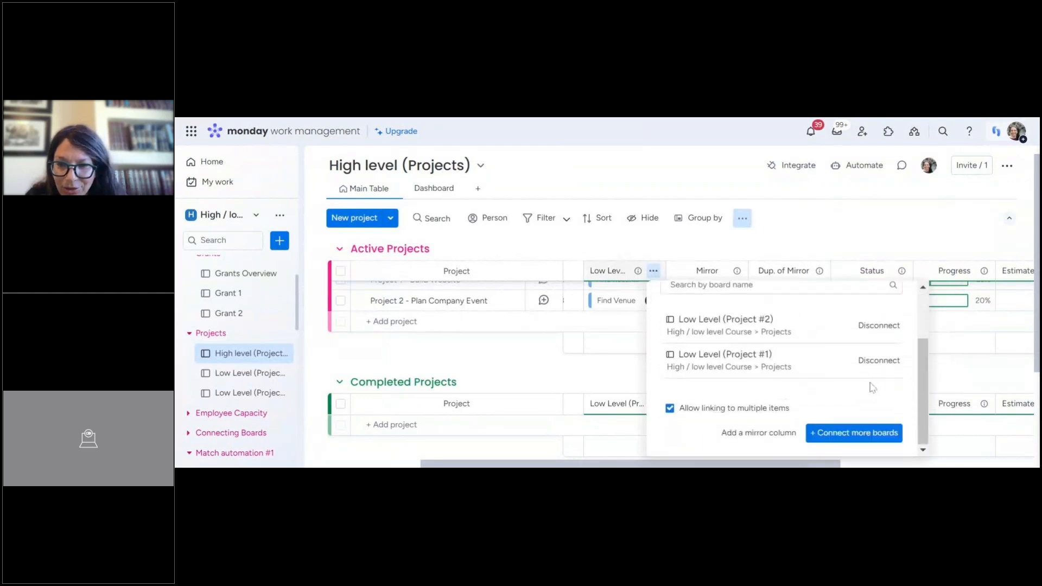
left_click(851, 433)
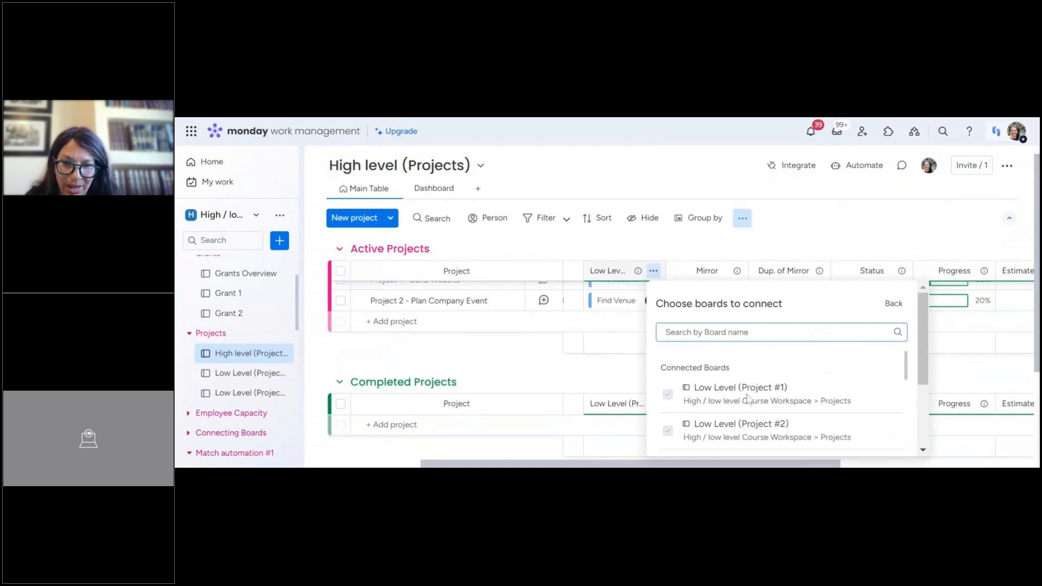
scroll(751, 420, "down", 1)
scroll(752, 419, "down", 2)
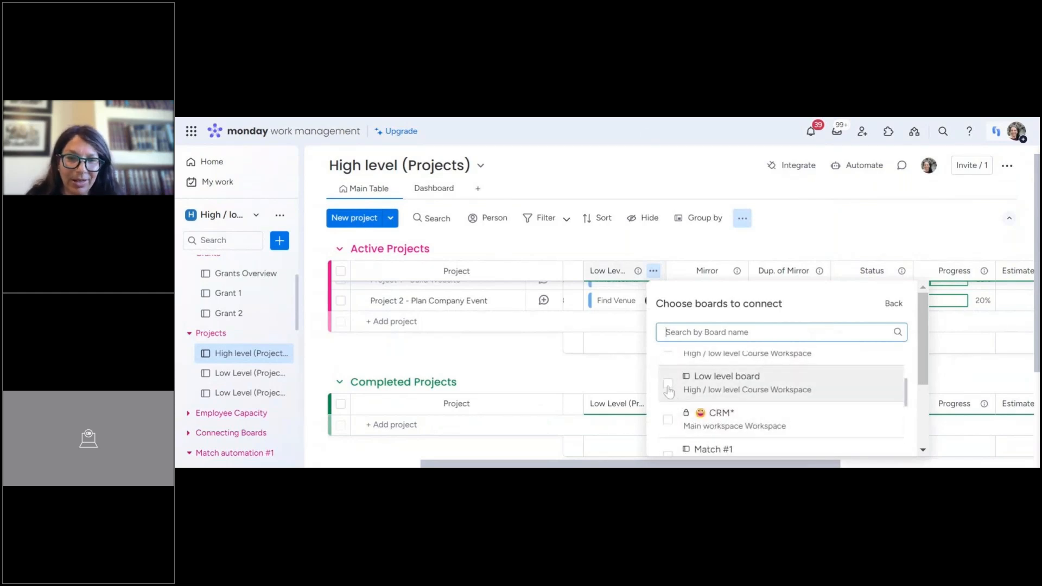
scroll(677, 403, "up", 1)
scroll(819, 384, "down", 5)
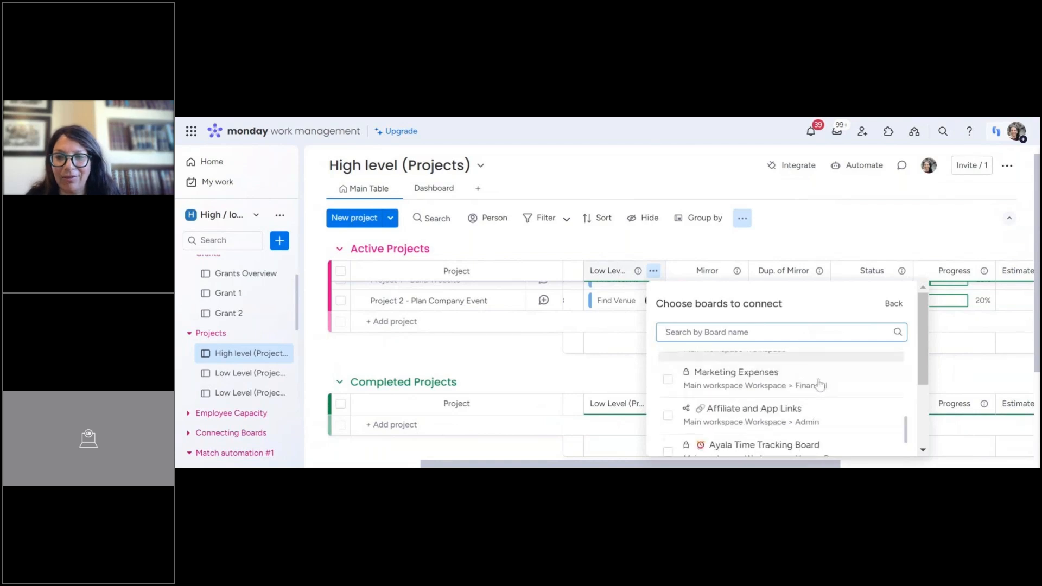
scroll(917, 358, "down", 3)
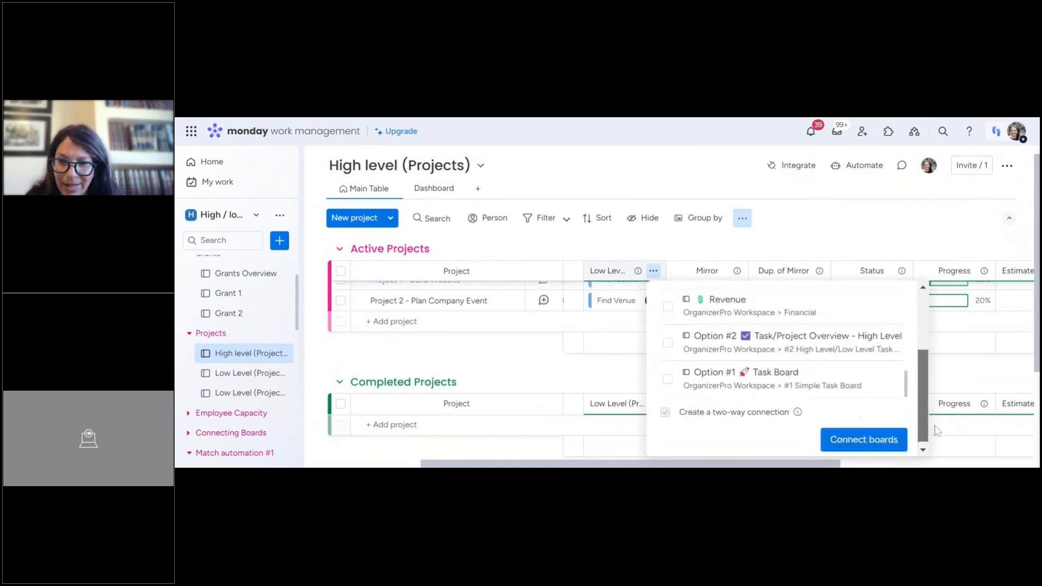
scroll(850, 443, "up", 3)
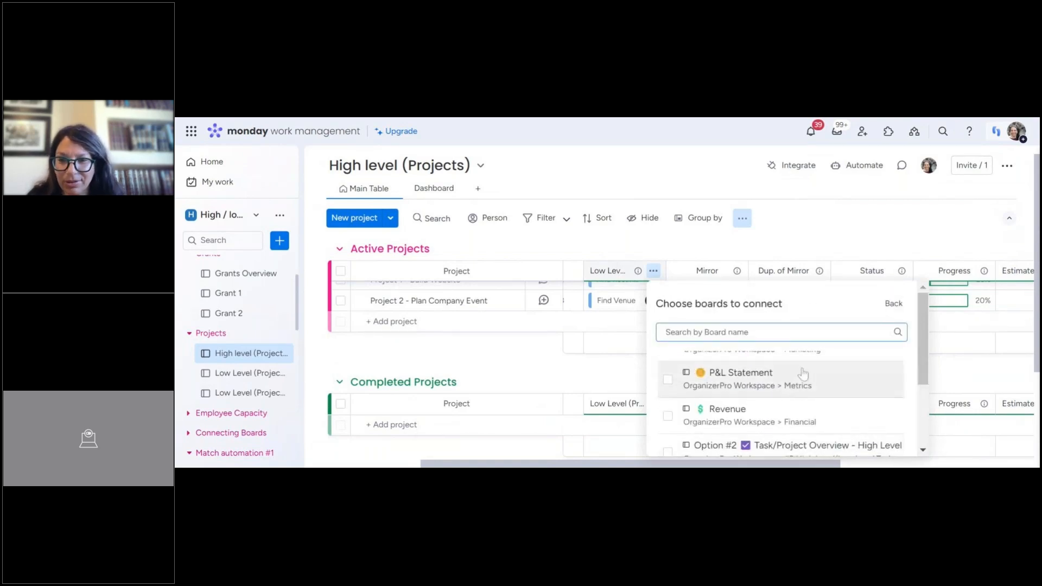
scroll(923, 402, "down", 3)
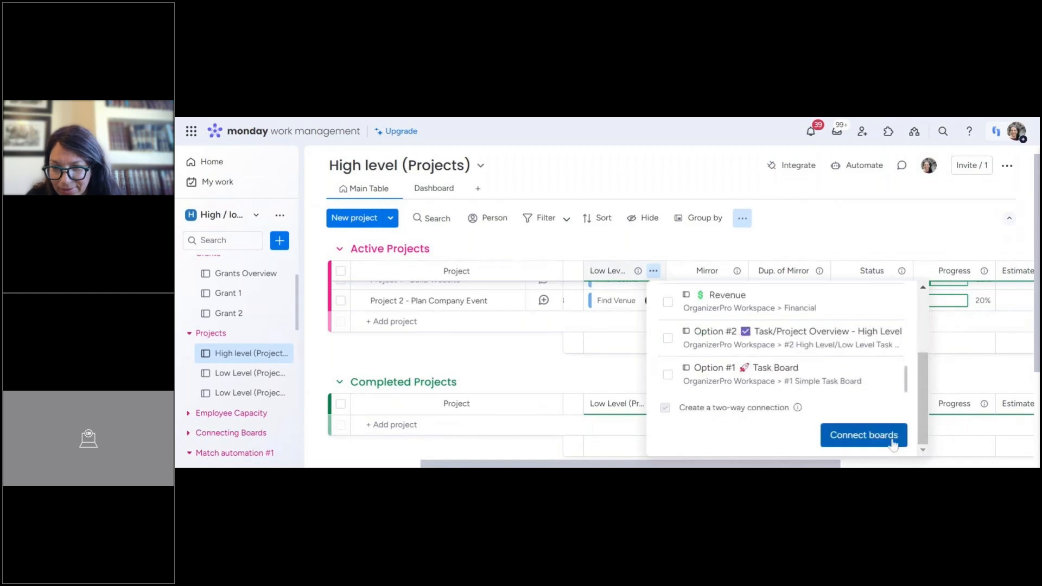
scroll(896, 438, "up", 3)
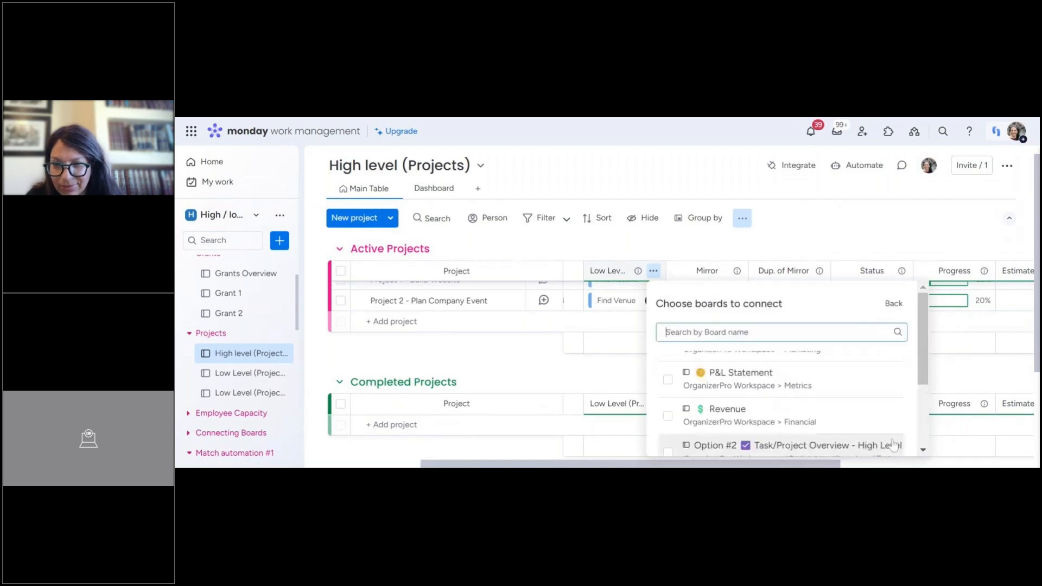
left_click(837, 206)
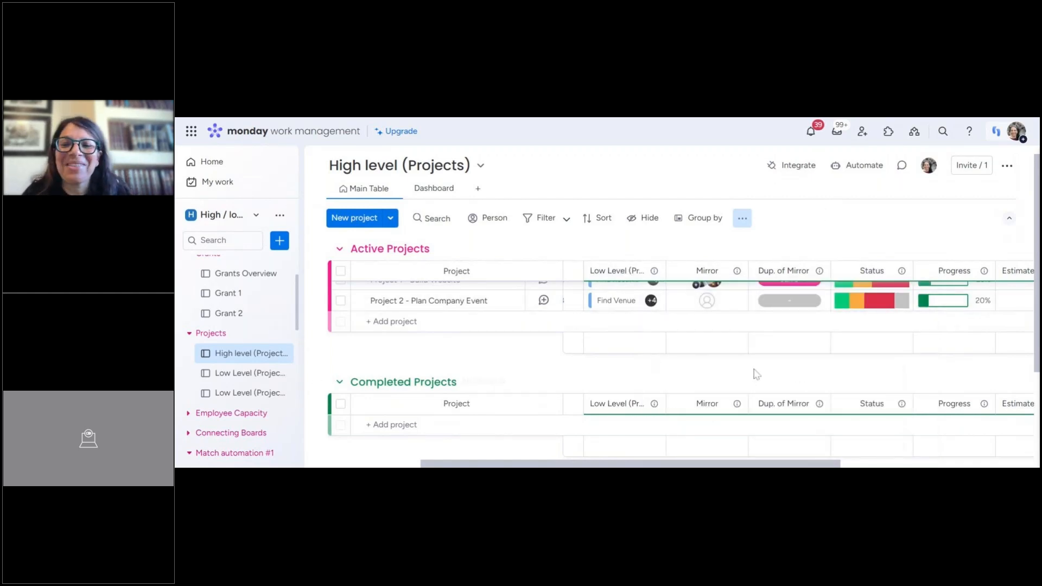
scroll(756, 374, "up", 1)
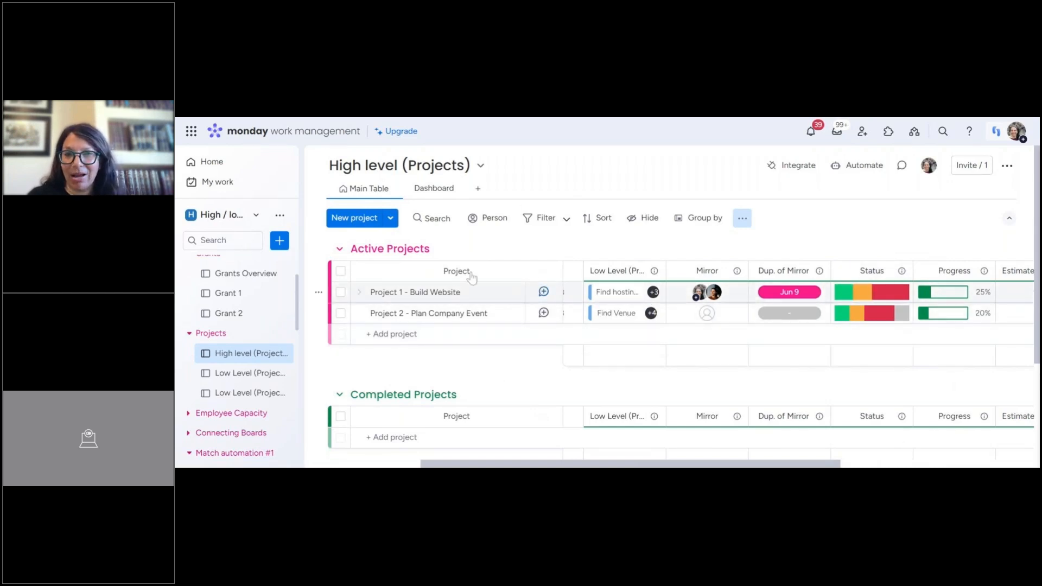
On the Low Level (Project #1) board, add a mirror column based on the High level (Projects) connect boards column.
left_click(236, 375)
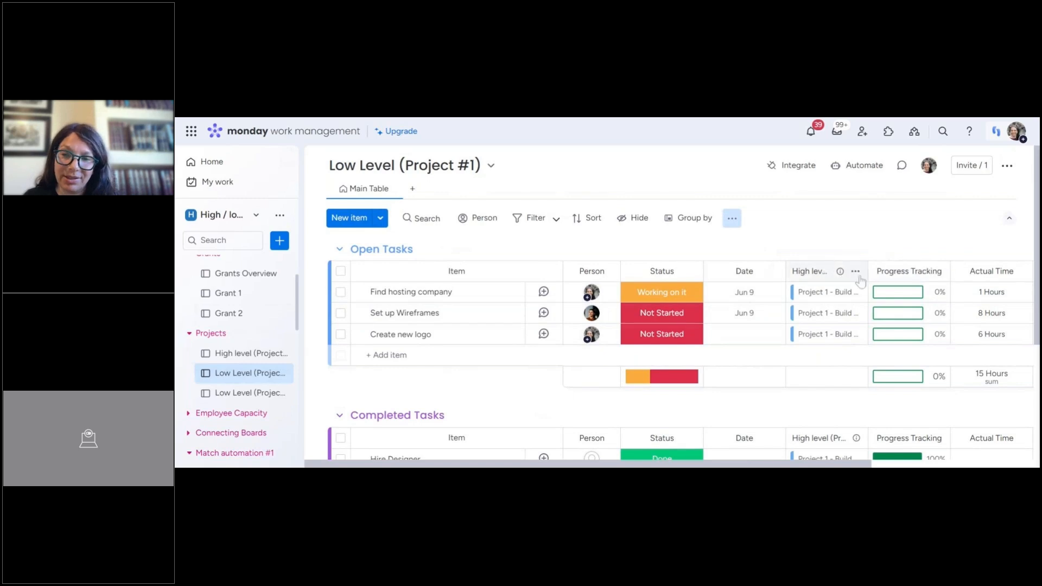
left_click(857, 273)
mouse_move(749, 294)
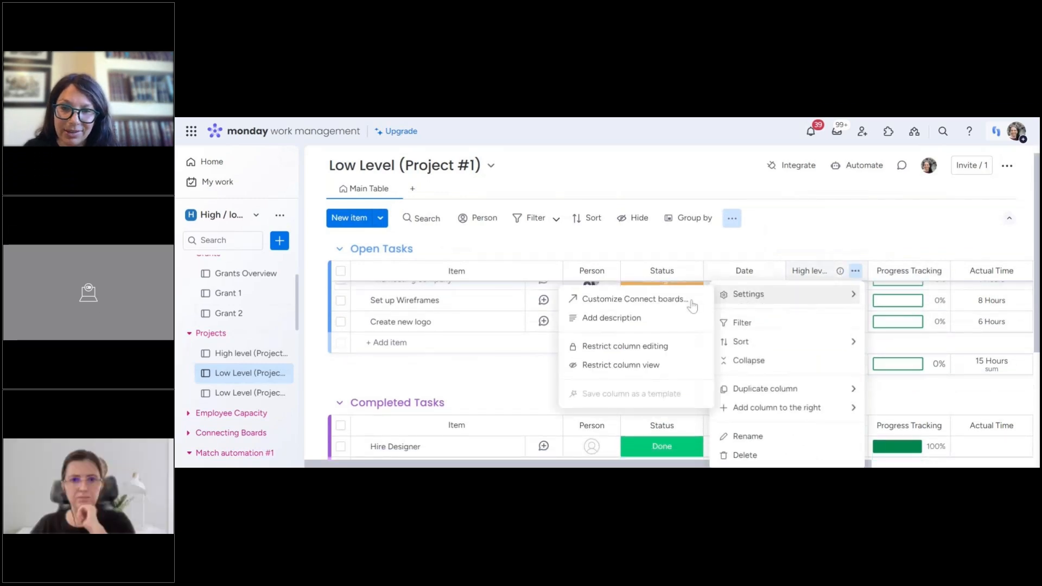
left_click(662, 308)
scroll(801, 377, "down", 1)
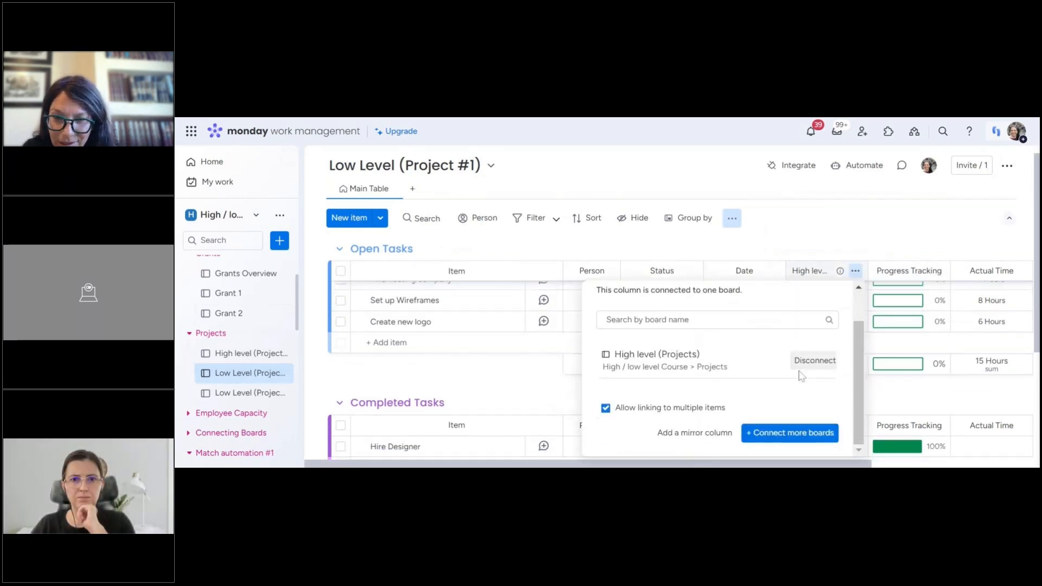
left_click(691, 433)
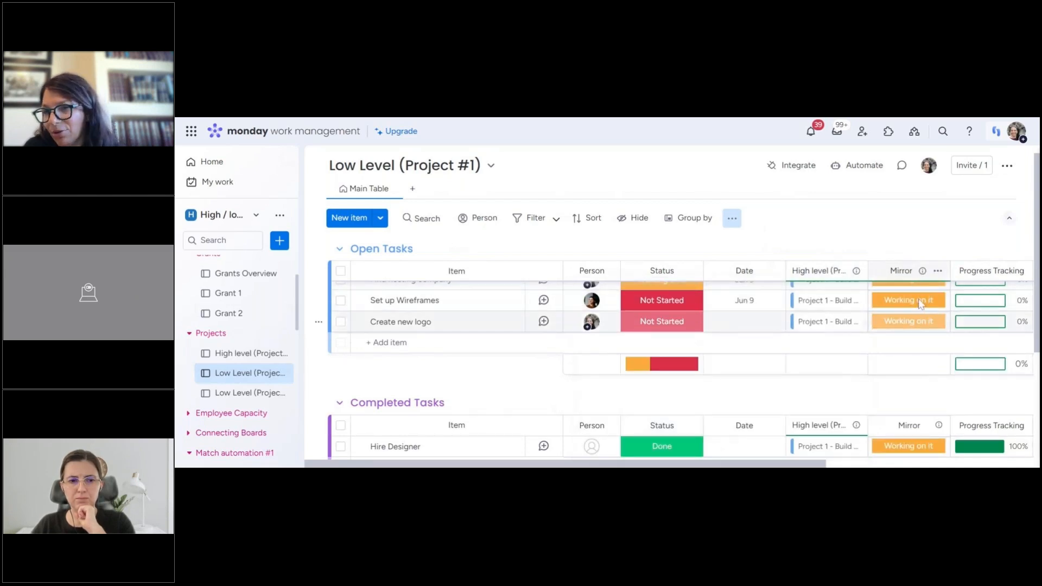
Set the new Mirror column to mirror Date from High level (Projects) and close its settings.
scroll(916, 371, "down", 2)
left_click(926, 372)
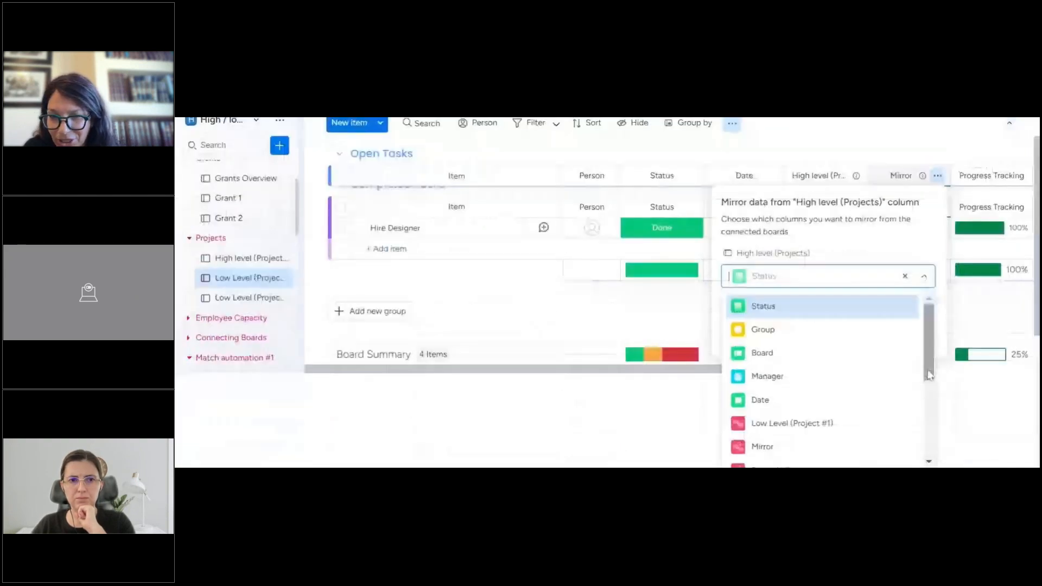
left_click(842, 401)
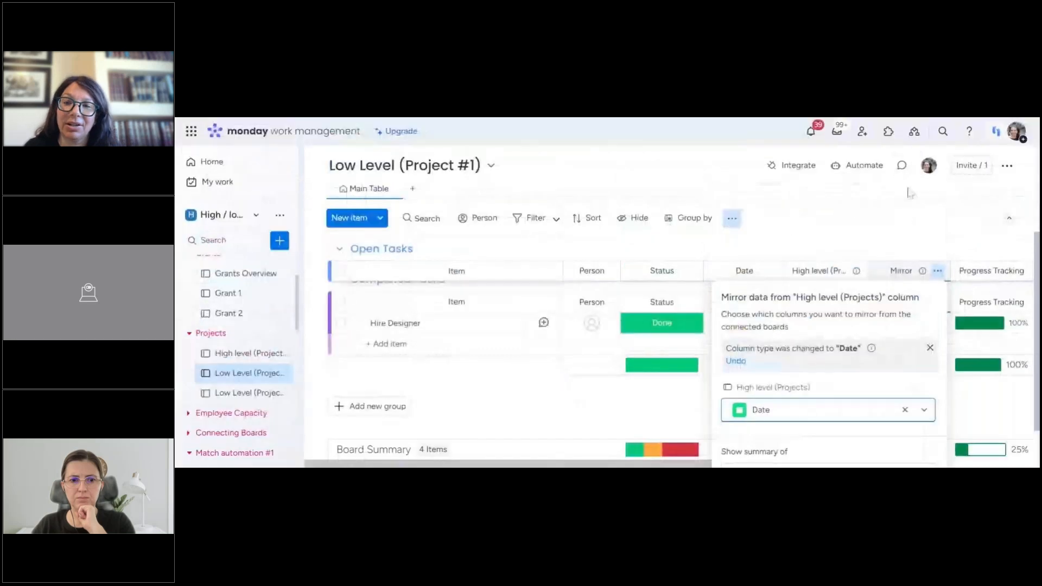
left_click(916, 235)
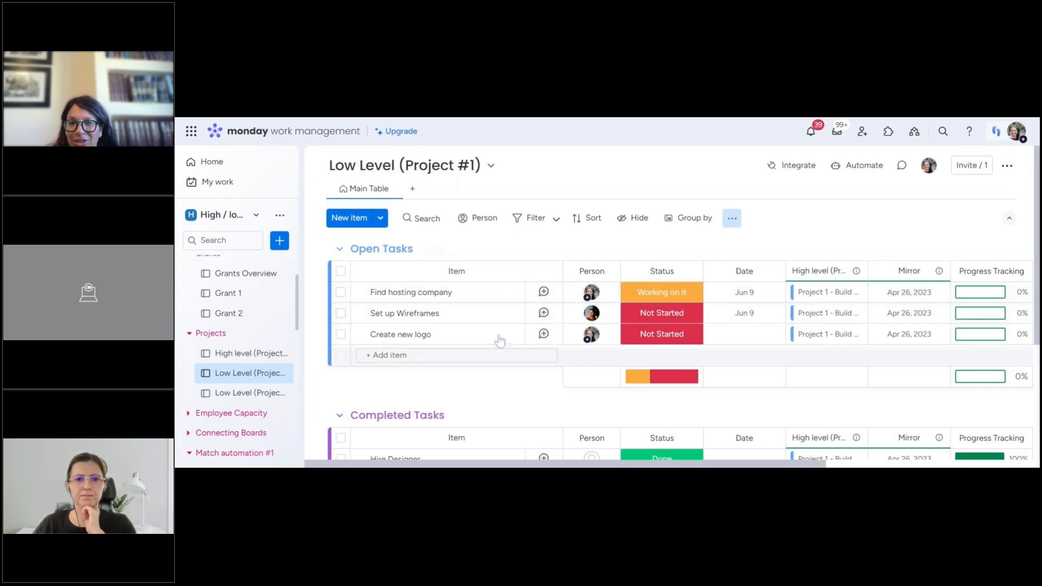
Add an item named "create letterhead" to the Open Tasks group.
left_click(489, 355)
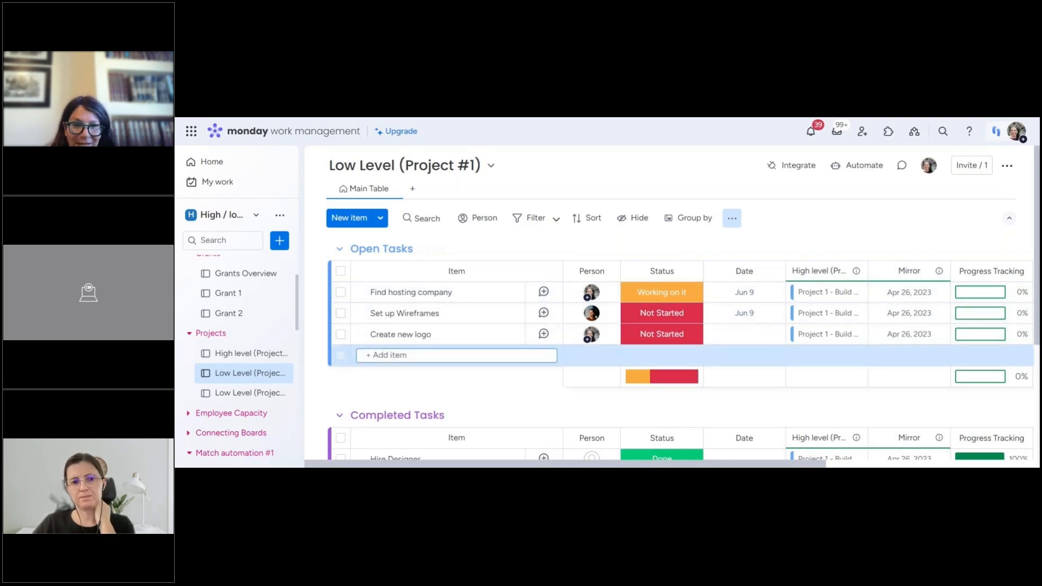
type("cr")
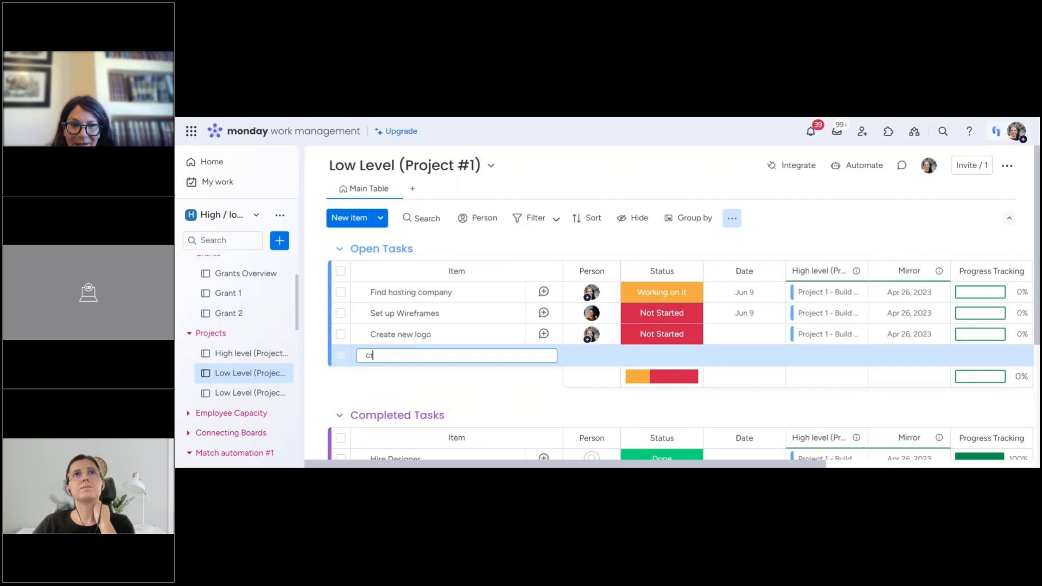
type("eate ")
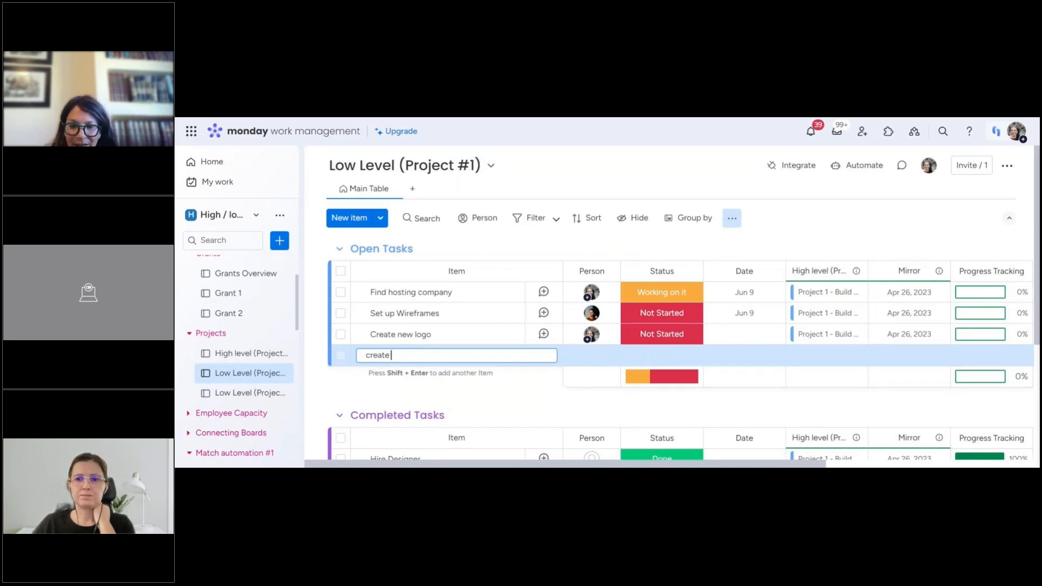
type("lette")
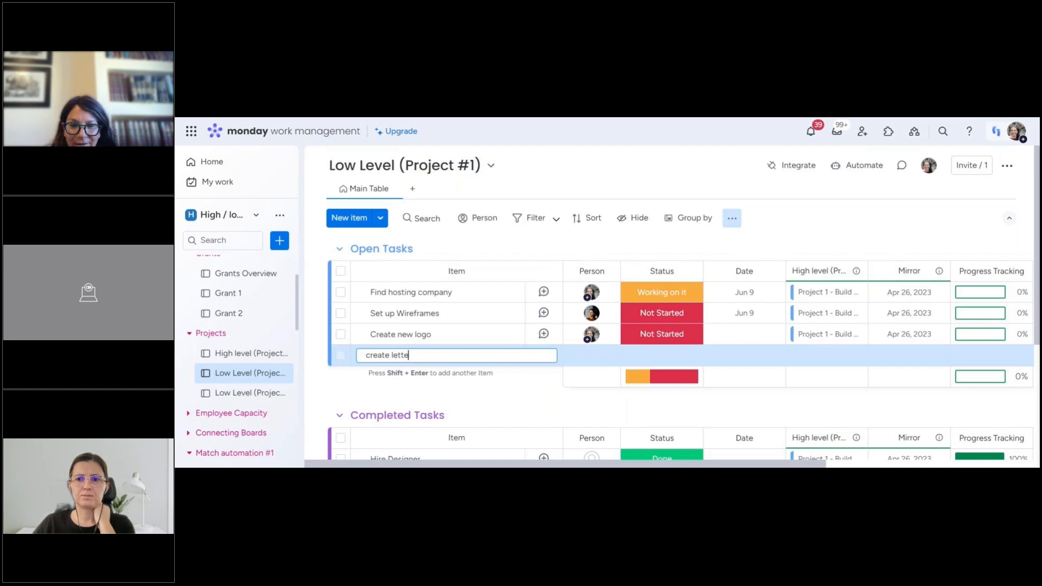
type("rhead")
key("Return")
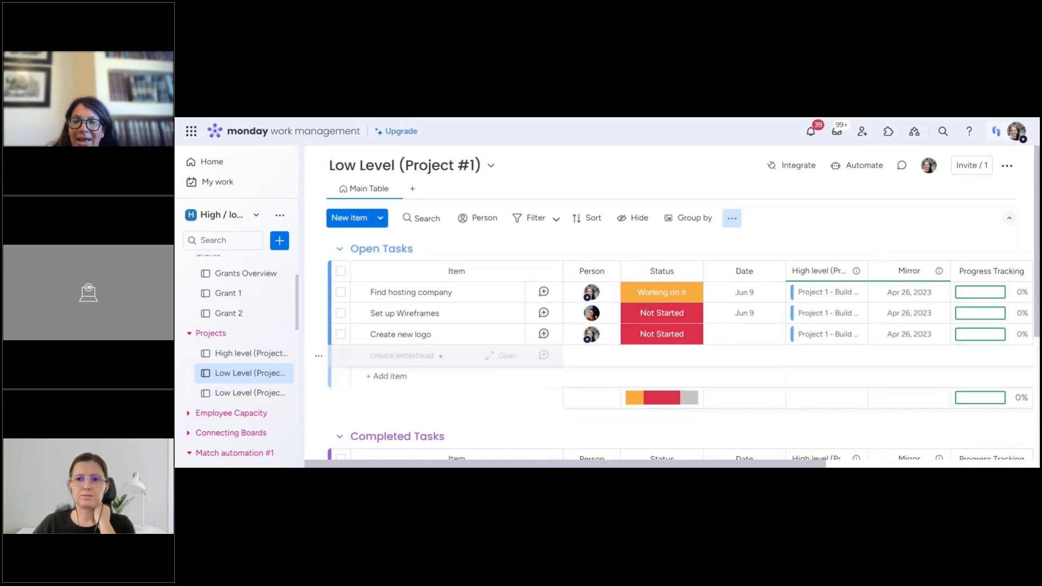
Remove the Project 1 - Build Website link from the create letterhead item, and connect the item to that project again.
left_click(800, 359)
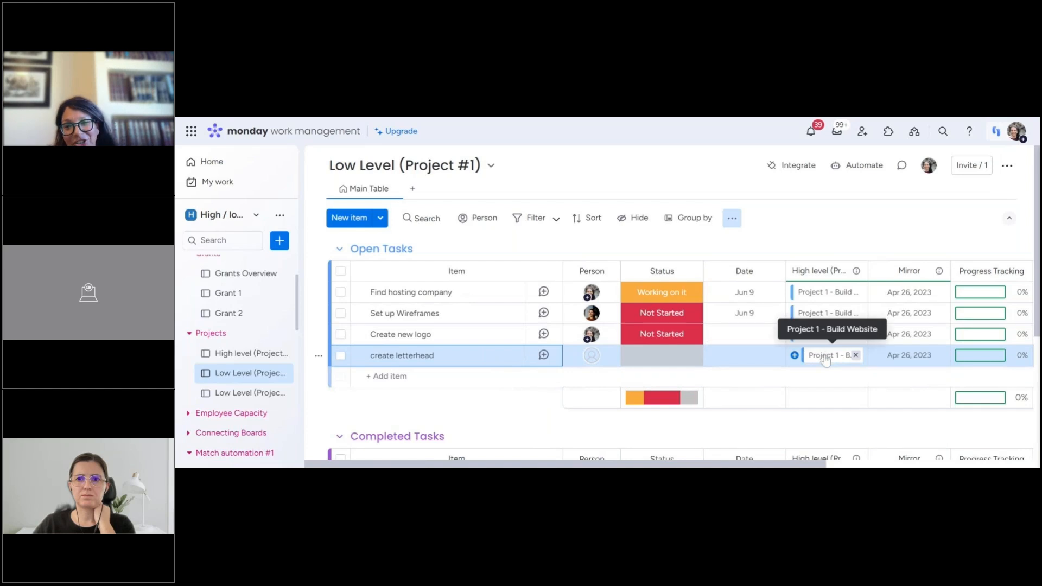
left_click(857, 355)
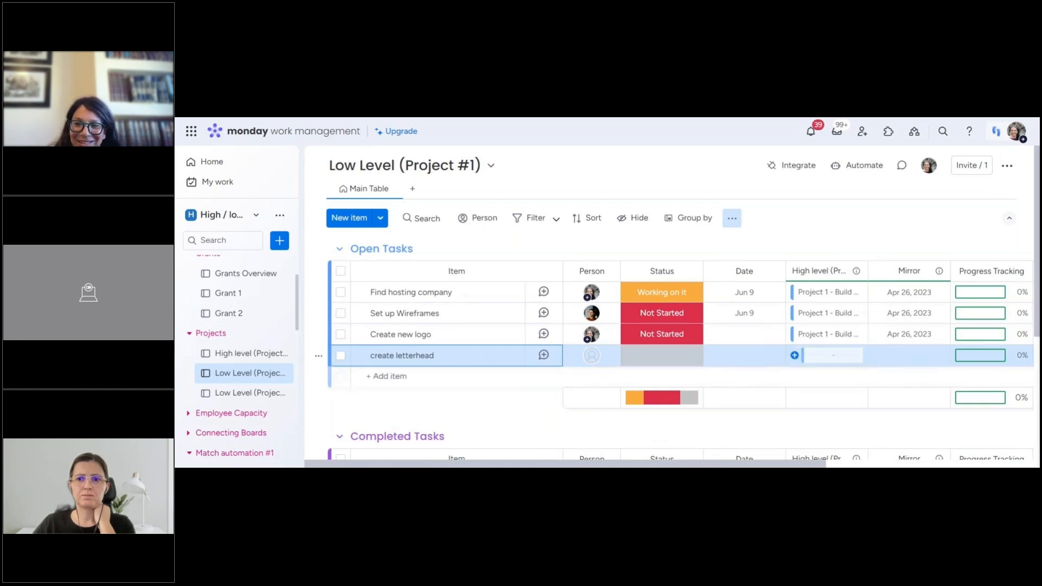
left_click(795, 357)
scroll(772, 298, "down", 2)
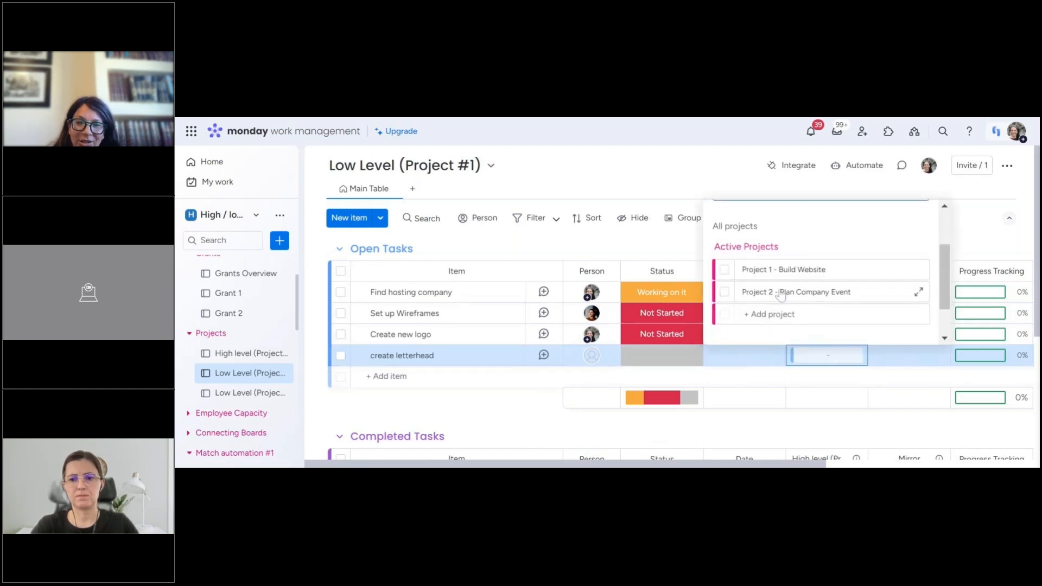
left_click(725, 270)
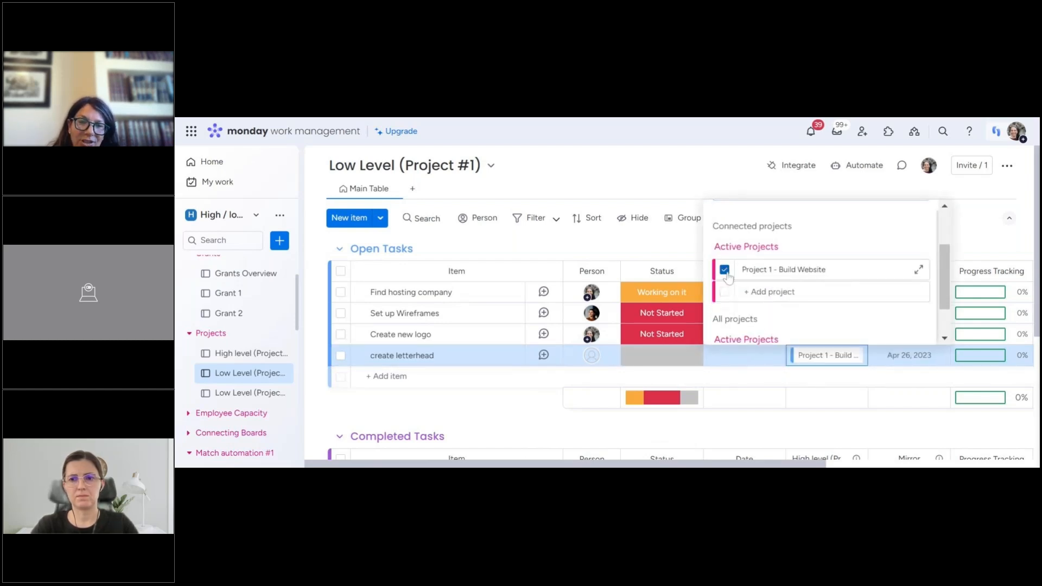
left_click(734, 178)
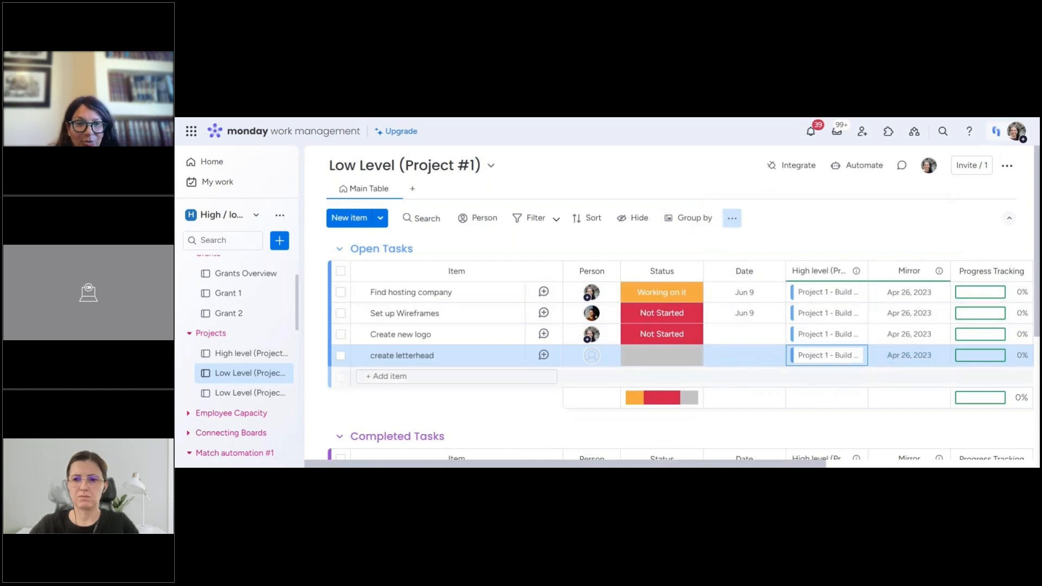
On the High level (Projects) board, disconnect Hire Florist from Project 2 - Plan Company Event and connect it again.
left_click(242, 353)
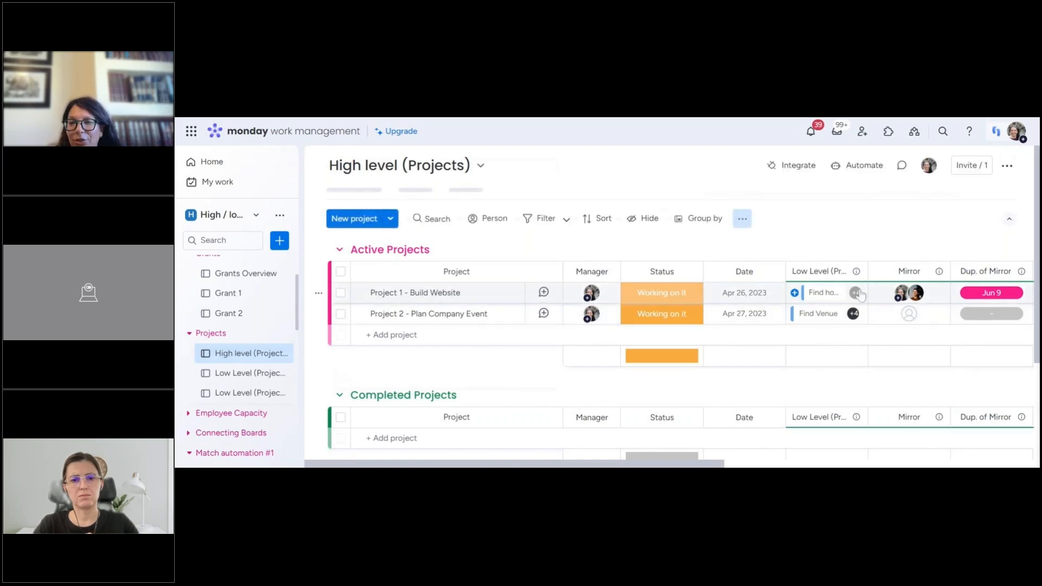
mouse_move(857, 293)
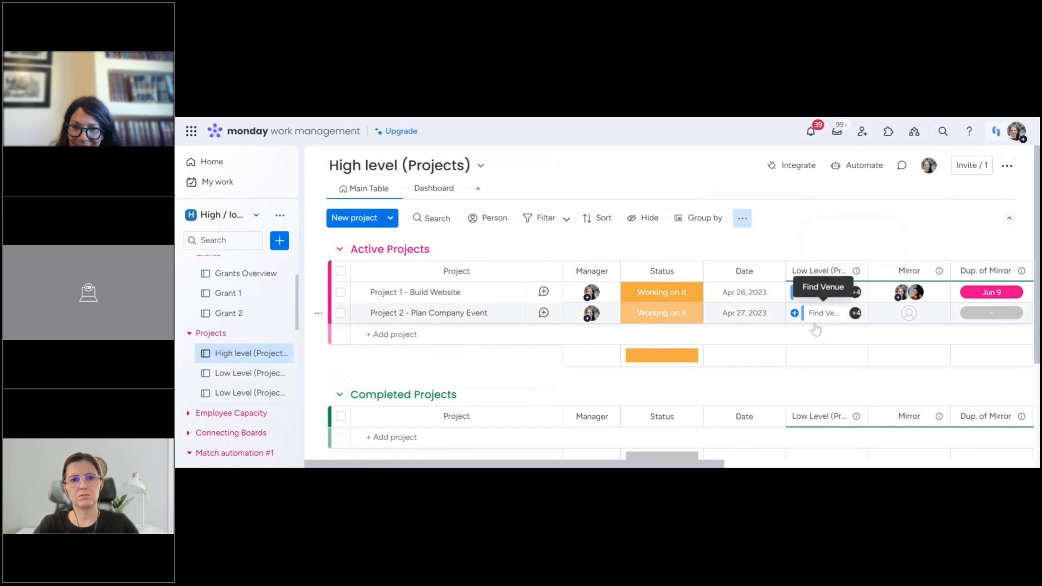
left_click(795, 315)
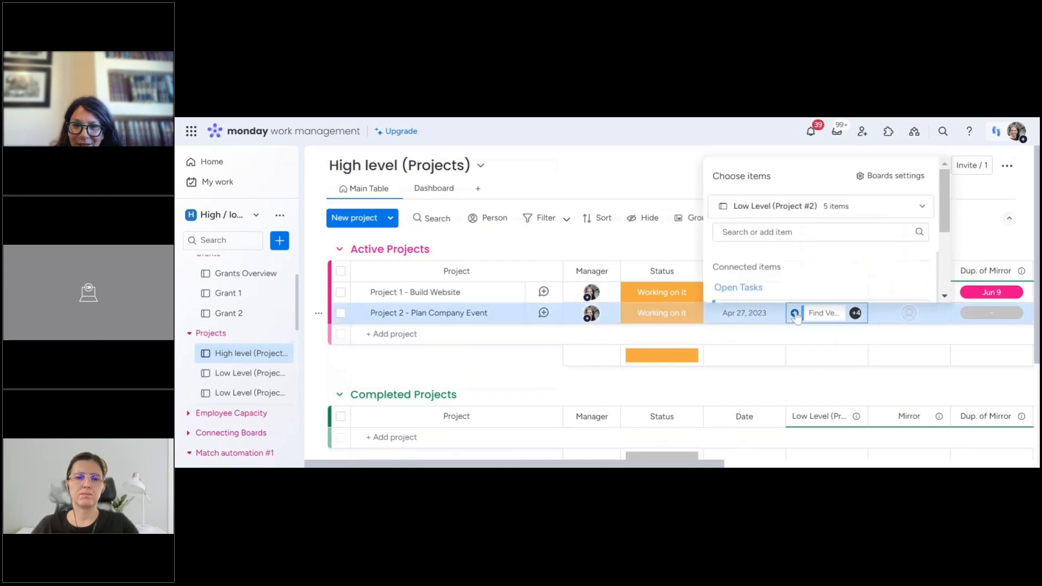
scroll(802, 267, "down", 3)
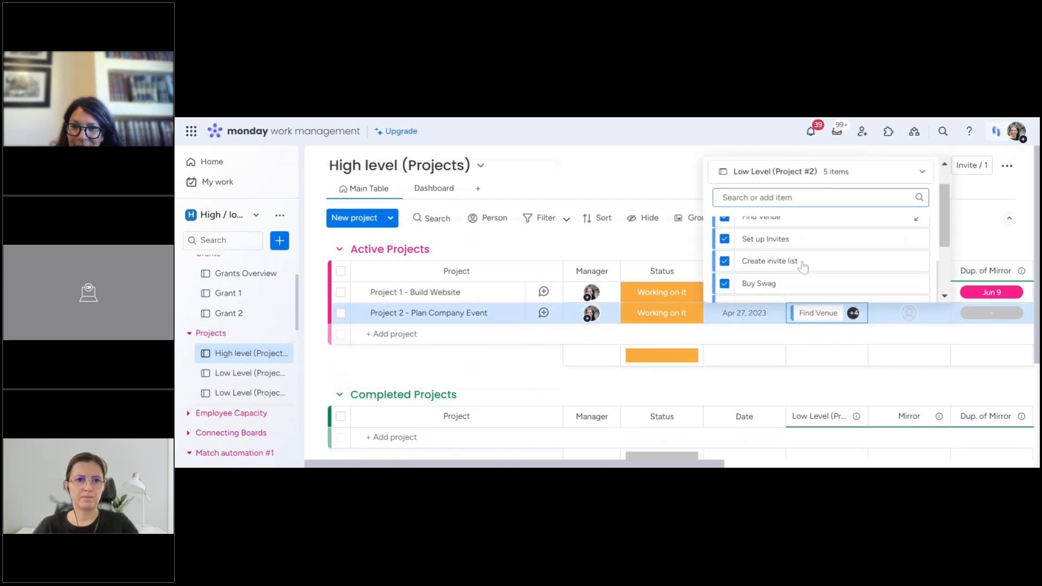
scroll(816, 266, "down", 2)
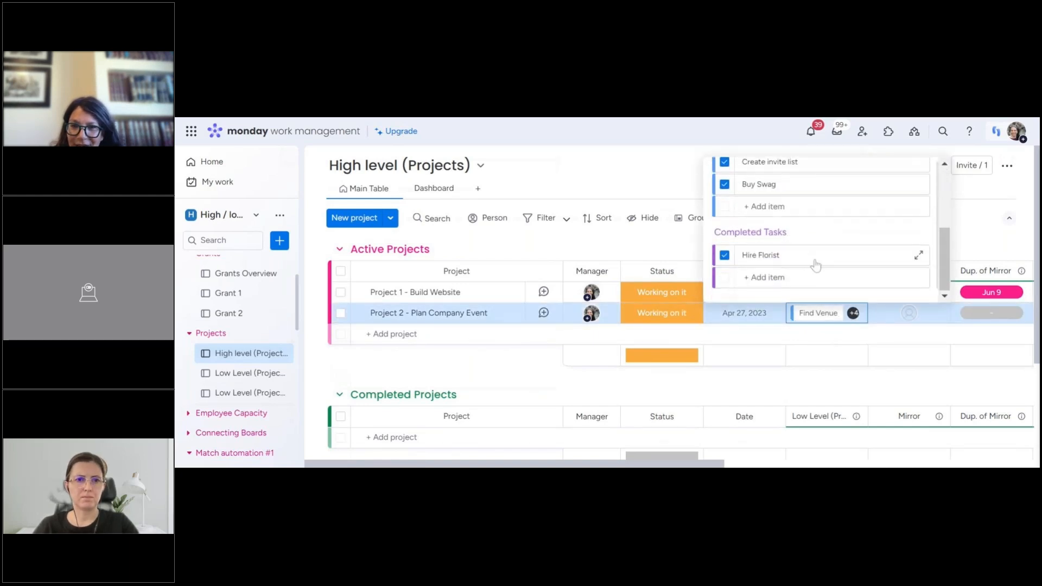
left_click(725, 255)
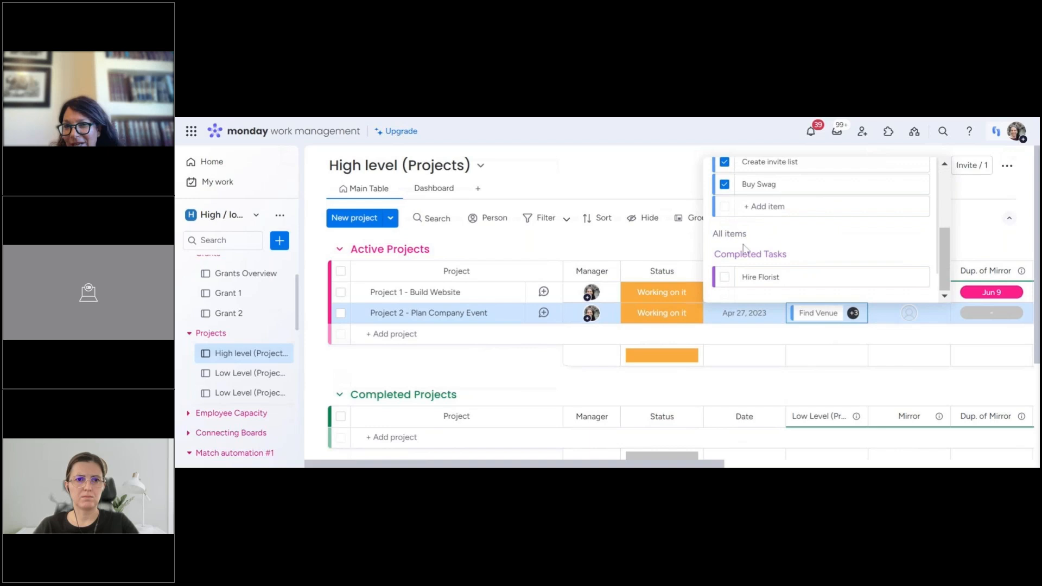
left_click(725, 277)
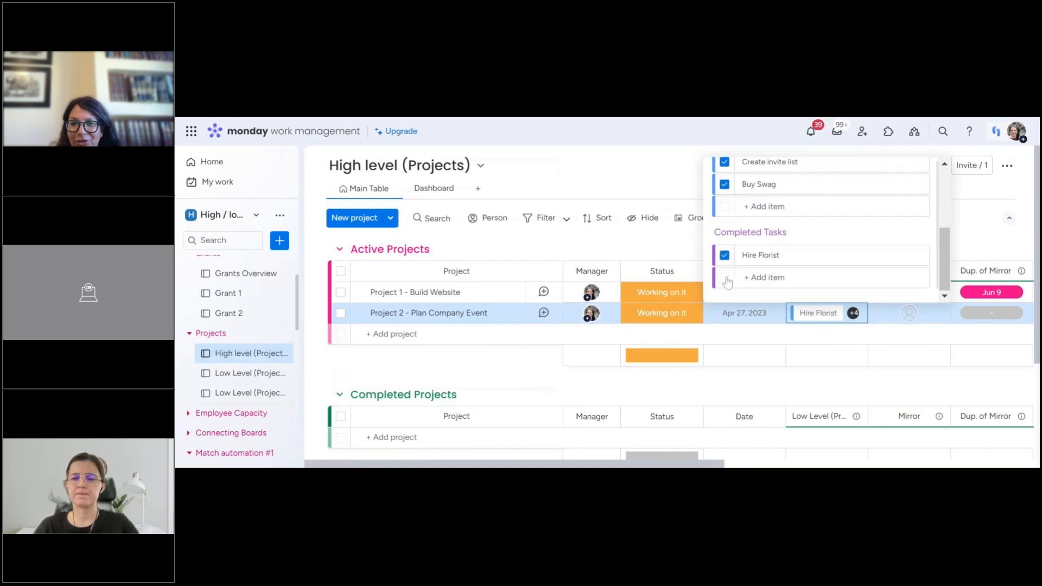
left_click(808, 356)
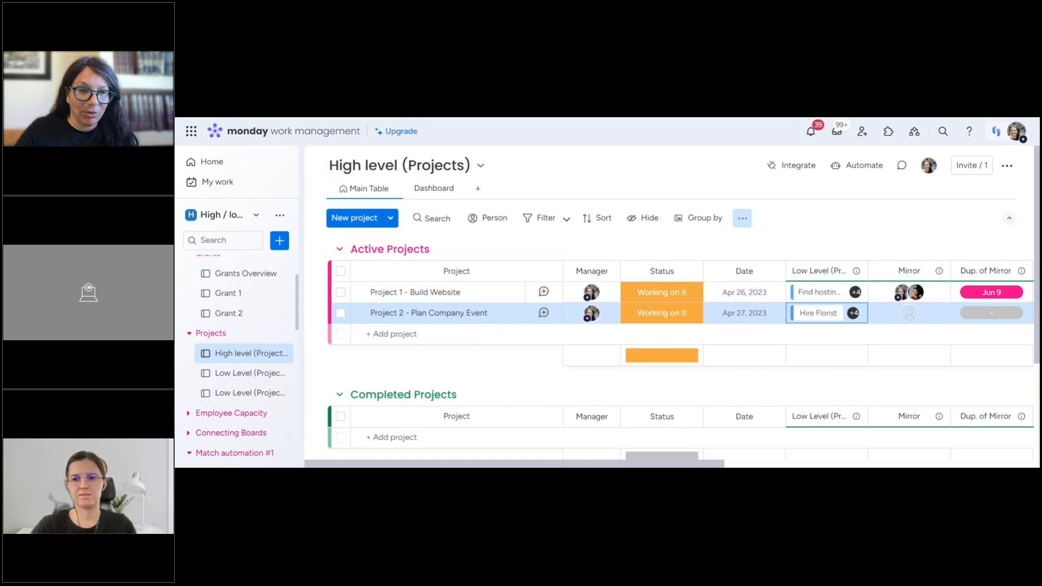
View the Human Resources board and the Employee Onboarding Template board in the Employee Onboarding folder.
scroll(262, 350, "down", 1)
scroll(263, 350, "down", 4)
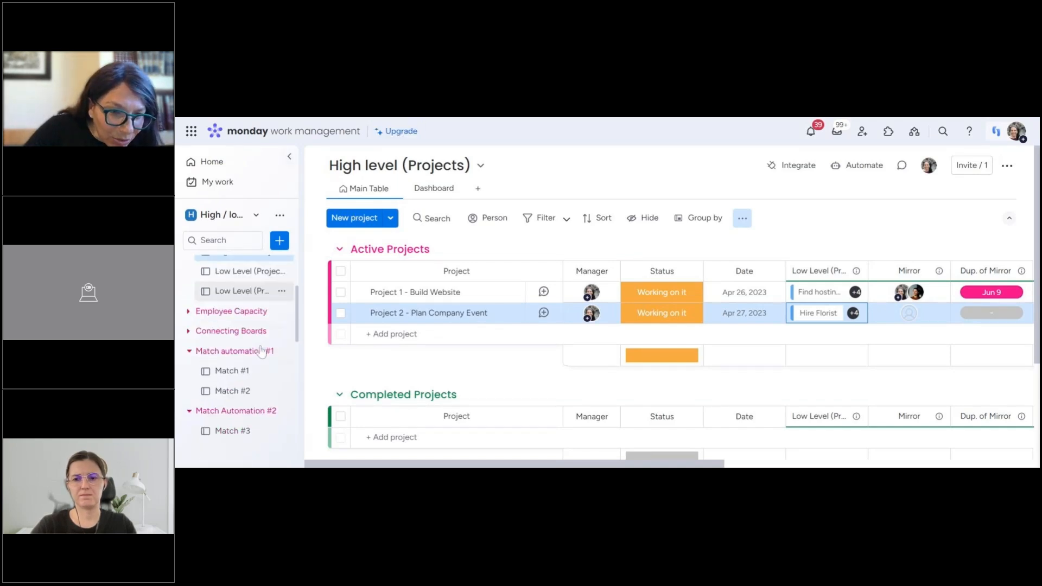
scroll(215, 297, "down", 7)
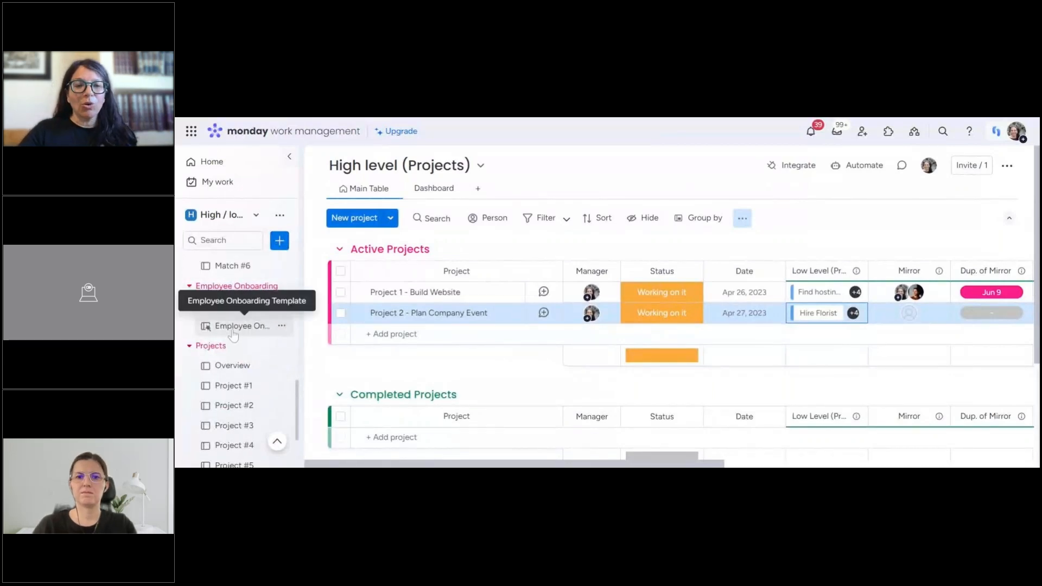
left_click(233, 307)
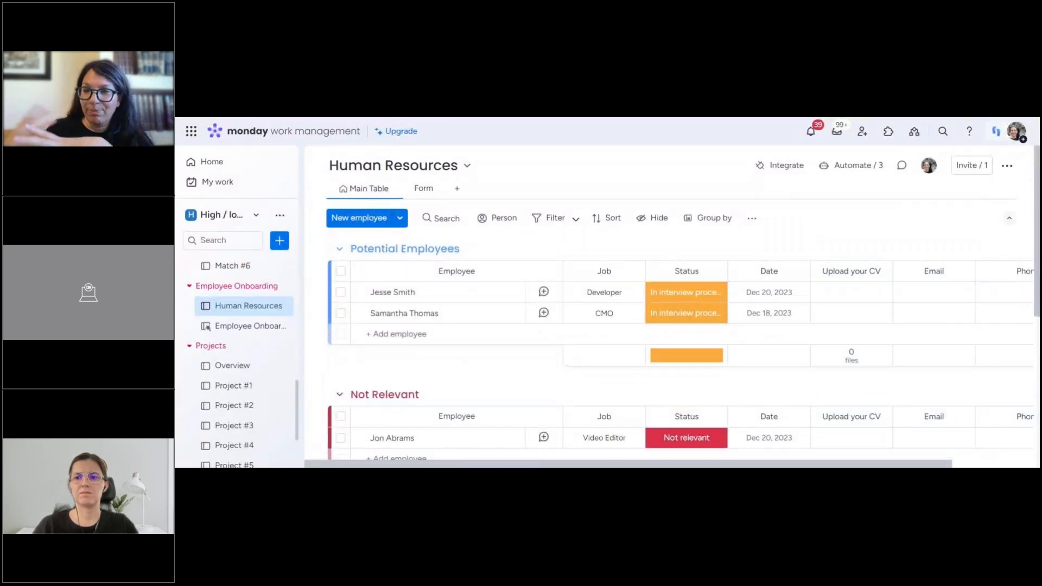
left_click(247, 326)
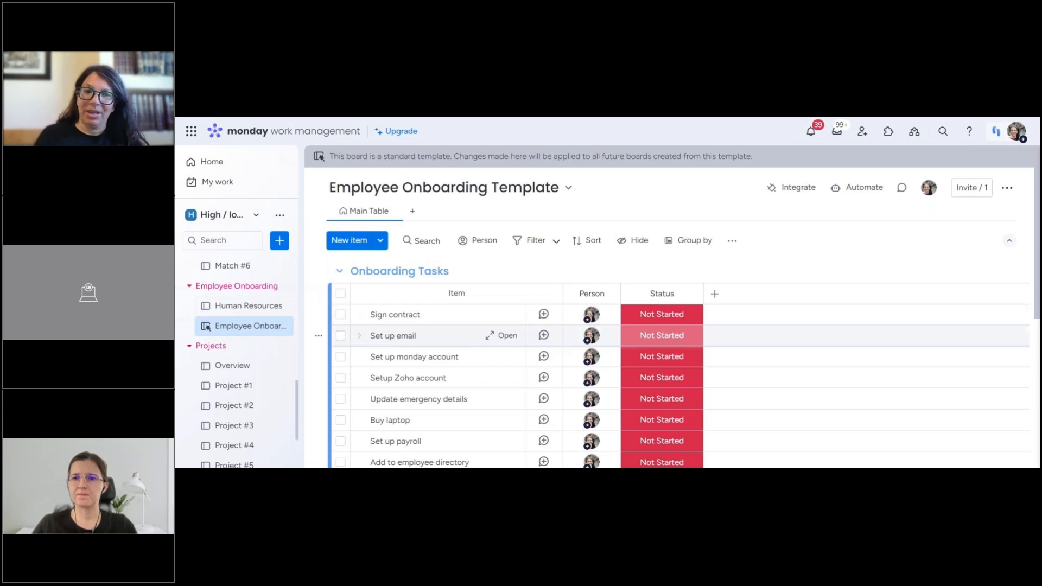
Browse the templates created in the account in the Template center, and close it without choosing one.
left_click(280, 242)
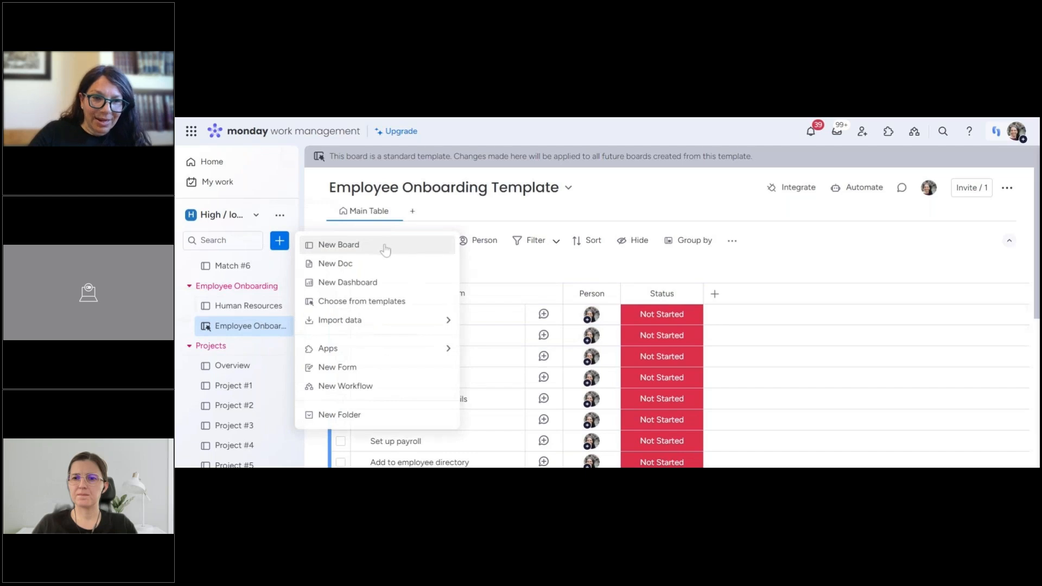
left_click(368, 301)
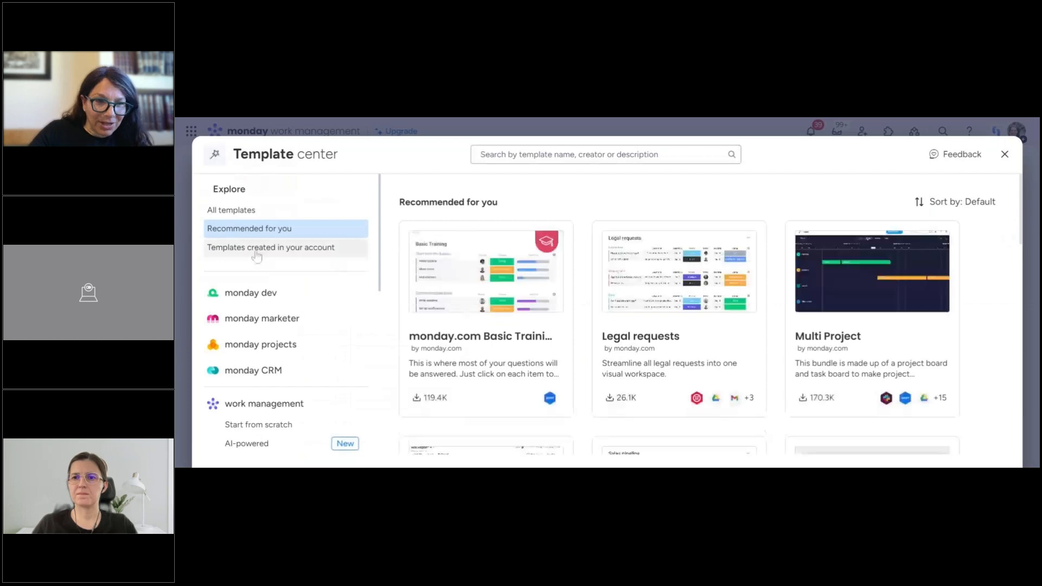
left_click(258, 249)
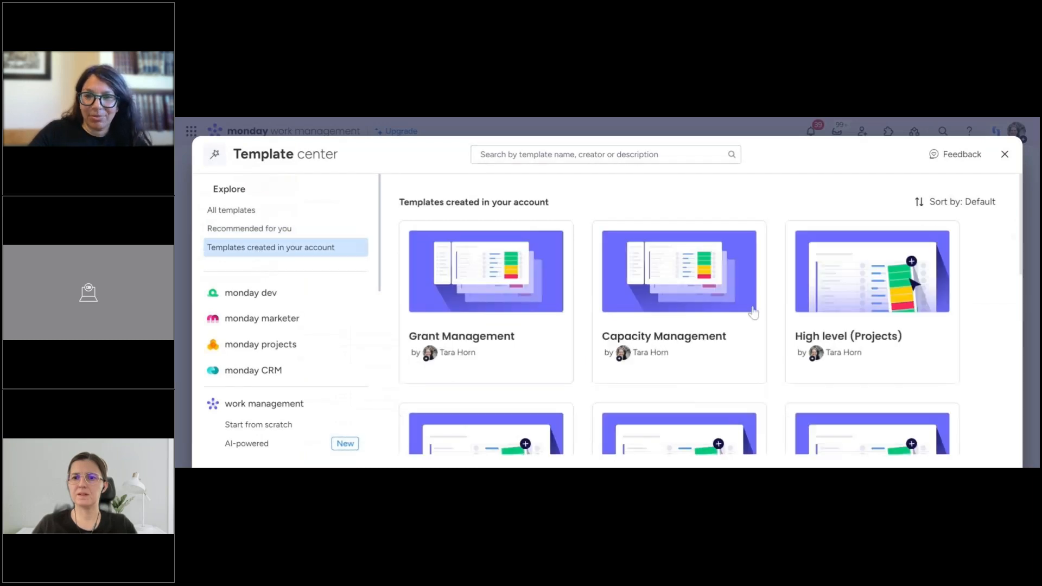
scroll(654, 335, "down", 2)
scroll(653, 347, "down", 6)
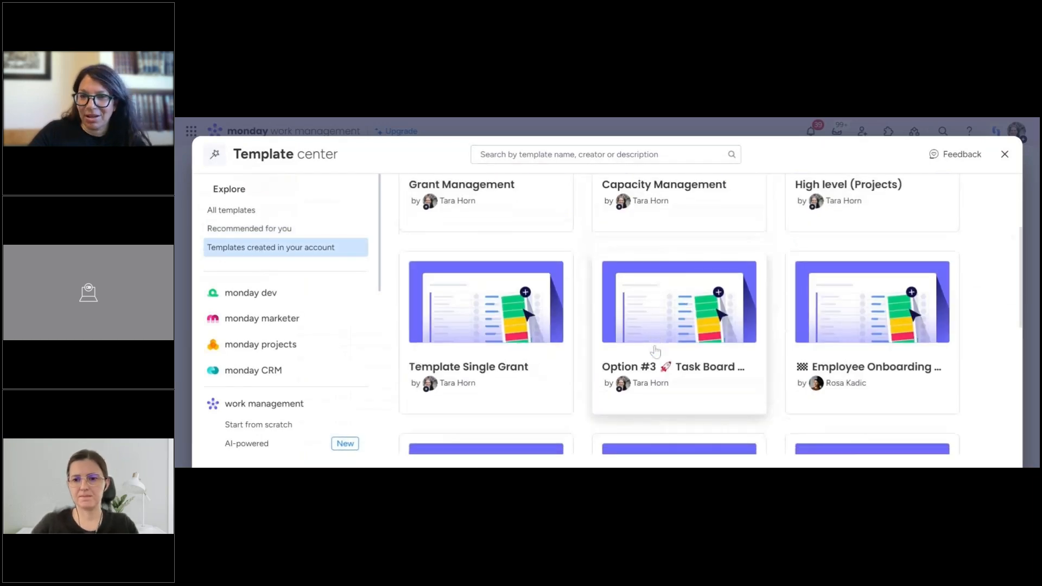
scroll(649, 369, "up", 8)
scroll(648, 376, "up", 1)
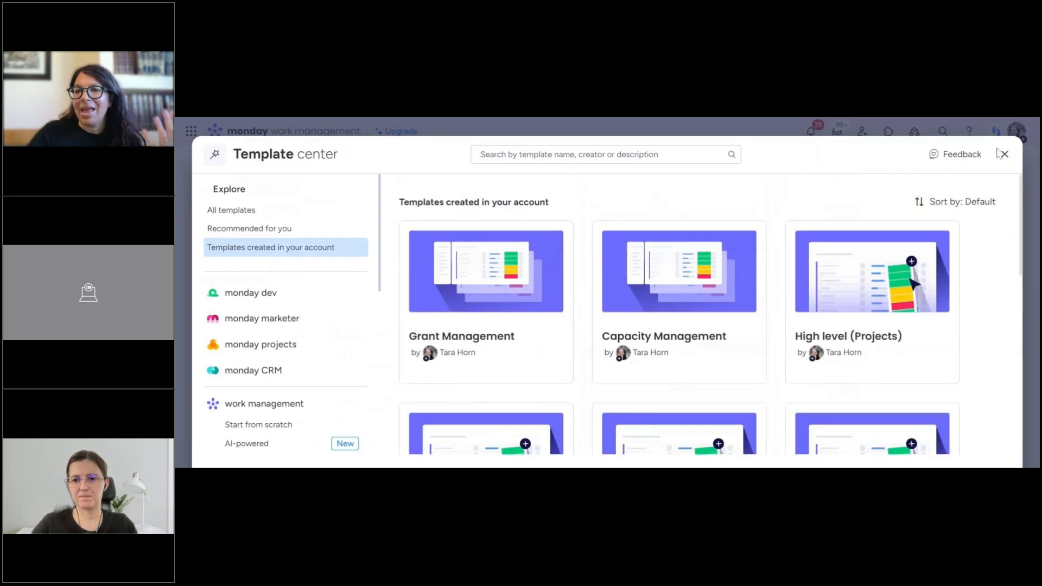
left_click(1005, 155)
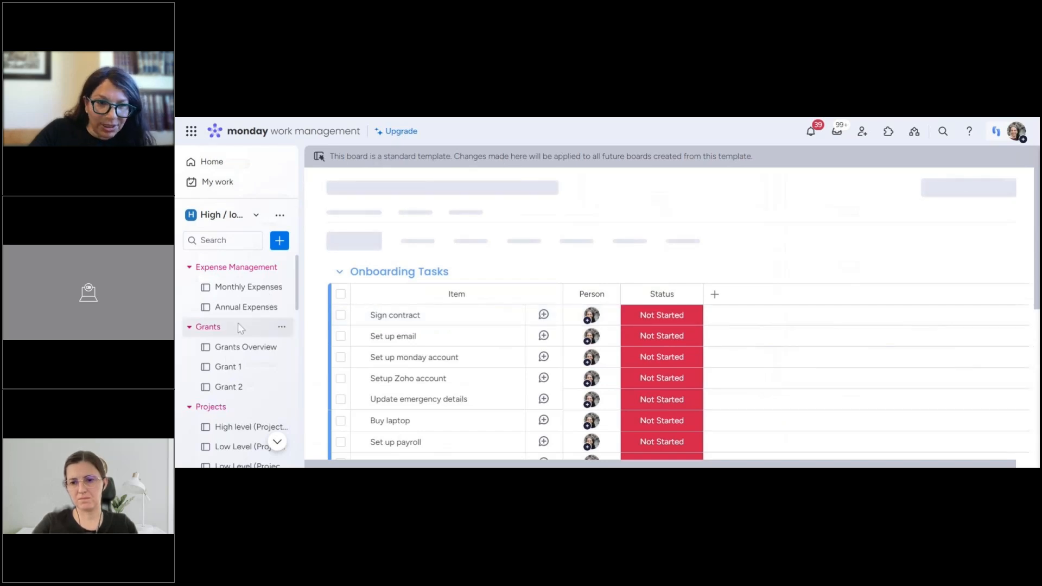
View the actions available for the Human Resources board, including Save as a template, and dismiss them without choosing one.
scroll(238, 328, "down", 2)
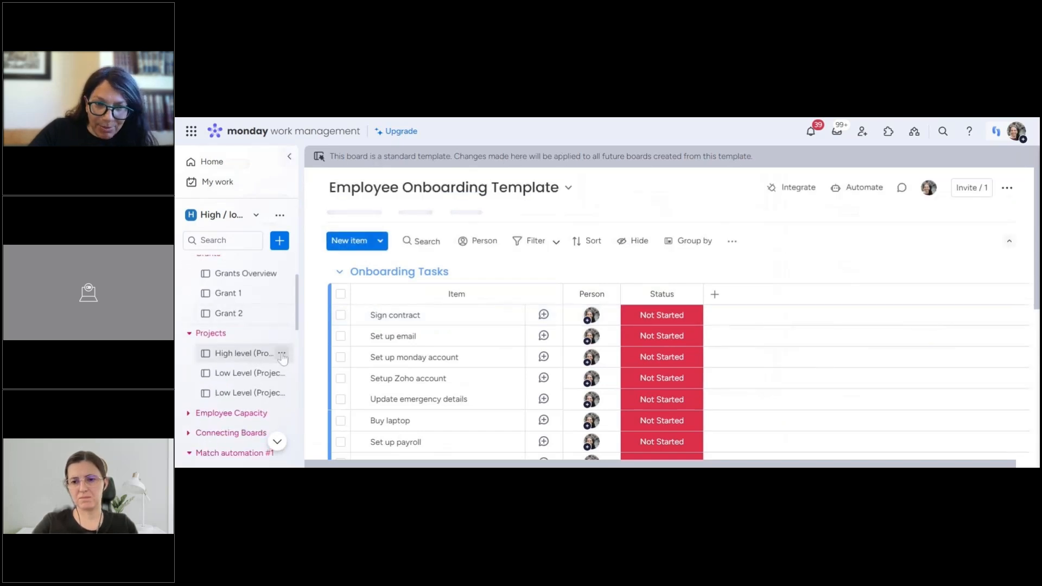
left_click(281, 355)
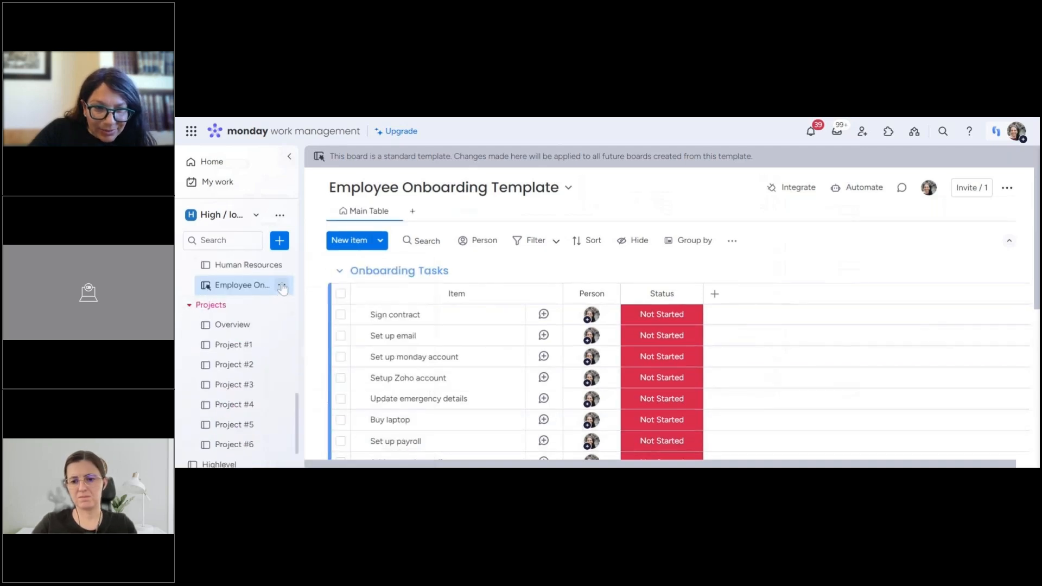
left_click(281, 266)
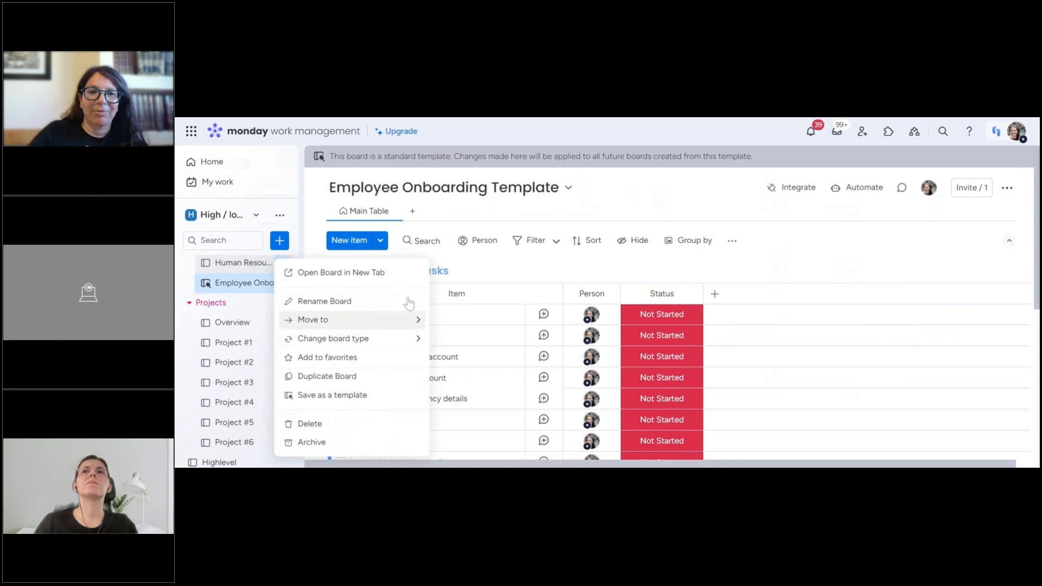
left_click(626, 196)
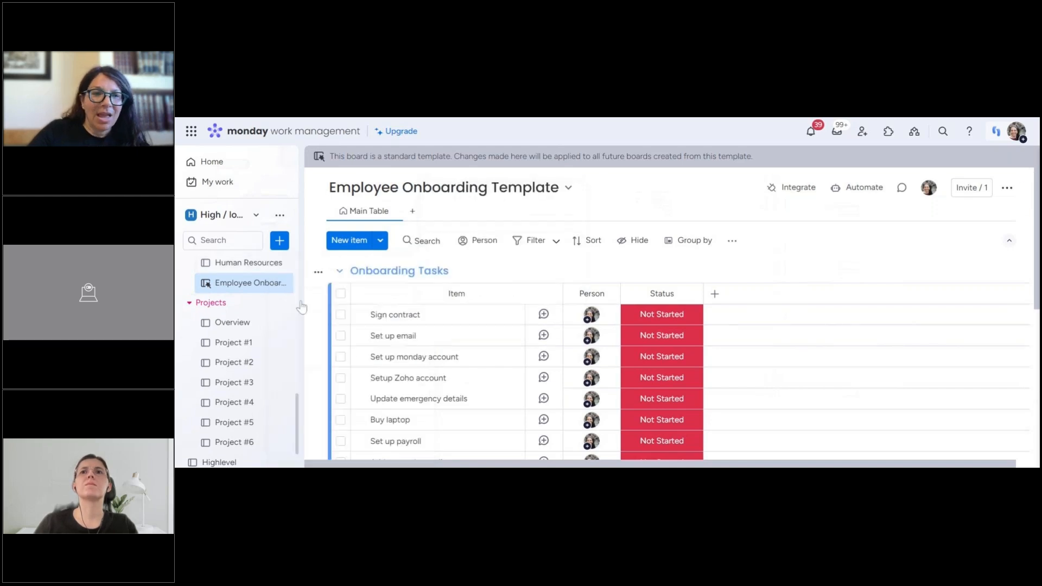
Open the Human Resources board, look through its employee groups, and review the automations set up on it.
left_click(227, 266)
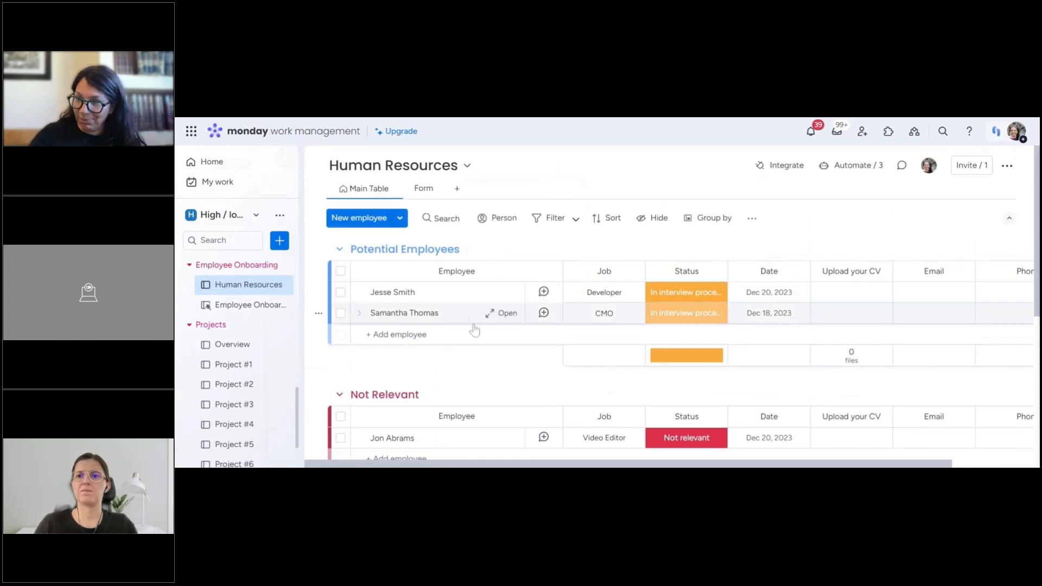
scroll(468, 383, "down", 3)
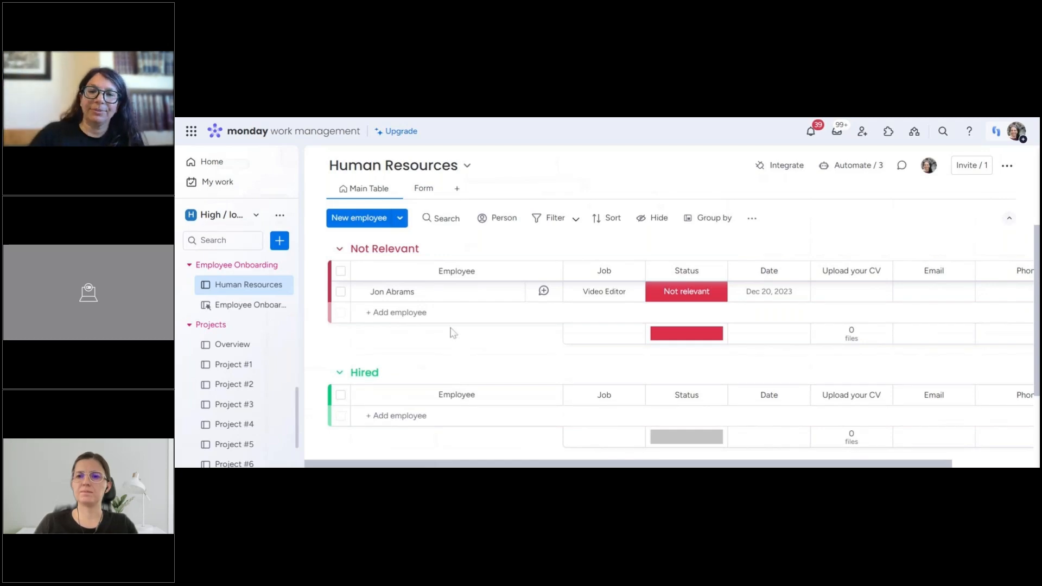
left_click(875, 169)
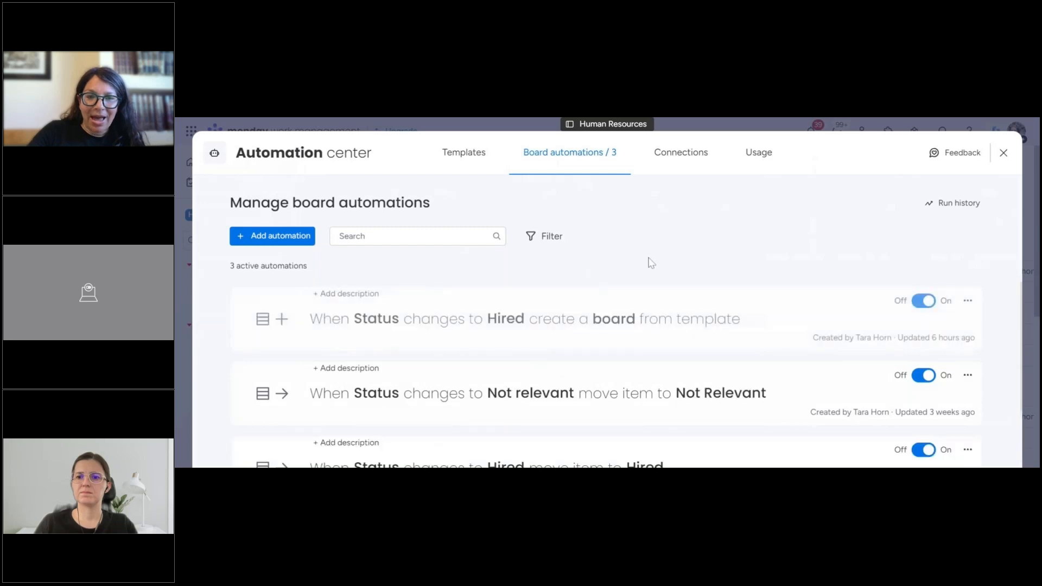
scroll(559, 341, "down", 3)
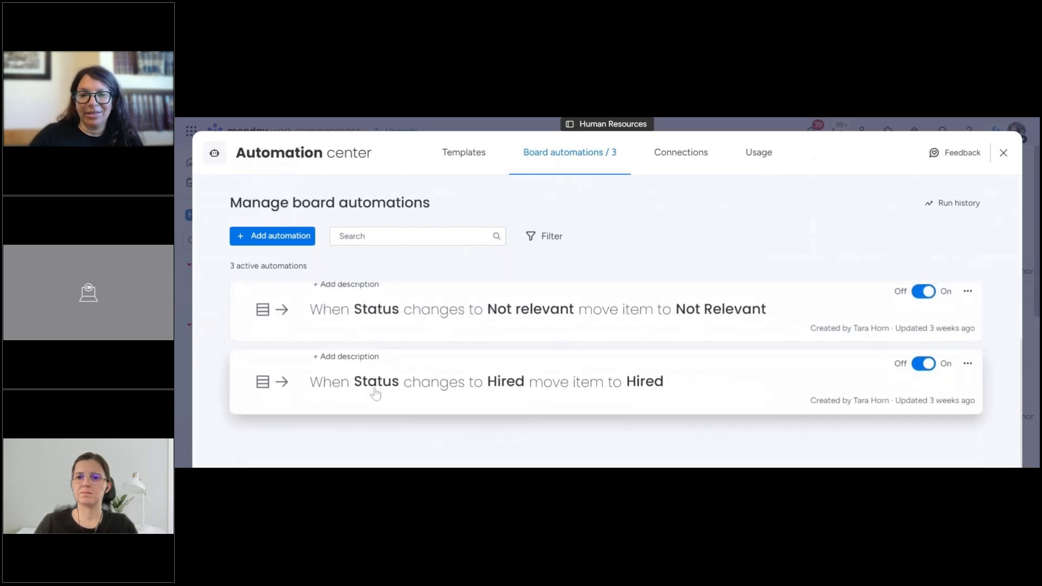
scroll(559, 389, "up", 3)
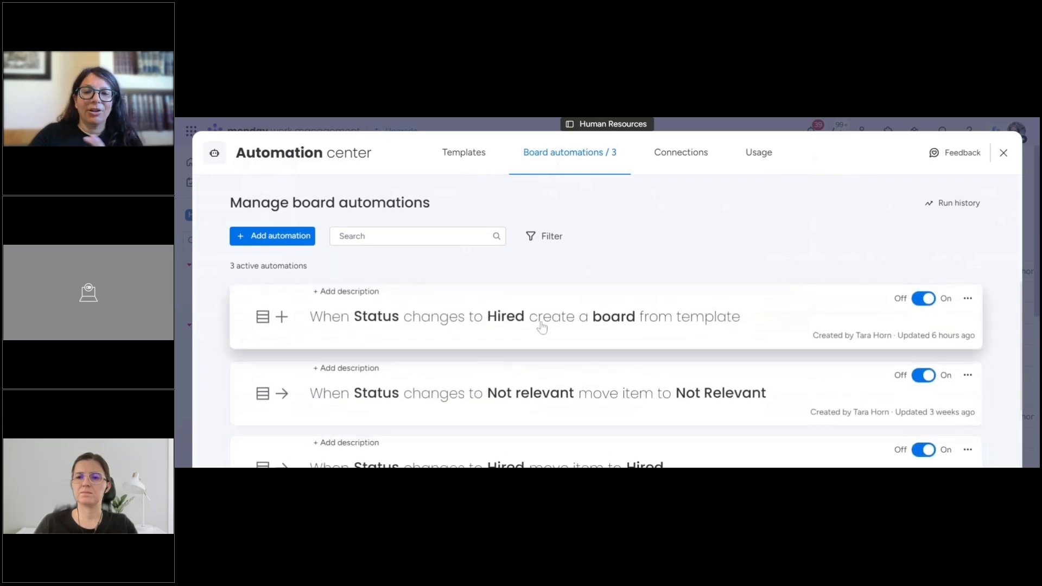
Examine the automation that creates a board from a template on Hired status, including its advanced board settings, and close the Automation center.
left_click(716, 323)
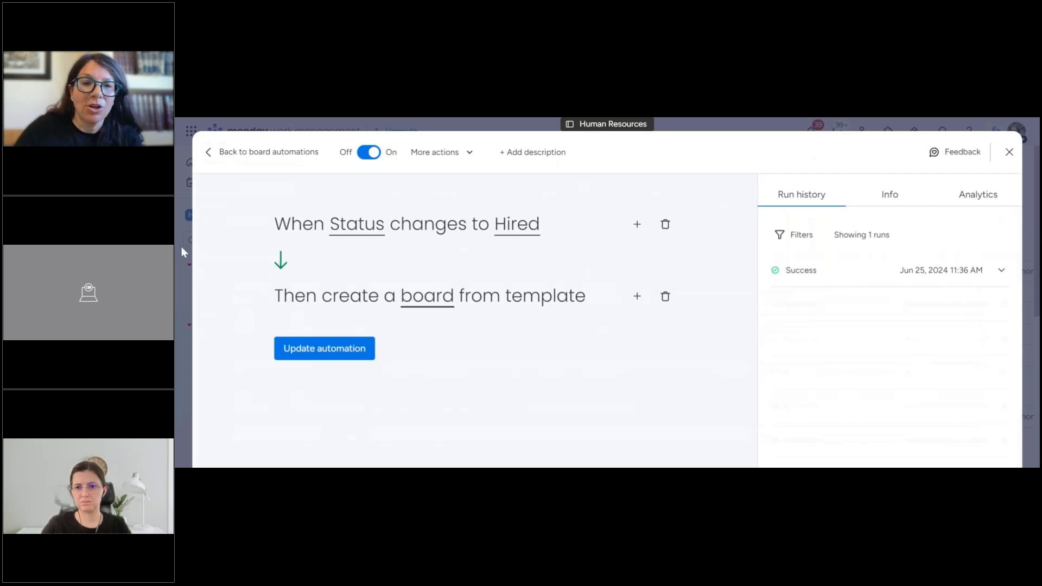
left_click(417, 299)
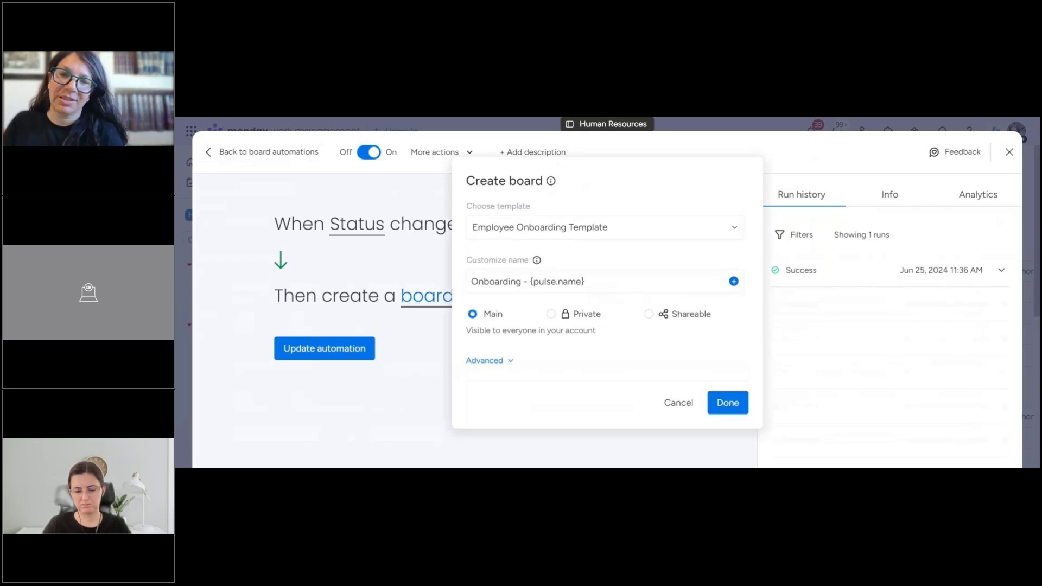
left_click(502, 360)
scroll(561, 325, "down", 2)
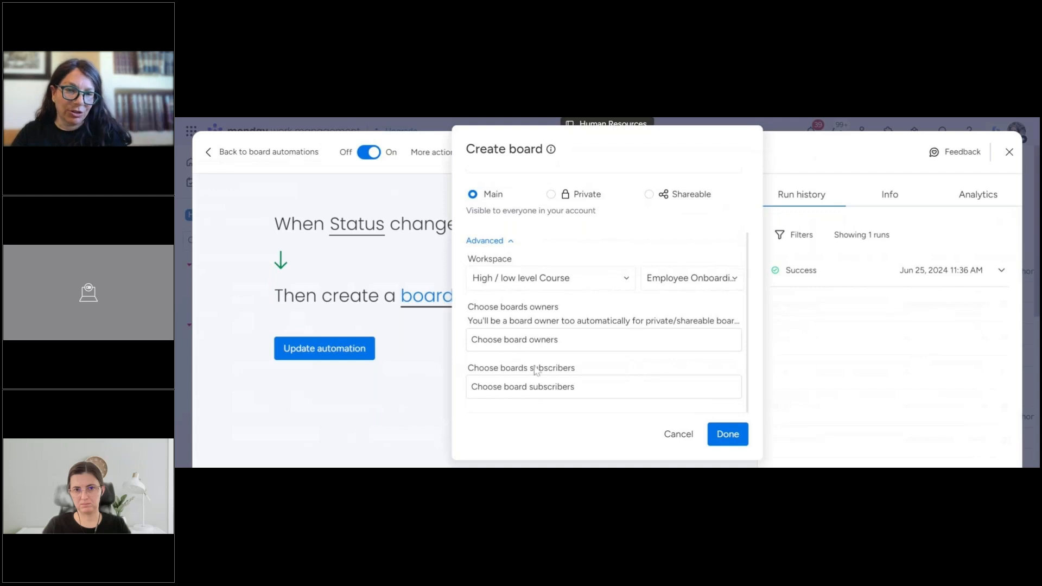
left_click(858, 313)
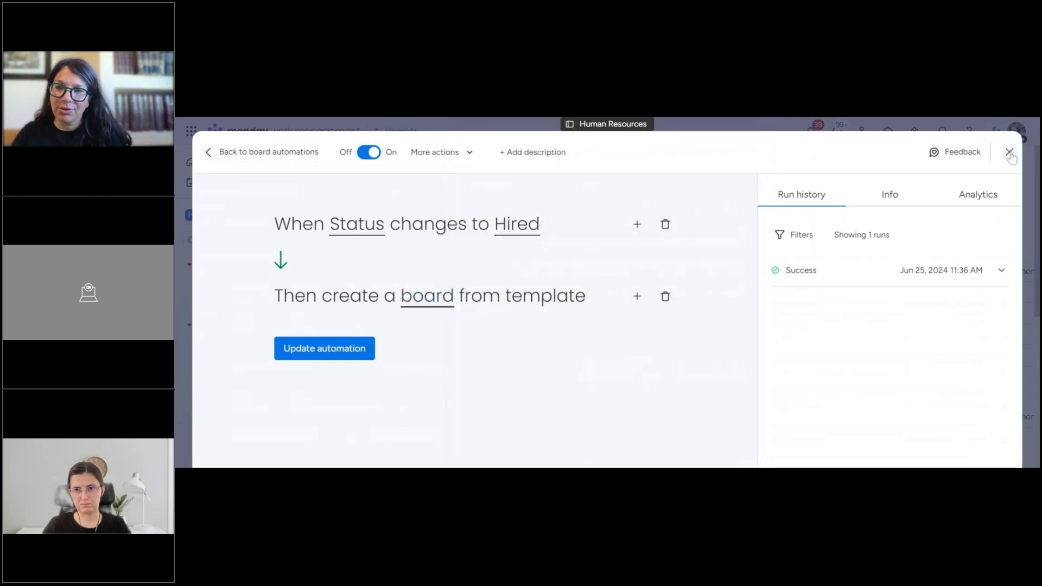
left_click(1010, 153)
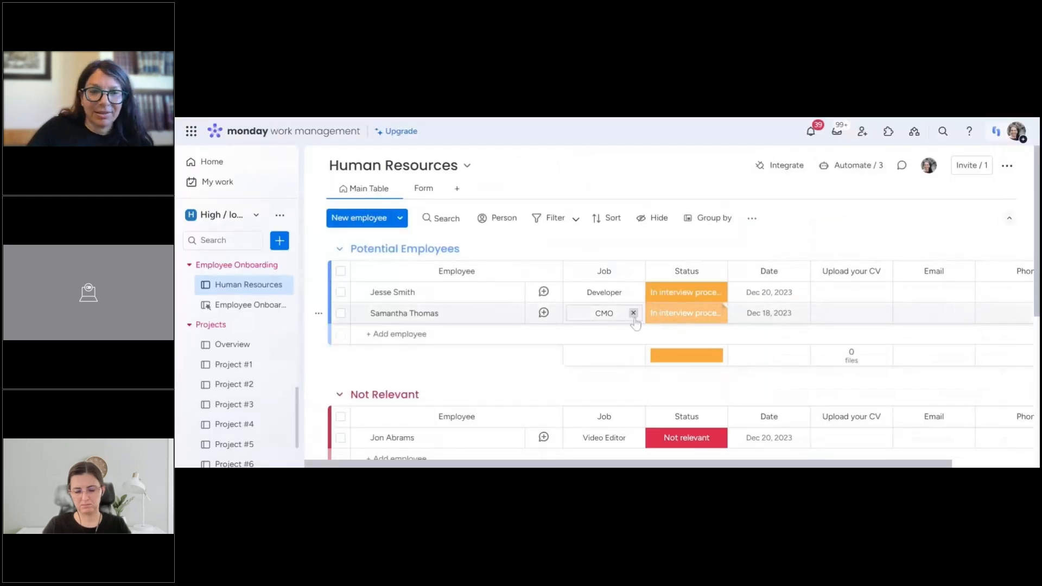
Set the CMO candidate's status to Hired and open the onboarding board generated for that employee.
left_click(674, 316)
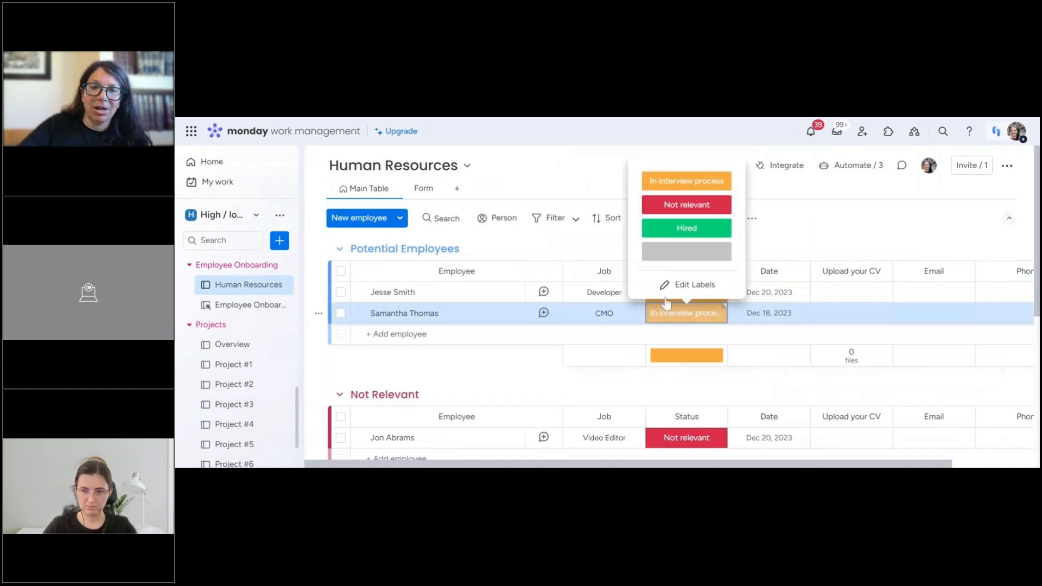
left_click(673, 231)
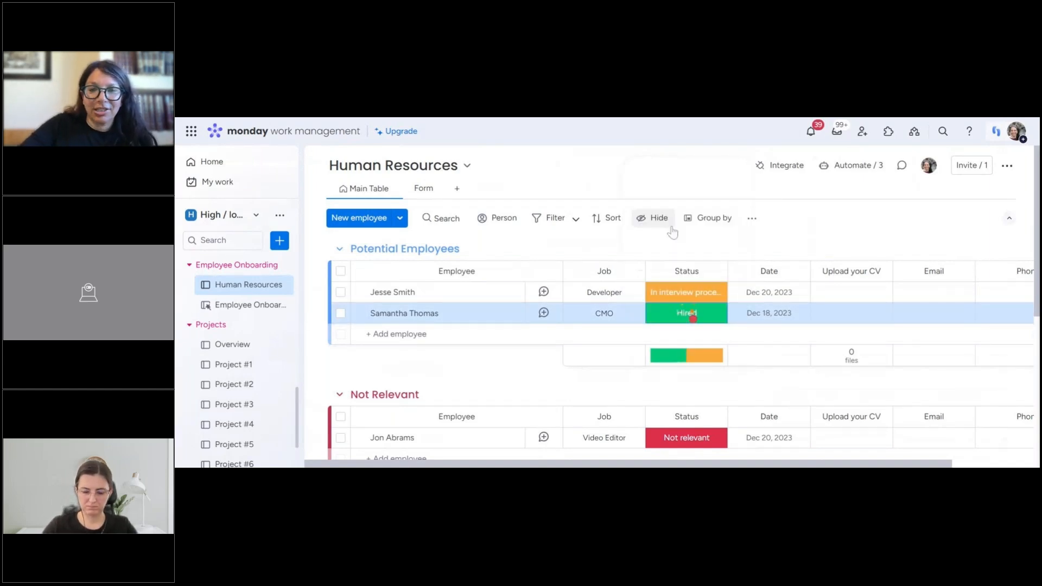
scroll(539, 305, "down", 1)
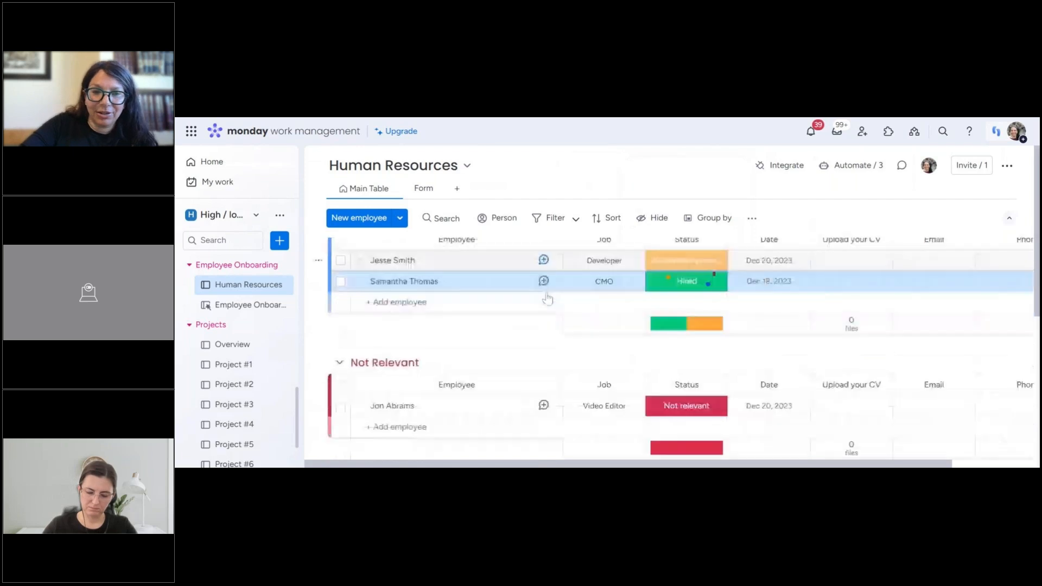
scroll(538, 301, "down", 3)
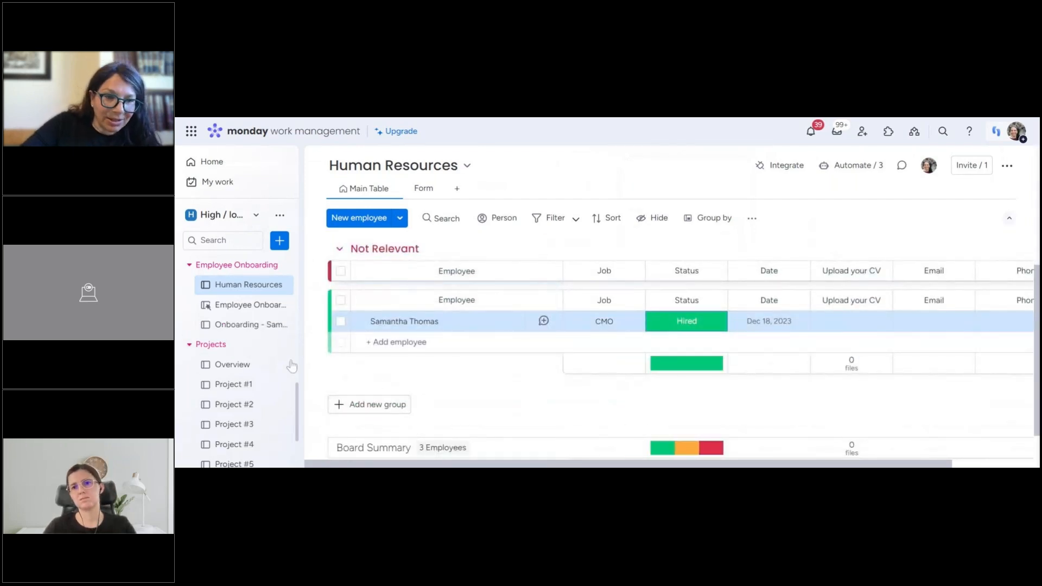
left_click(231, 325)
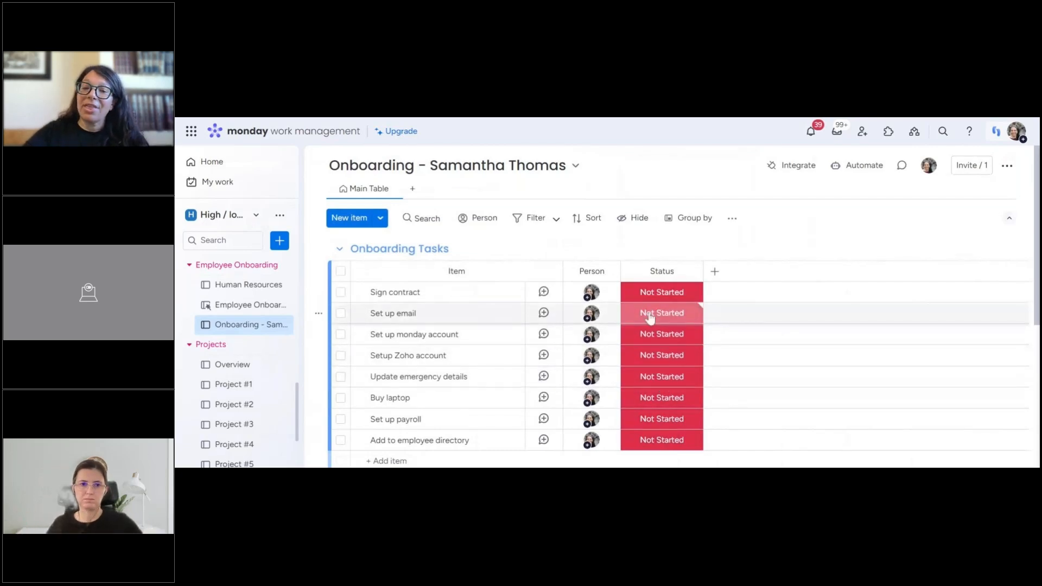
Return to the Human Resources board and add a Connect boards column after the Phone column.
left_click(244, 285)
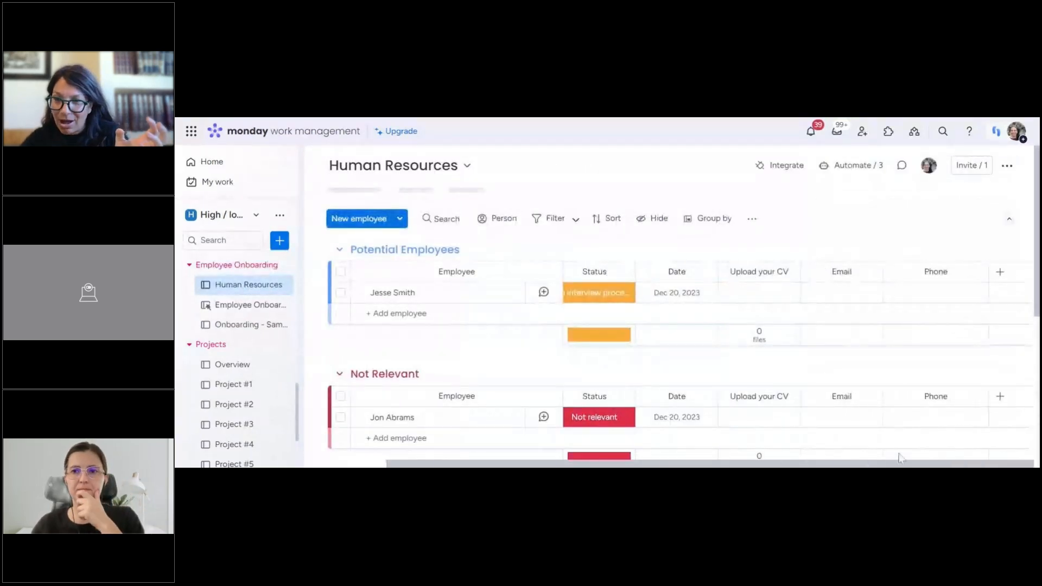
left_click(1000, 272)
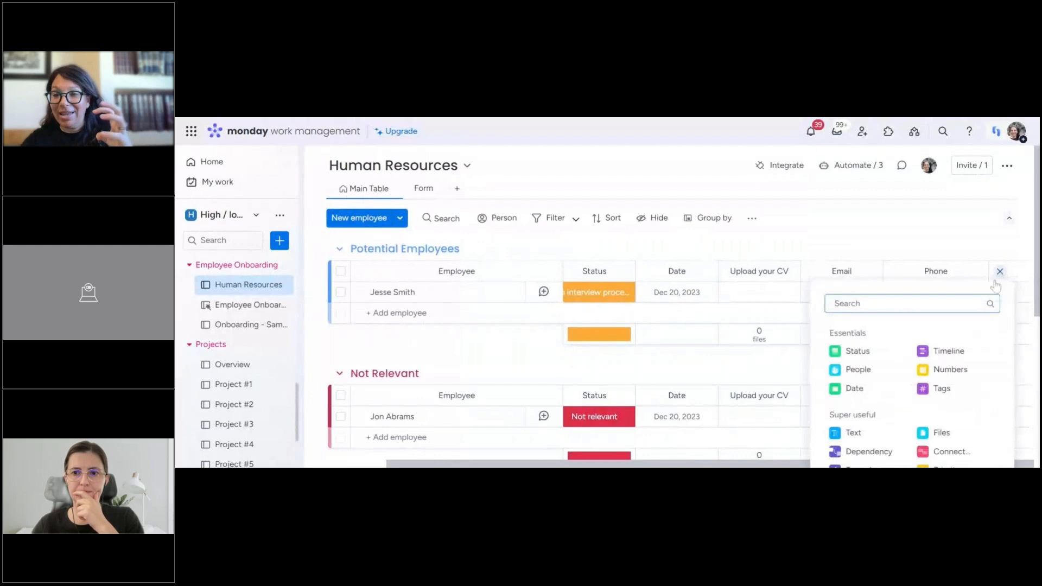
type("conn")
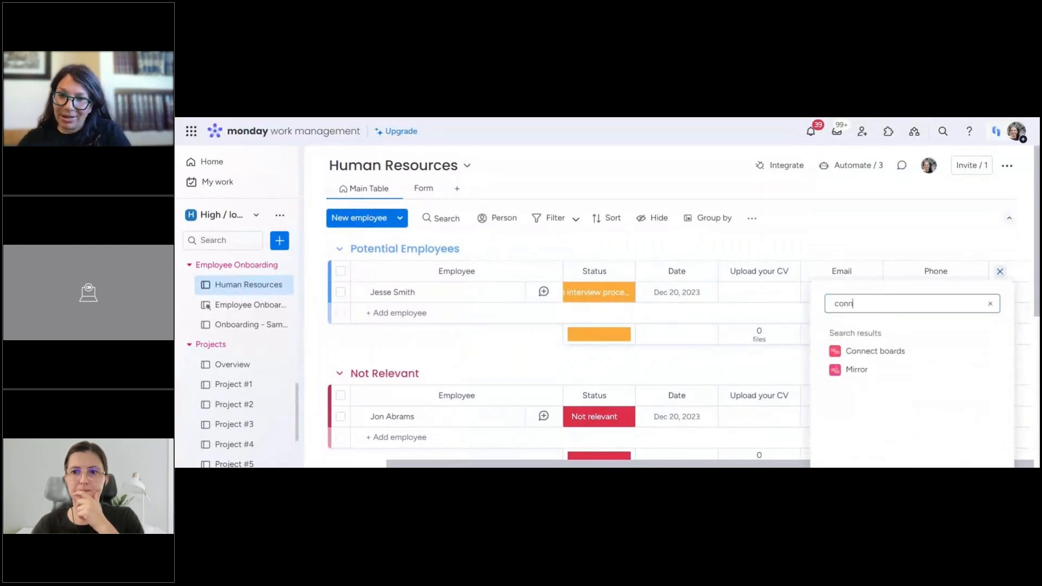
left_click(878, 356)
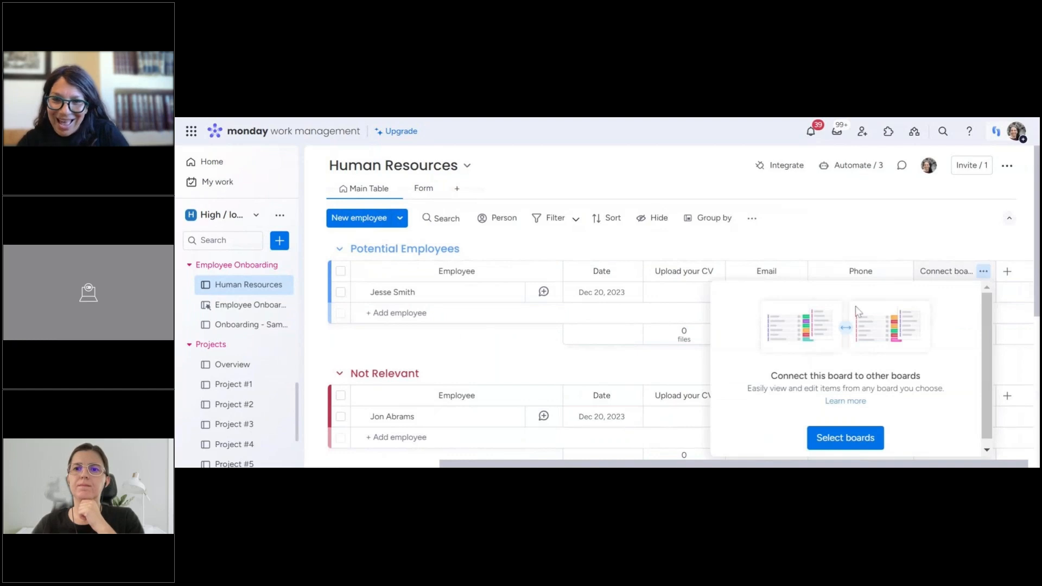
Try to link the new Connect boards column to the hired employee's onboarding board, and leave the board selection without connecting.
left_click(847, 437)
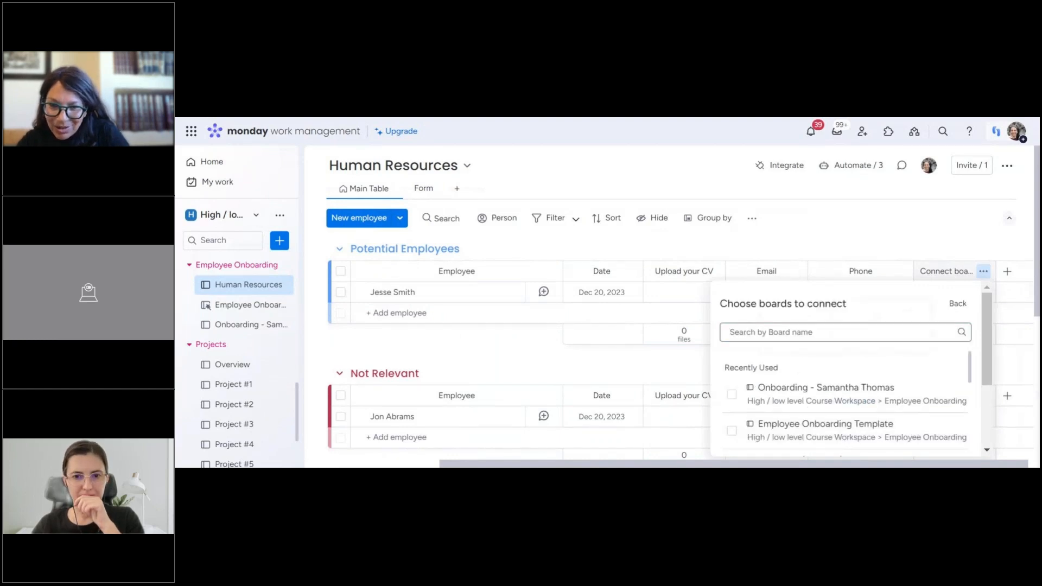
left_click(732, 399)
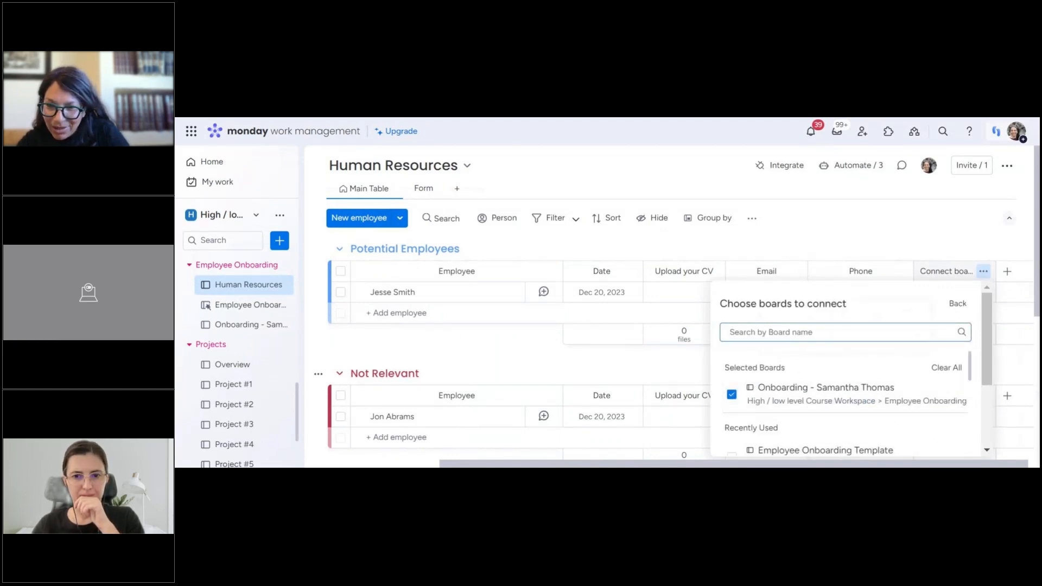
scroll(950, 375, "down", 3)
left_click_drag(987, 222, 989, 283)
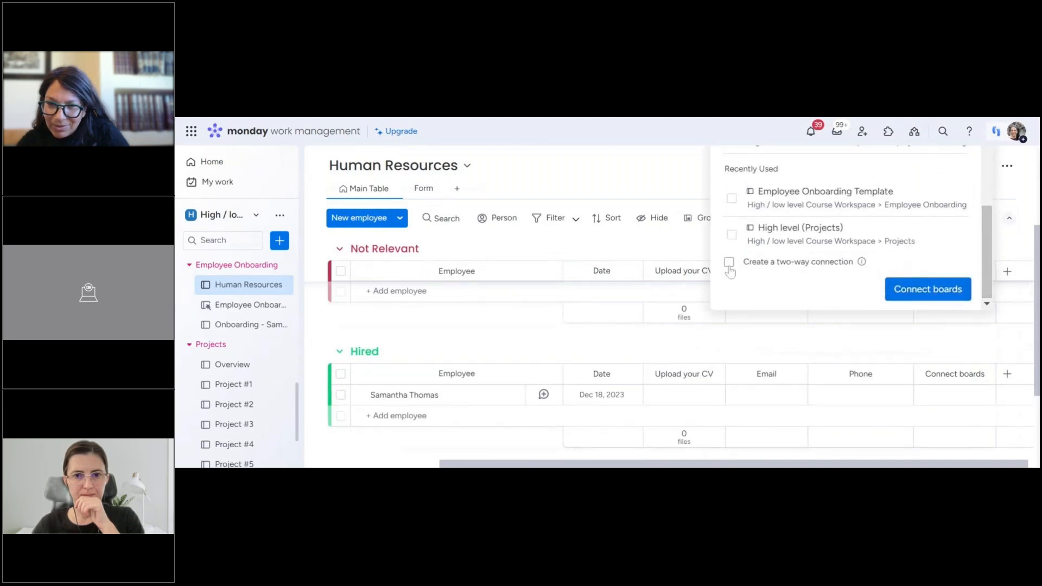
scroll(749, 276, "up", 5)
scroll(886, 266, "down", 5)
scroll(885, 268, "up", 3)
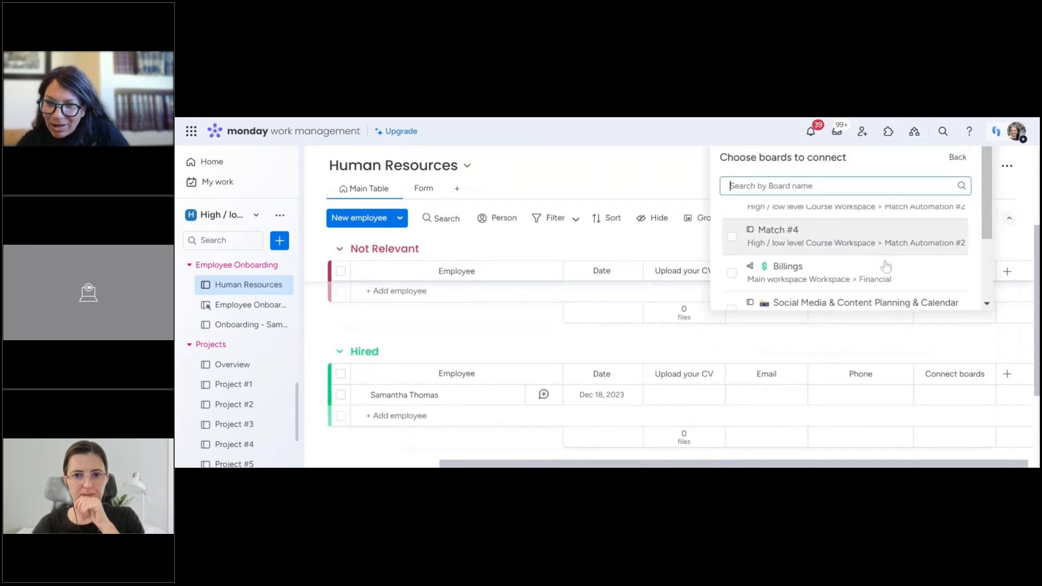
scroll(992, 240, "down", 3)
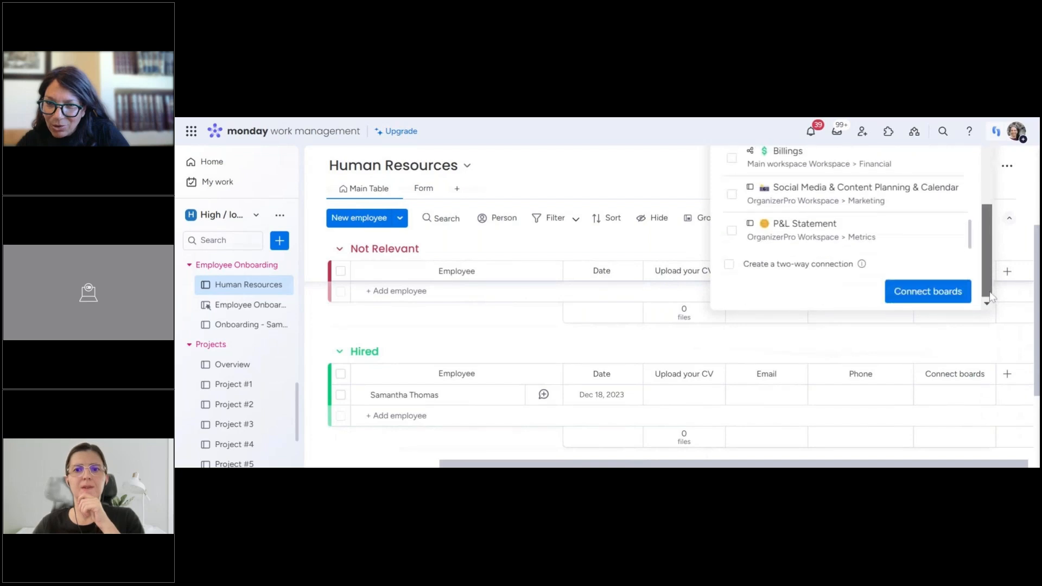
scroll(947, 297, "up", 3)
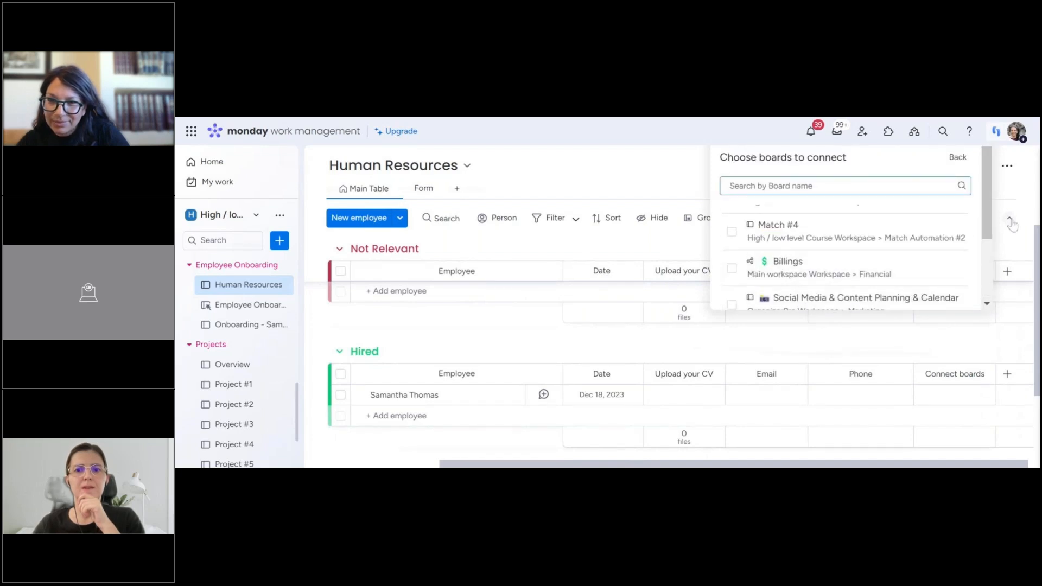
scroll(990, 302, "down", 3)
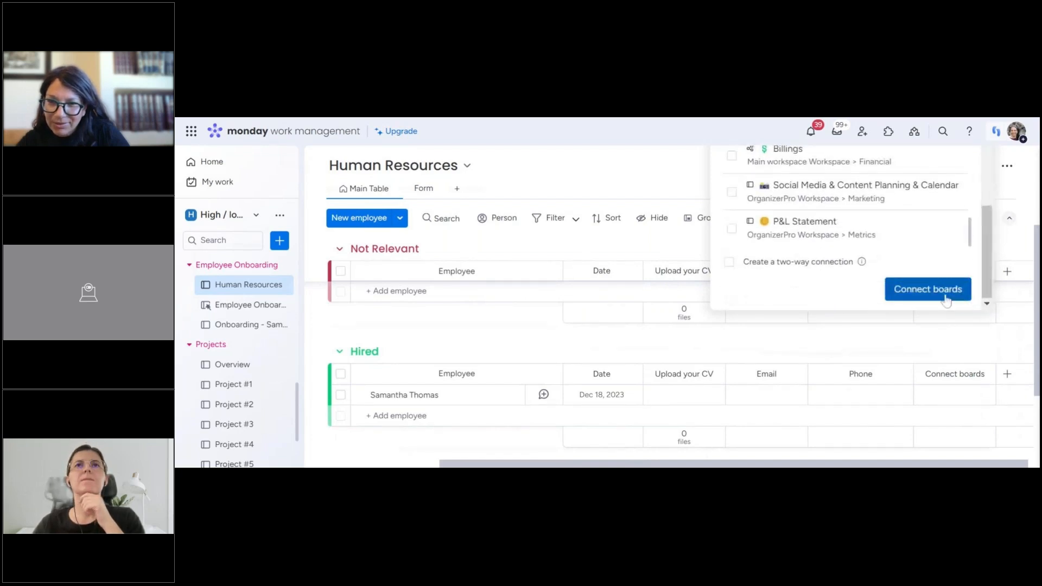
scroll(991, 302, "up", 3)
scroll(991, 223, "up", 3)
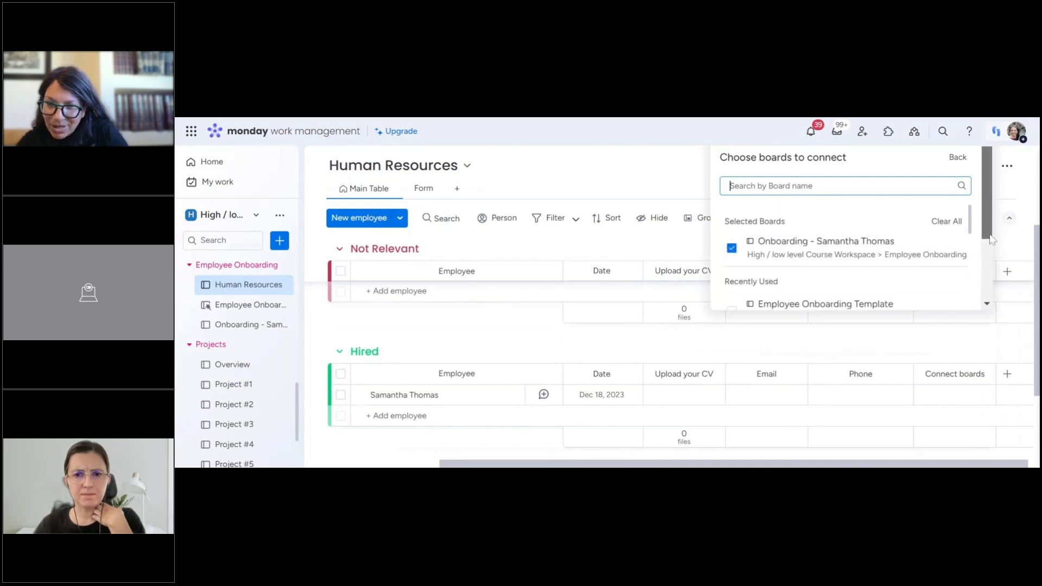
scroll(972, 261, "down", 3)
scroll(949, 297, "up", 3)
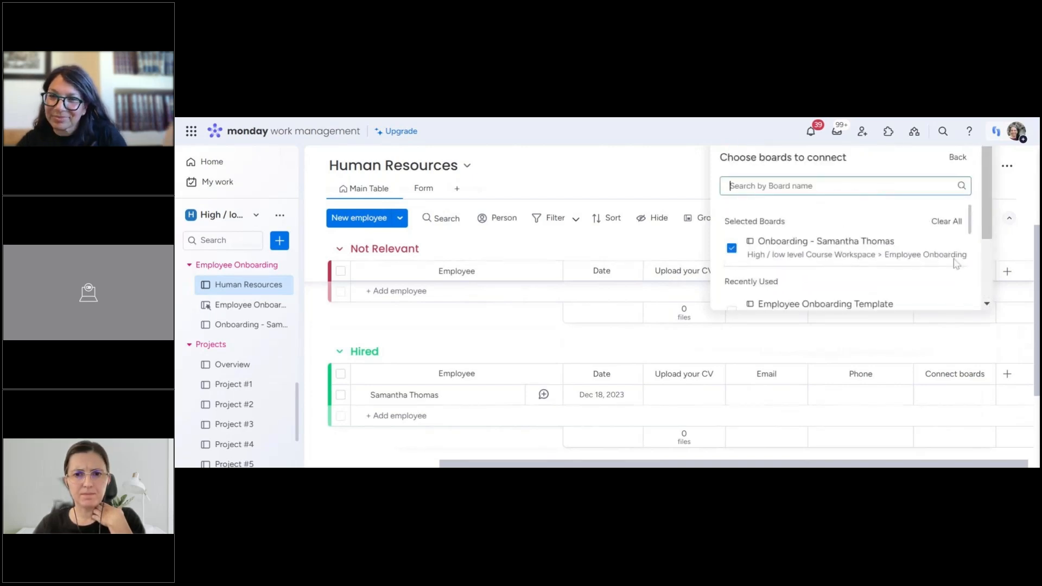
scroll(956, 263, "down", 3)
scroll(929, 294, "up", 3)
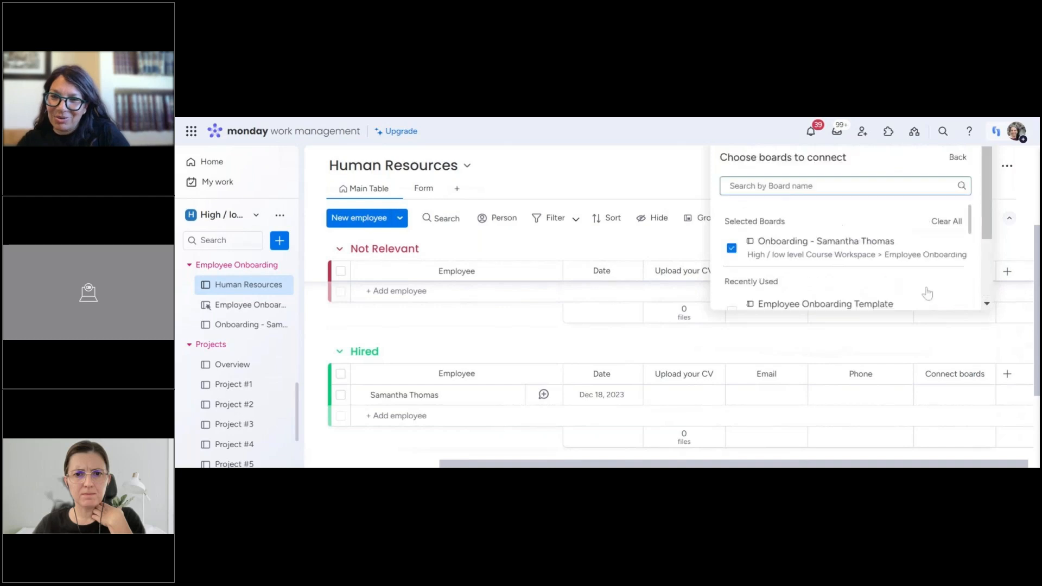
scroll(946, 264, "down", 3)
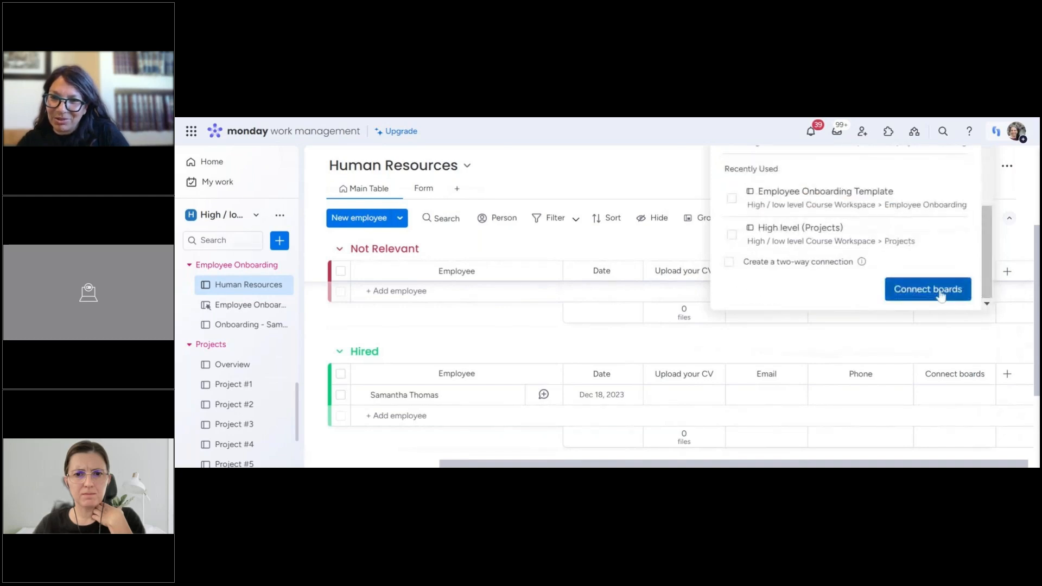
scroll(939, 296, "up", 3)
left_click(702, 175)
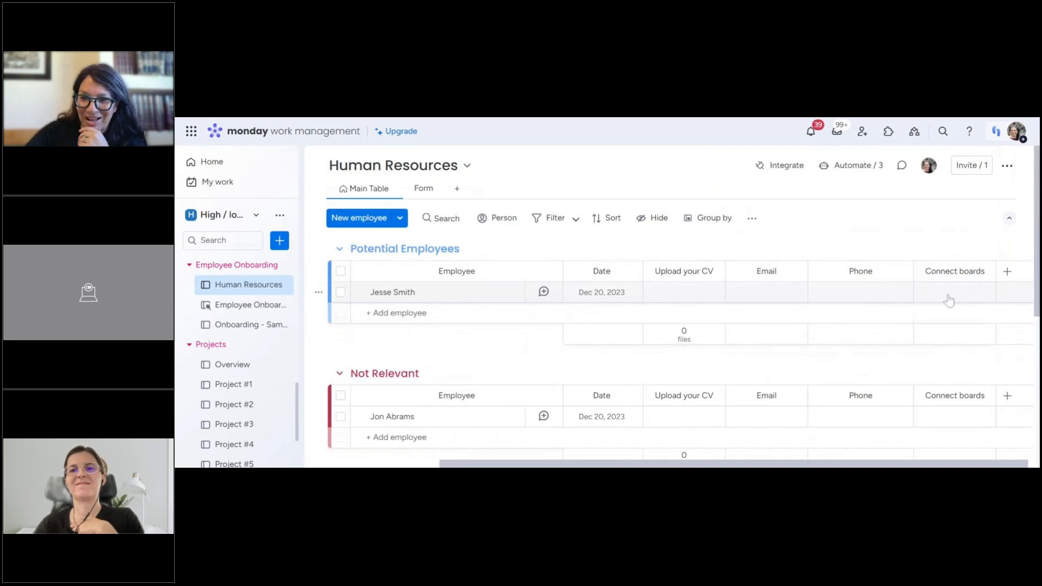
Select the hired employee's onboarding board in the Connect boards column settings, and close the settings without connecting it.
left_click(984, 322)
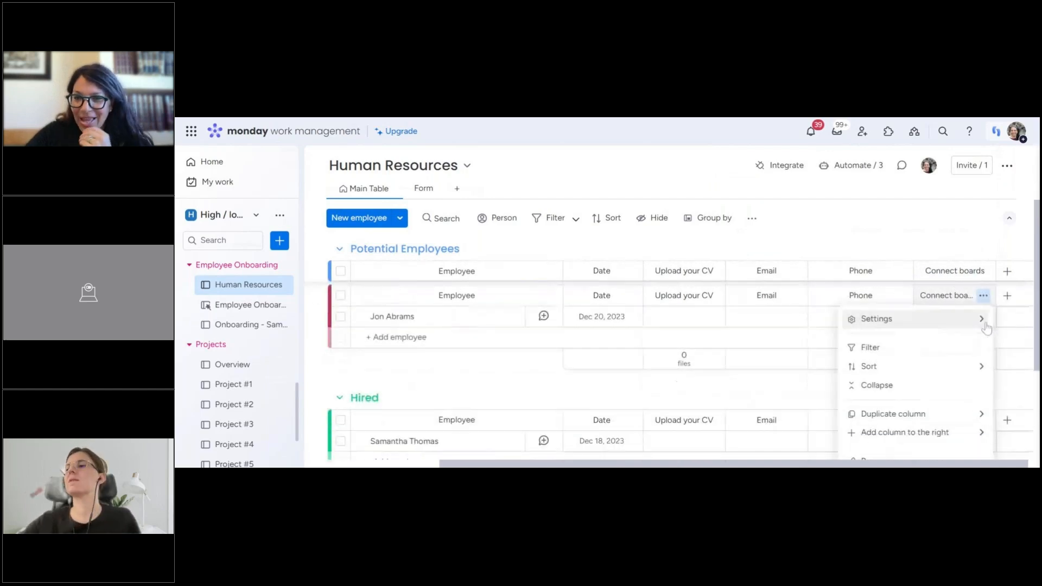
mouse_move(886, 301)
left_click(805, 304)
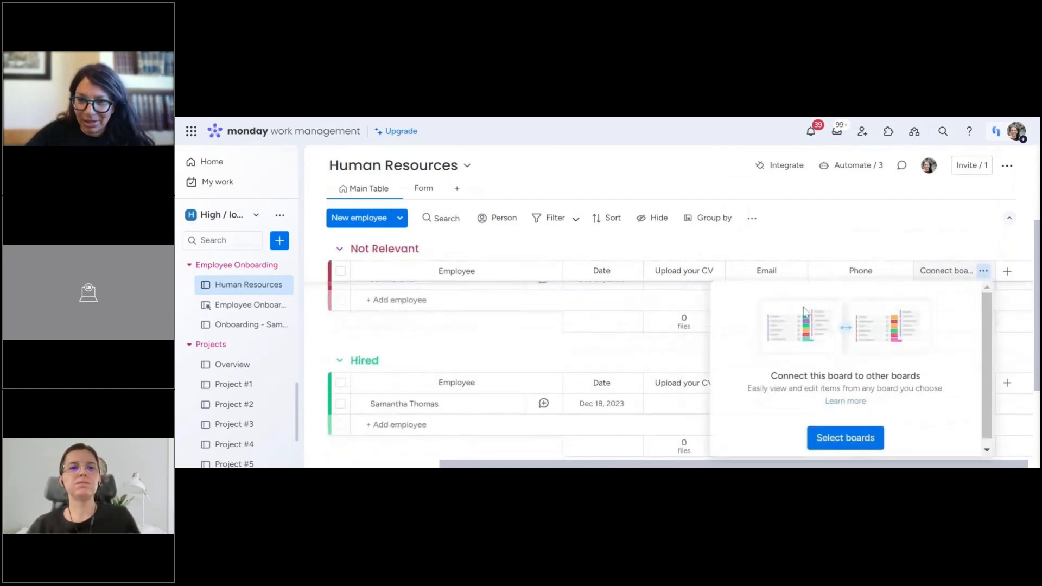
left_click(840, 435)
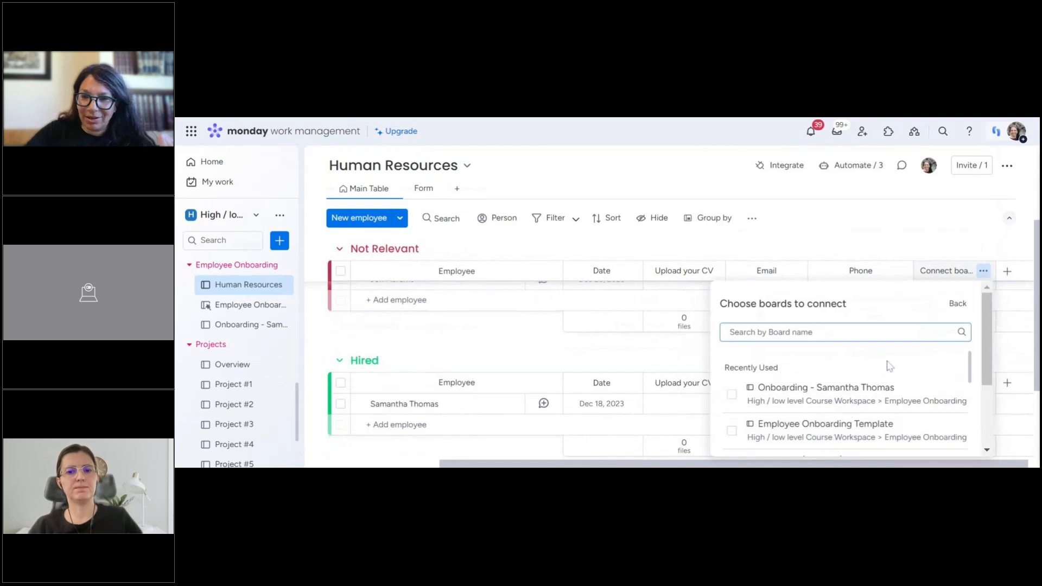
scroll(760, 374, "down", 2)
scroll(760, 375, "up", 2)
left_click(798, 398)
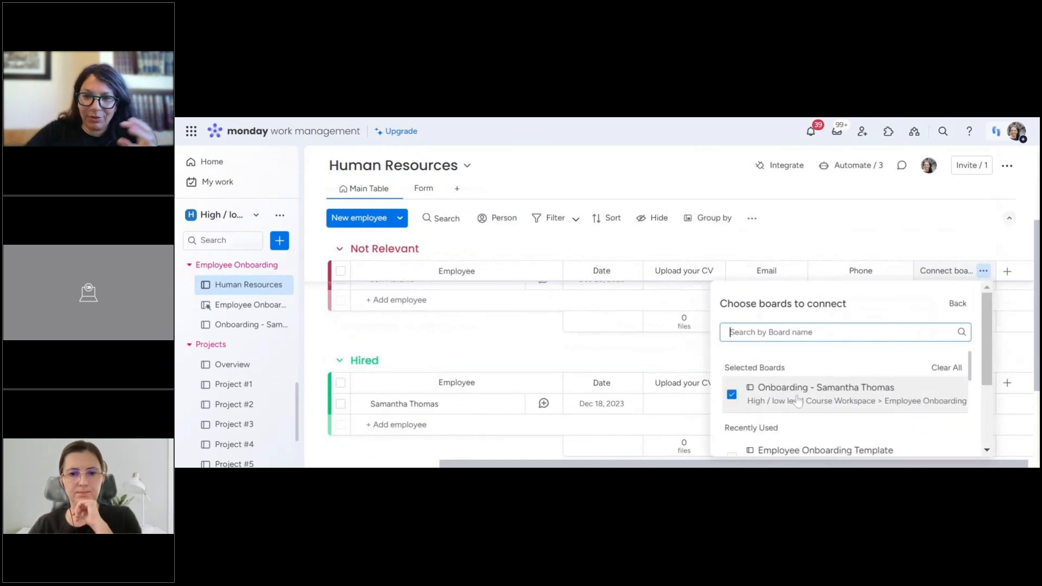
scroll(962, 394, "down", 5)
scroll(928, 426, "down", 2)
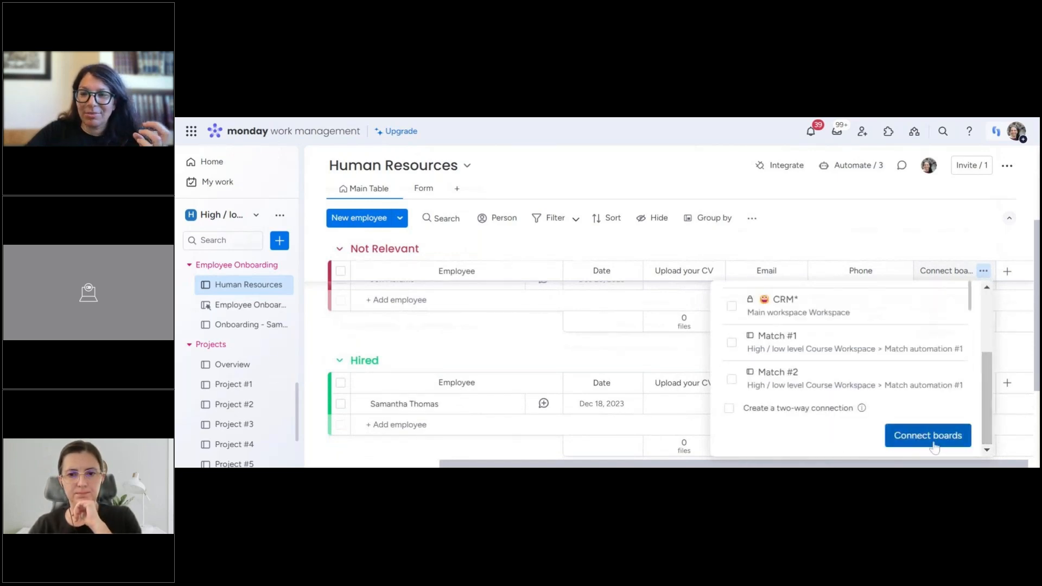
scroll(935, 446, "up", 2)
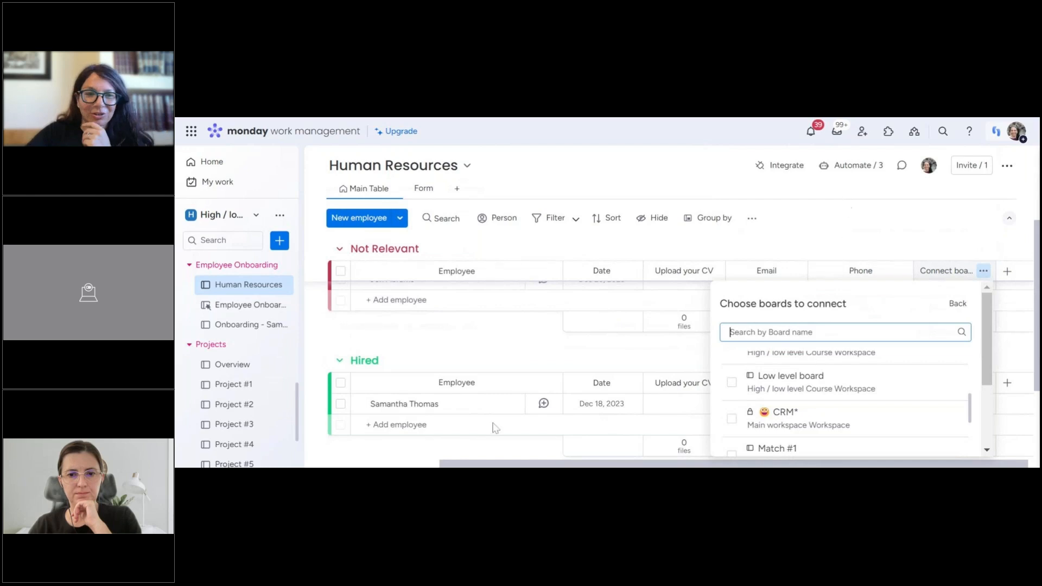
key("Escape")
scroll(945, 348, "up", 3)
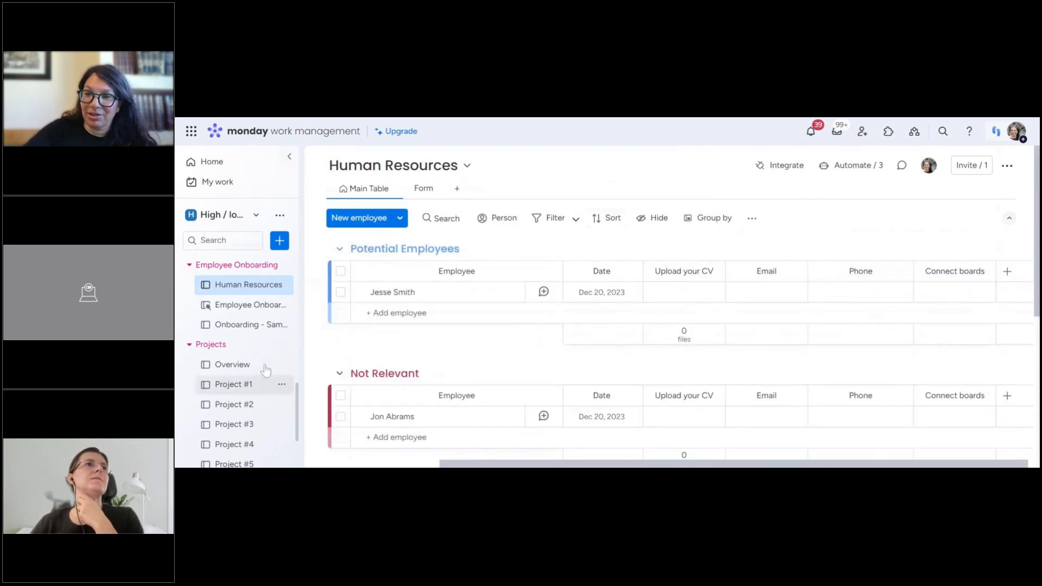
Open the Low Level (Project #1) board and examine its Progress Tracking and time columns for open and completed tasks.
scroll(261, 348, "down", 5)
scroll(259, 333, "up", 1)
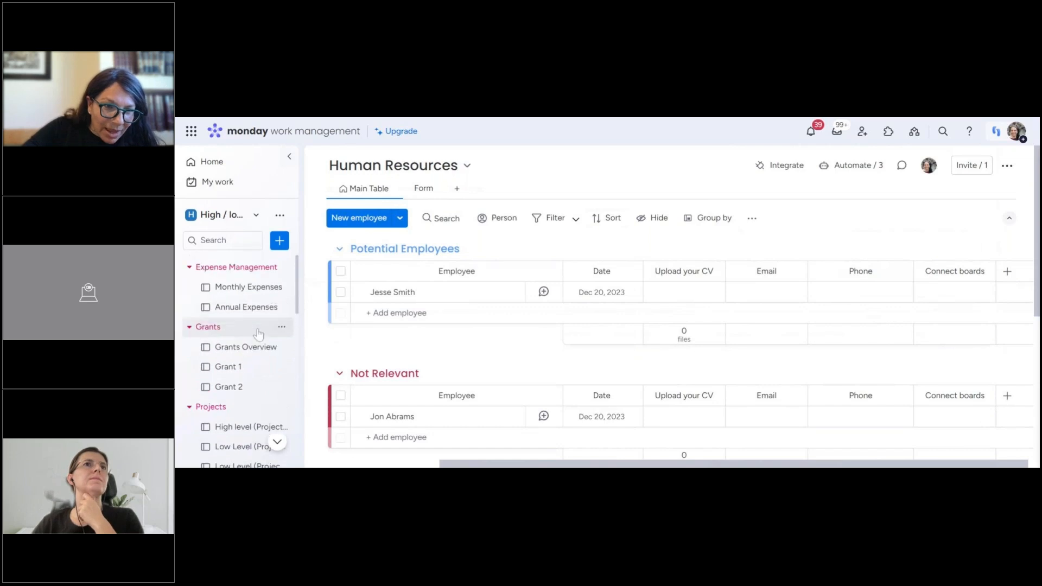
scroll(258, 337, "down", 3)
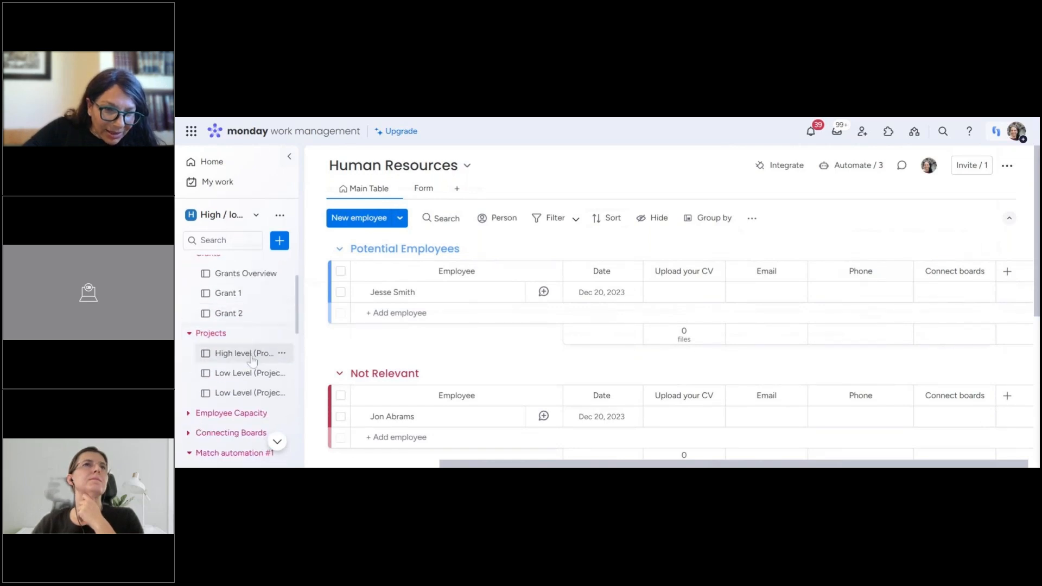
left_click(233, 354)
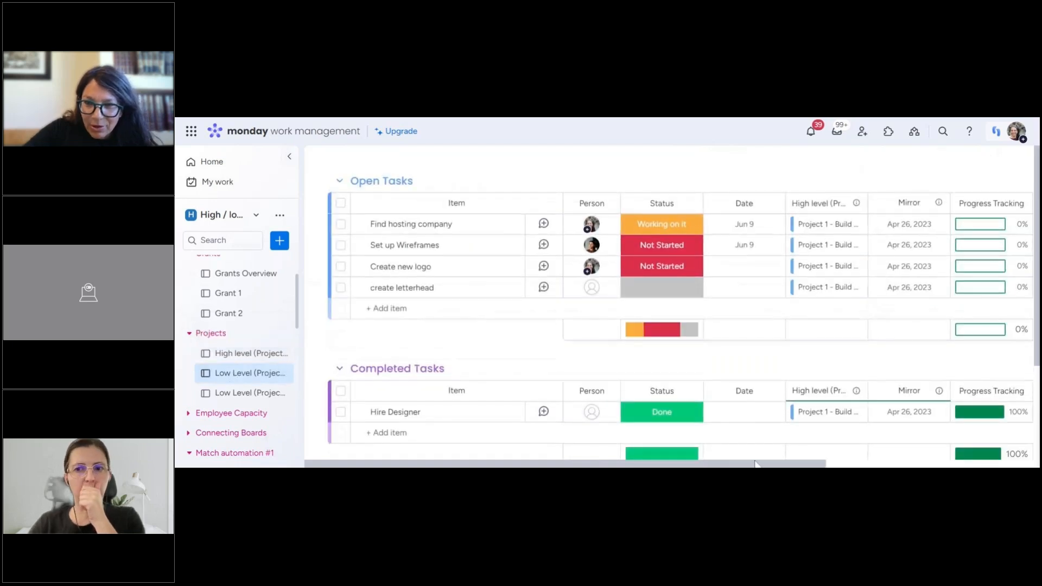
left_click_drag(749, 464, 782, 465)
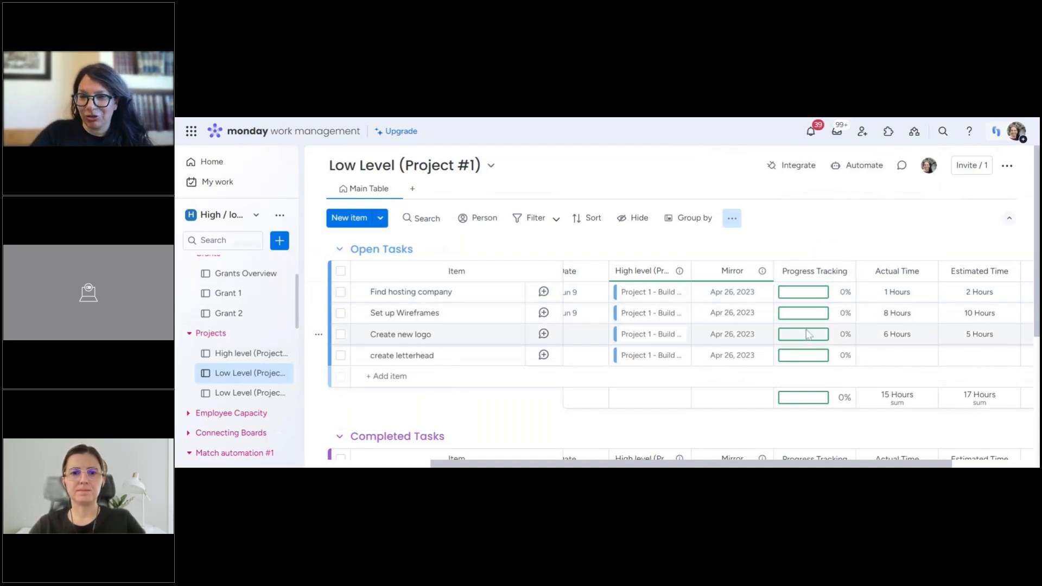
scroll(430, 354, "down", 2)
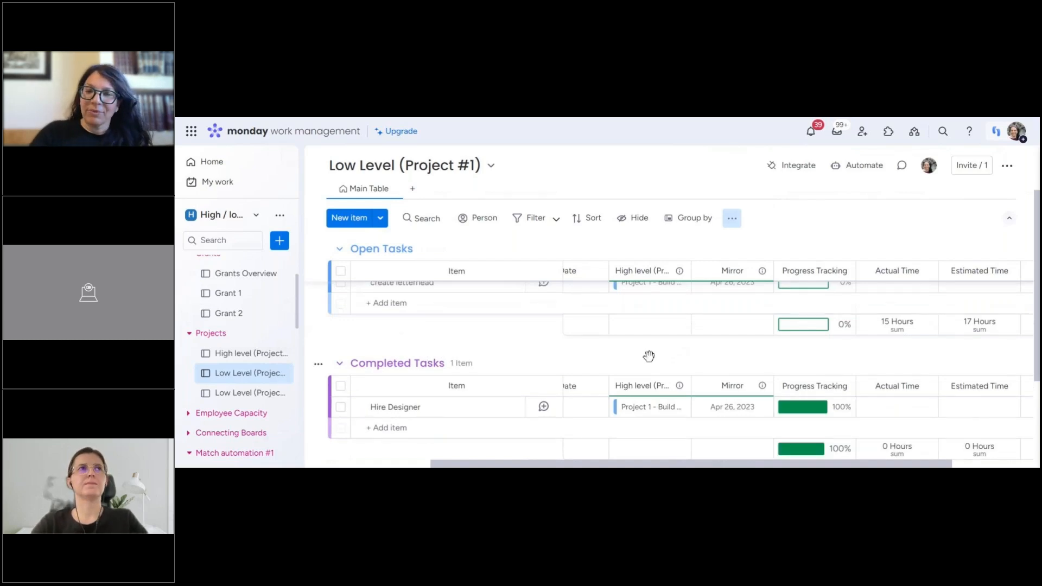
scroll(650, 356, "up", 2)
scroll(820, 321, "down", 3)
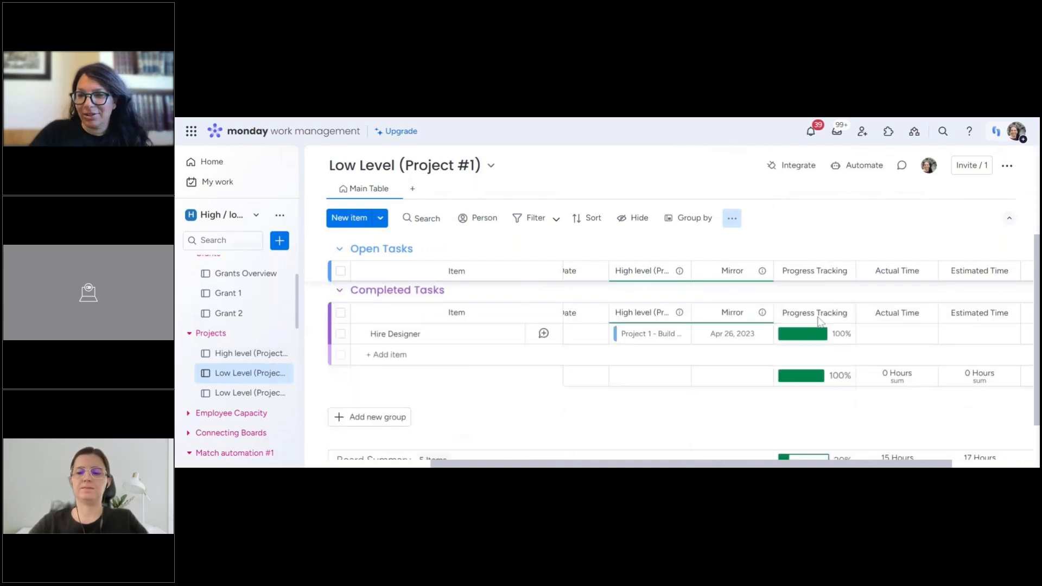
scroll(815, 337, "up", 3)
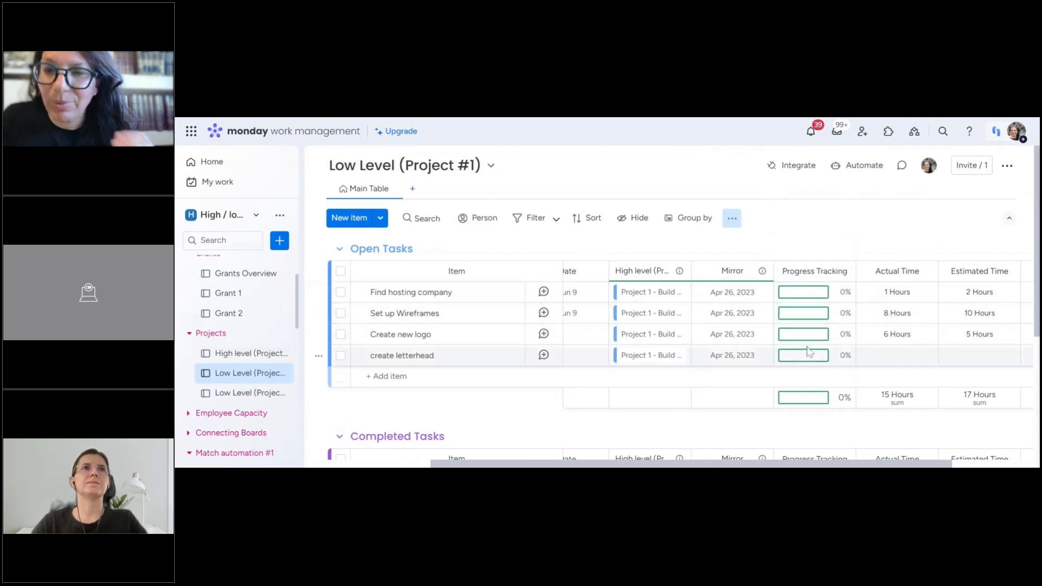
scroll(800, 329, "down", 3)
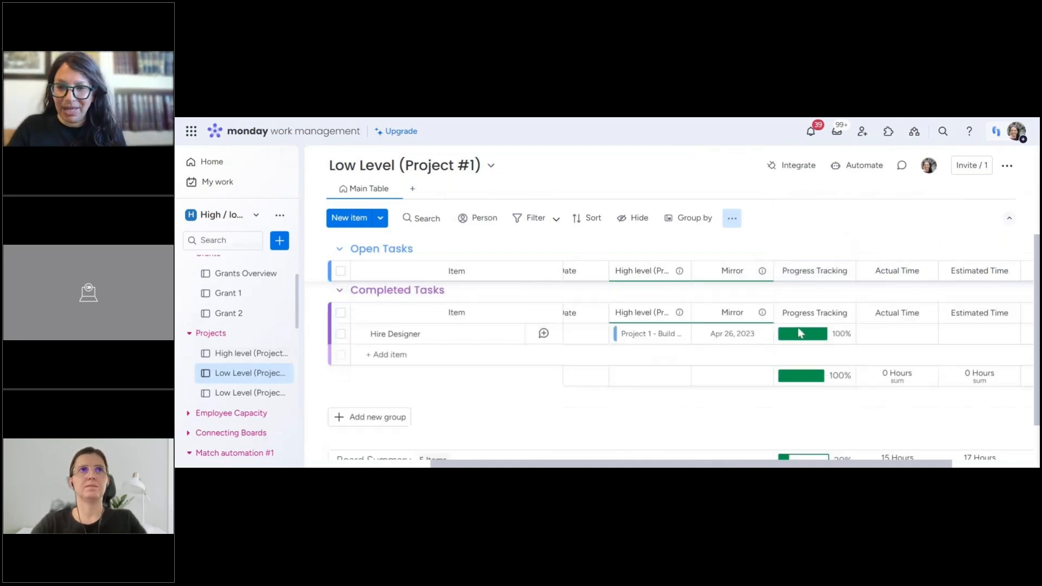
scroll(829, 374, "up", 3)
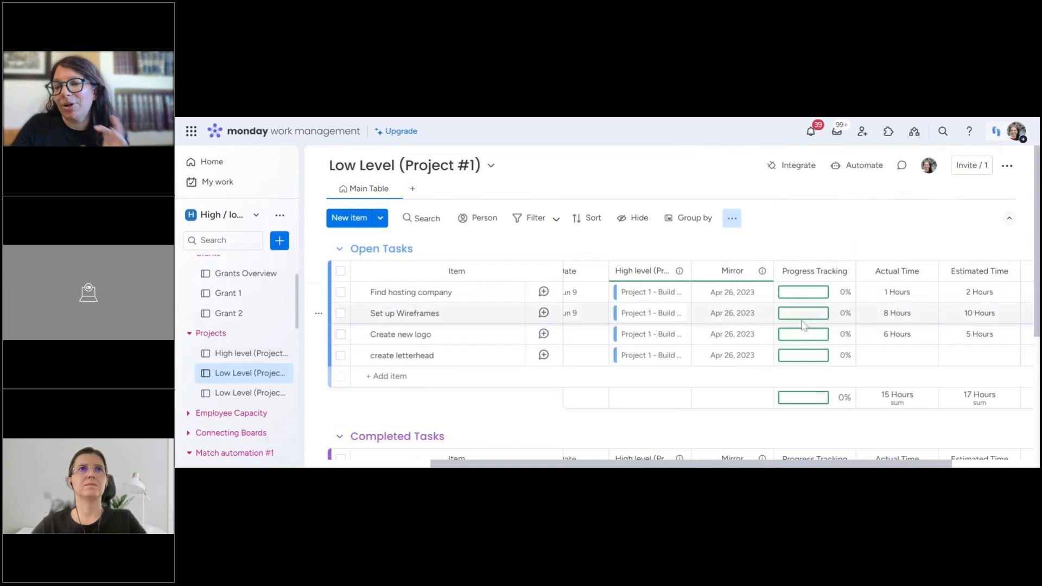
Open the High level (Projects) board and review its mirrored Status, Progress, time and Budget columns.
left_click(245, 353)
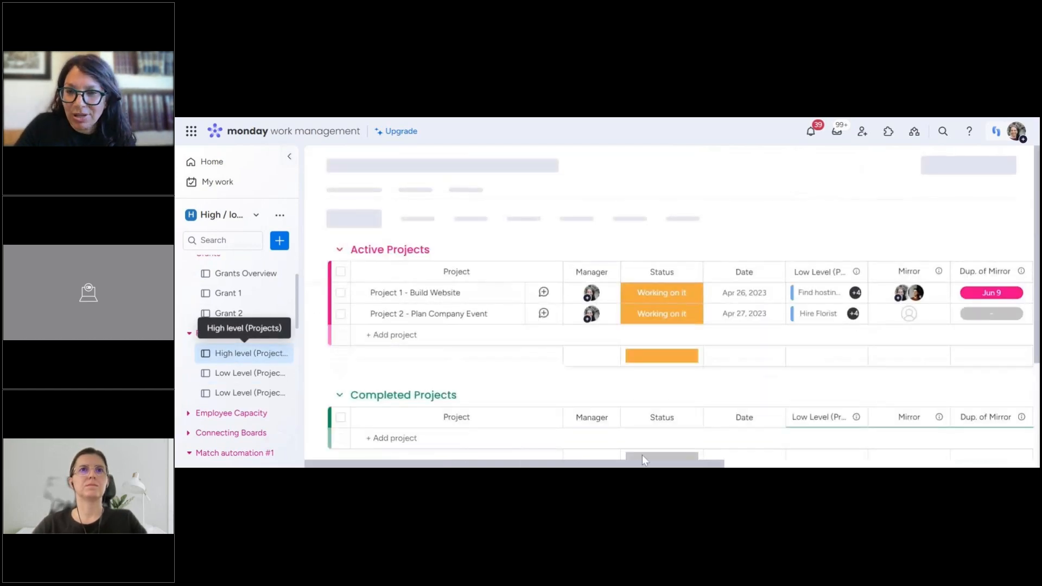
scroll(643, 455, "right", 5)
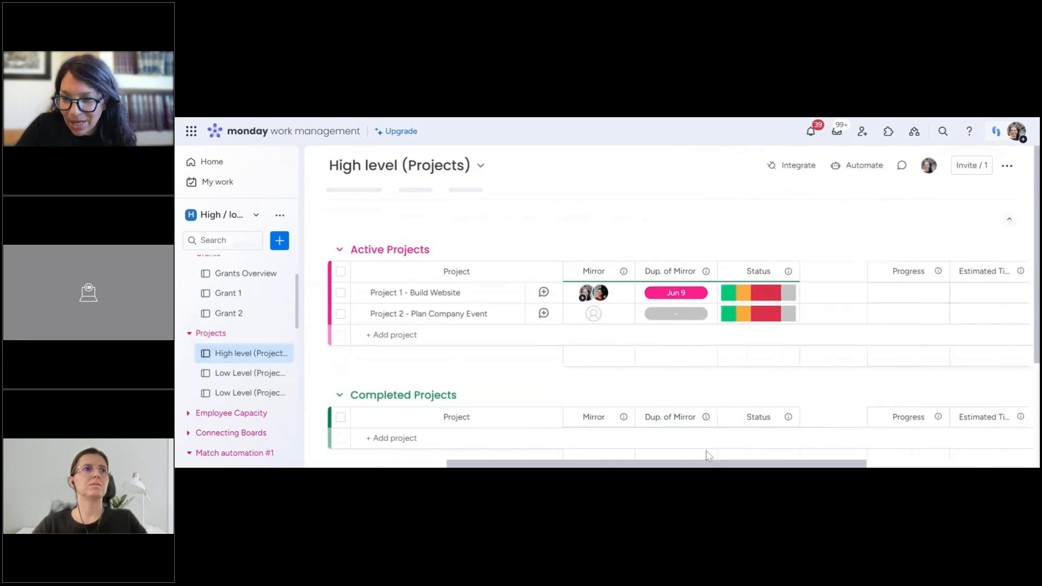
scroll(706, 450, "right", 2)
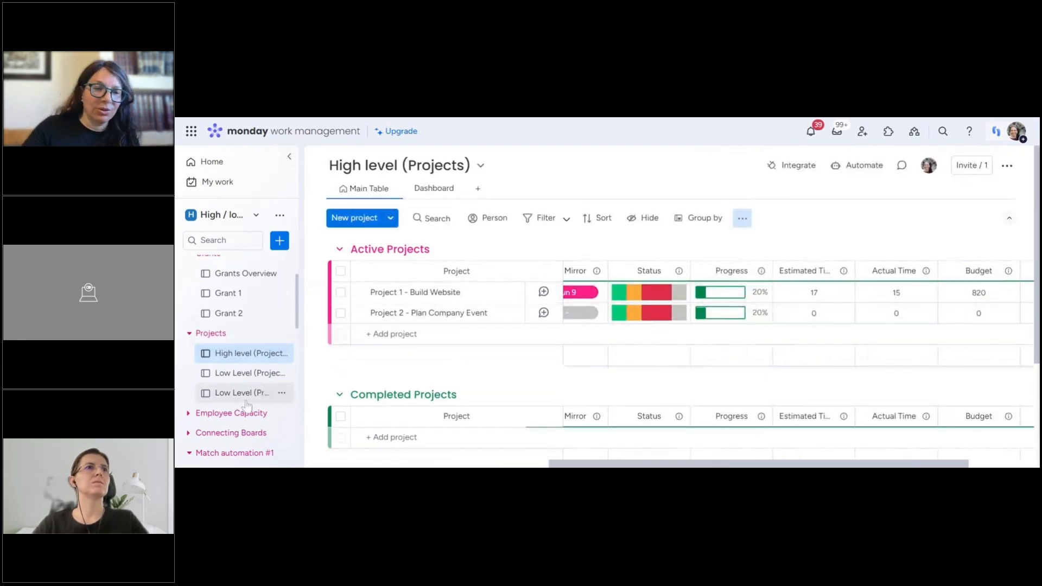
Open the hired employee's onboarding board in the Employee Onboarding folder to review its tasks.
scroll(240, 398, "down", 3)
scroll(240, 397, "down", 4)
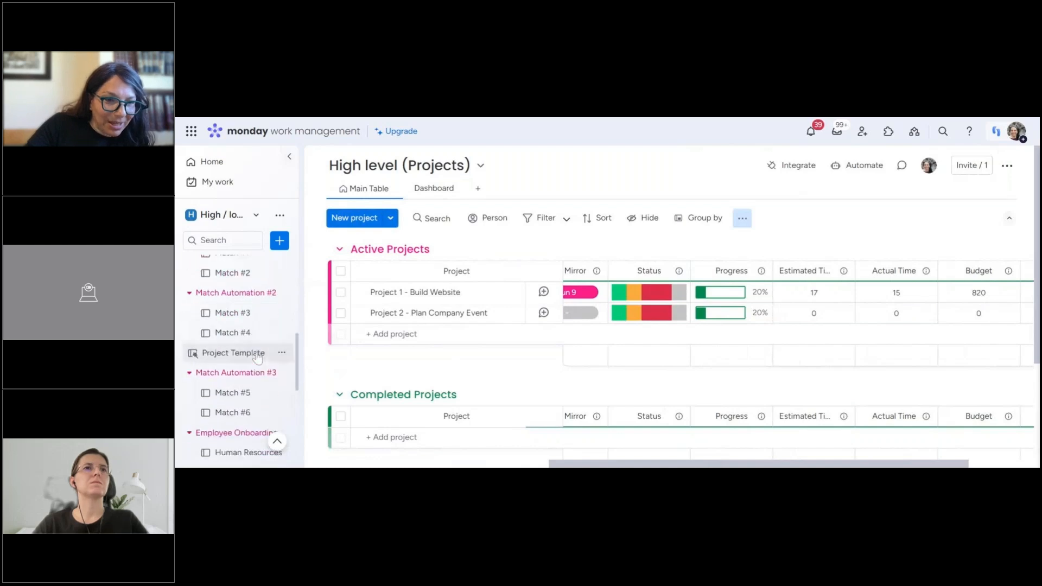
scroll(258, 359, "down", 1)
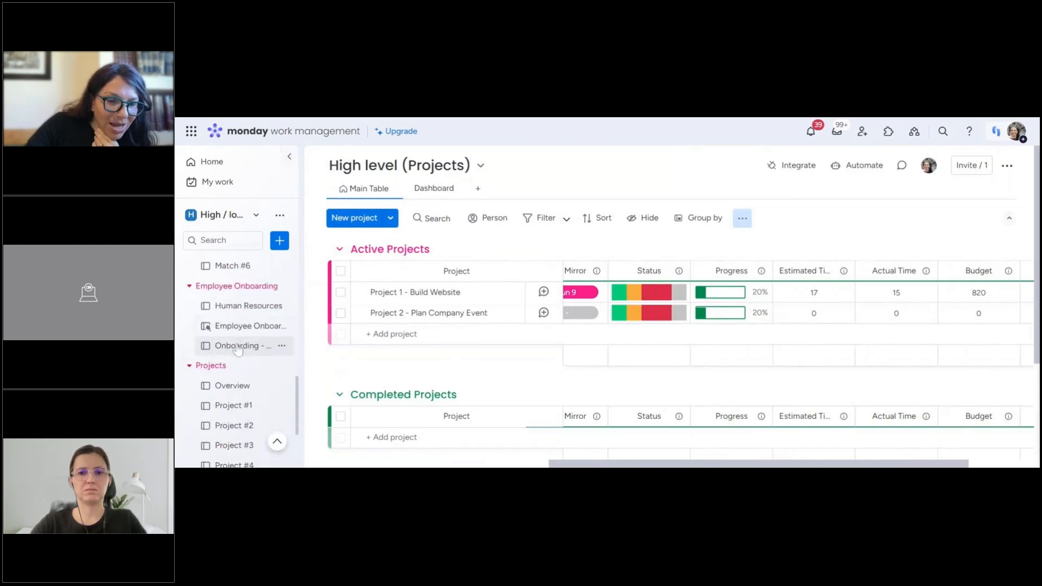
left_click(239, 345)
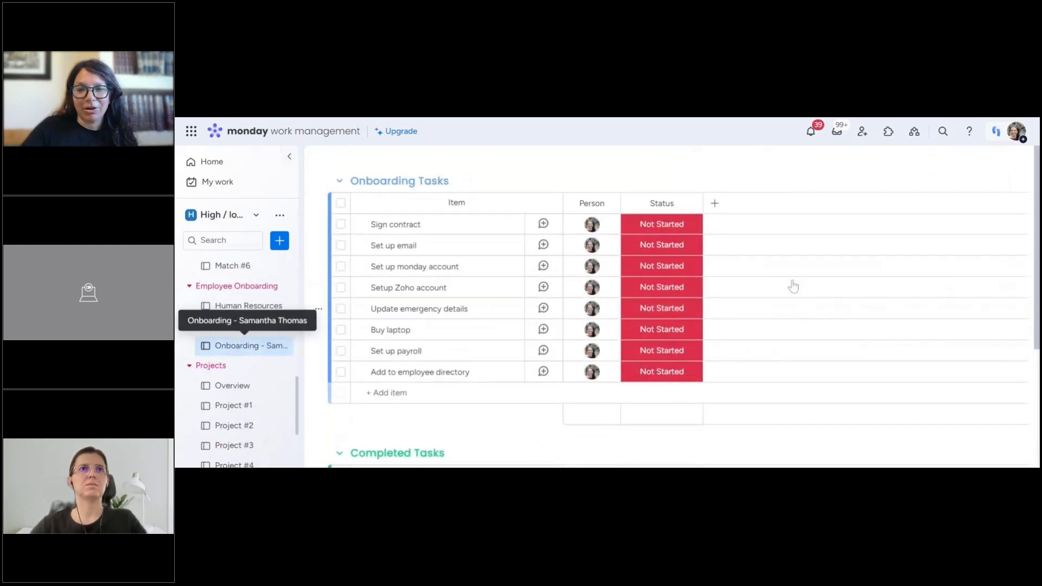
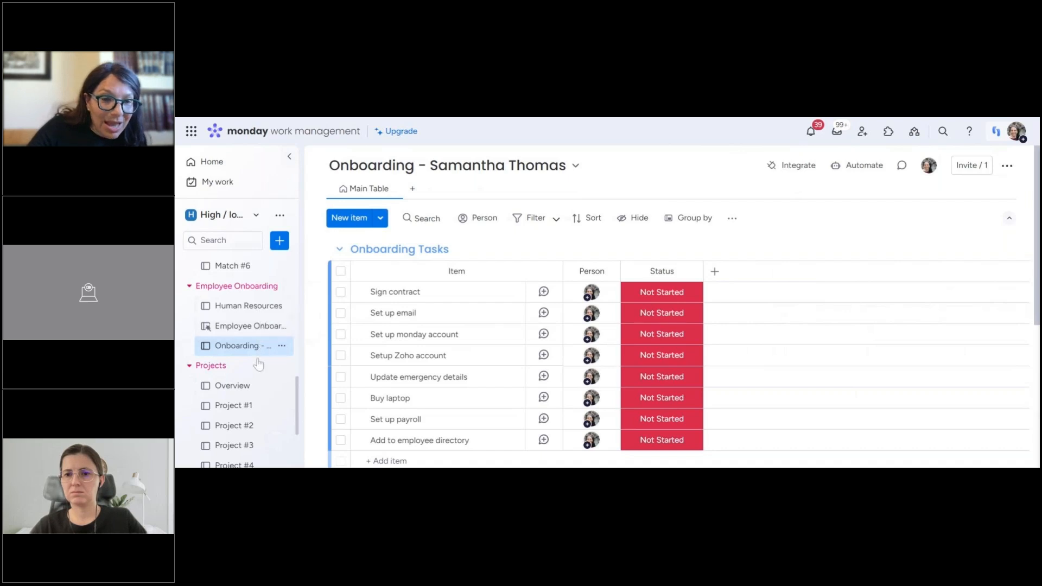
Review the mirrored progress column on the Projects Overview board and open the Project #1 board it draws from.
left_click(234, 386)
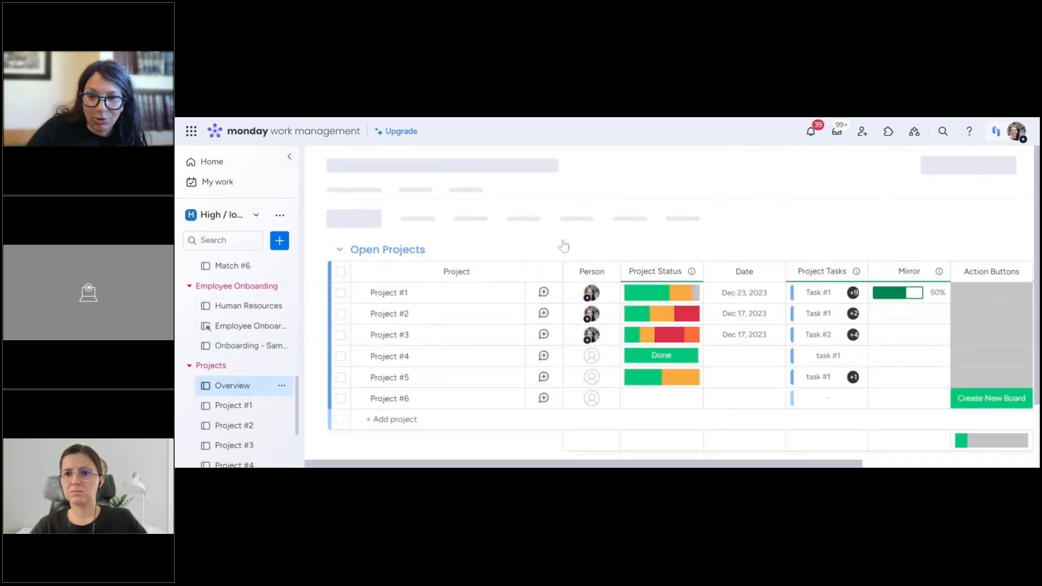
scroll(242, 309, "down", 2)
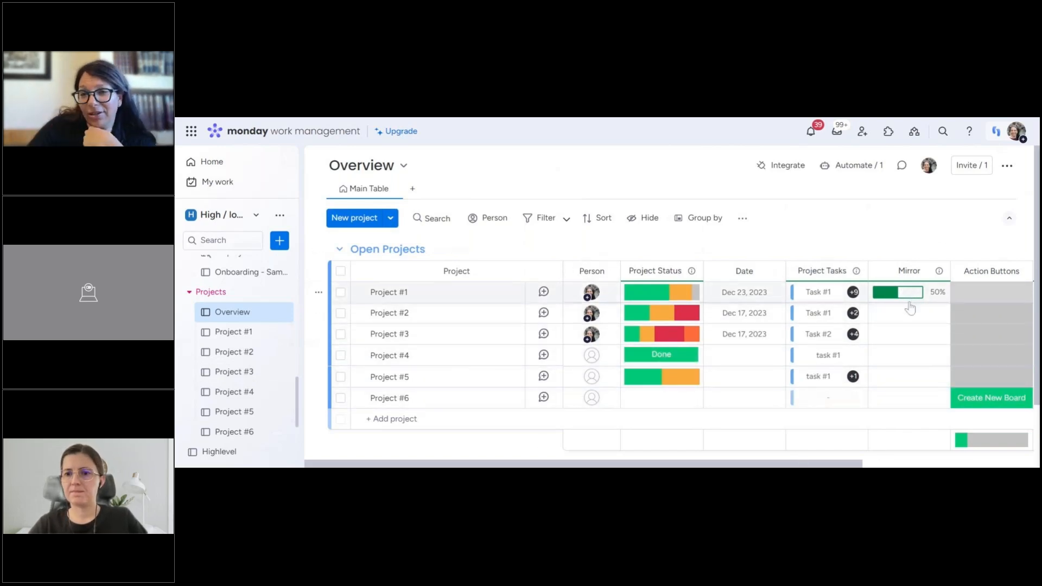
left_click(230, 336)
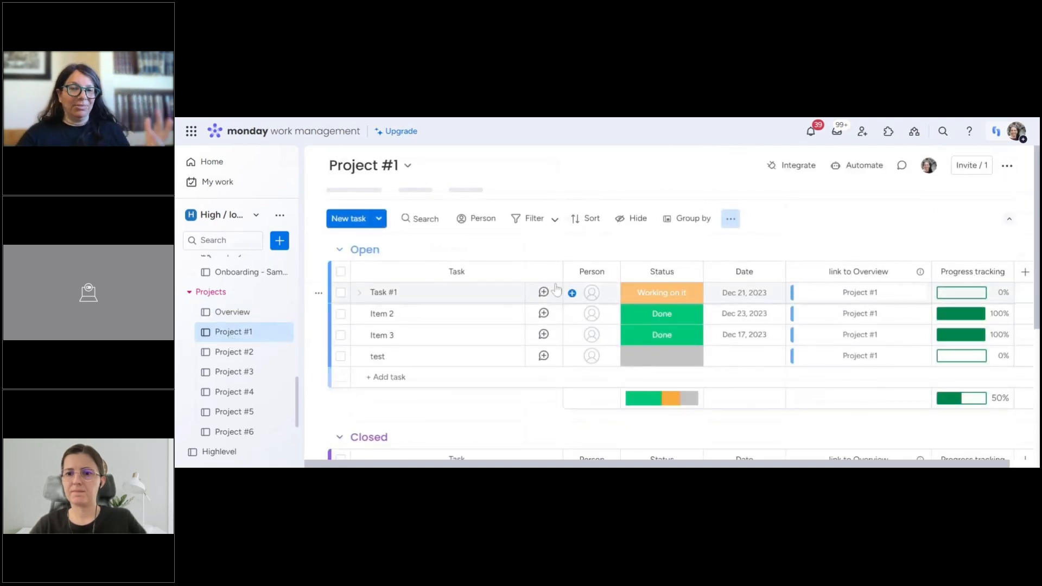
Open the pre-fill settings for new tasks on the Project #1 board and set the default Status to blank.
left_click(731, 219)
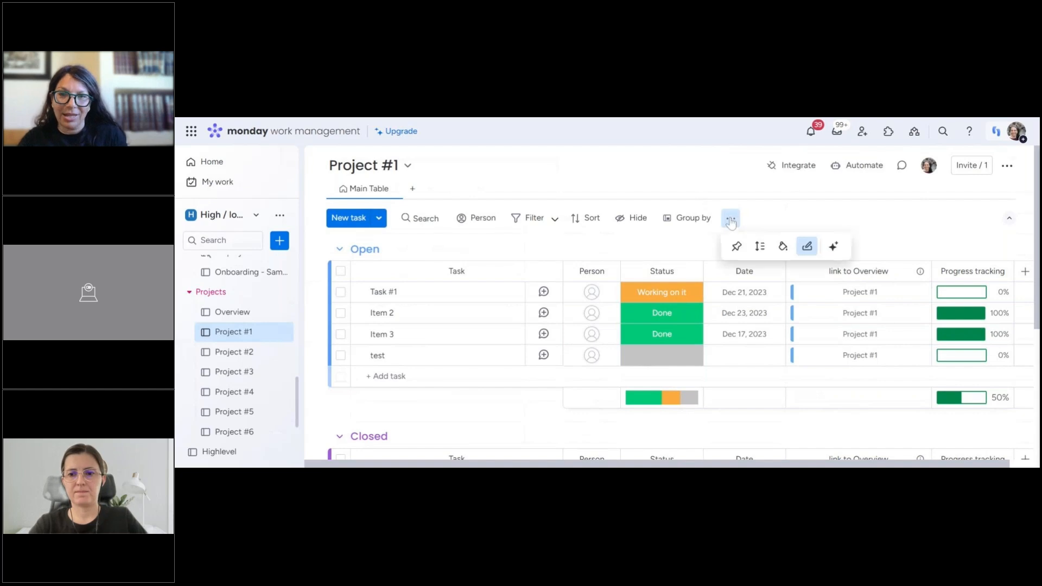
left_click(808, 246)
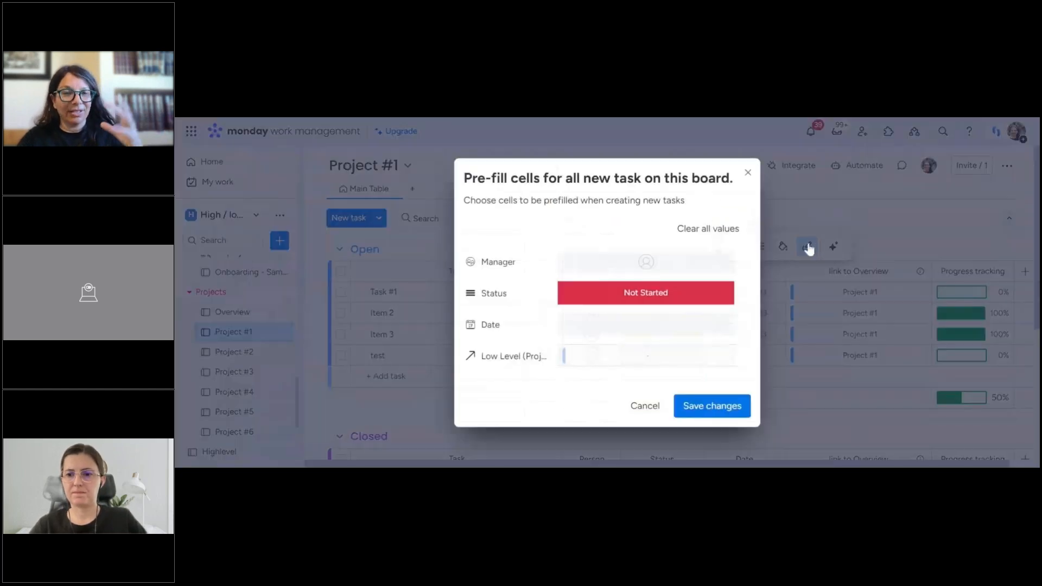
left_click(645, 295)
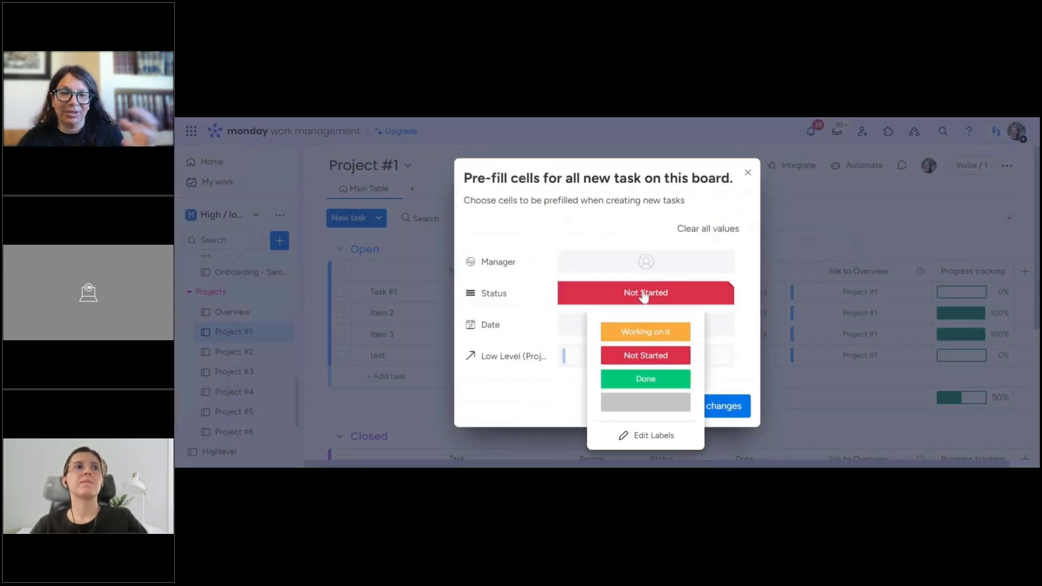
left_click(630, 402)
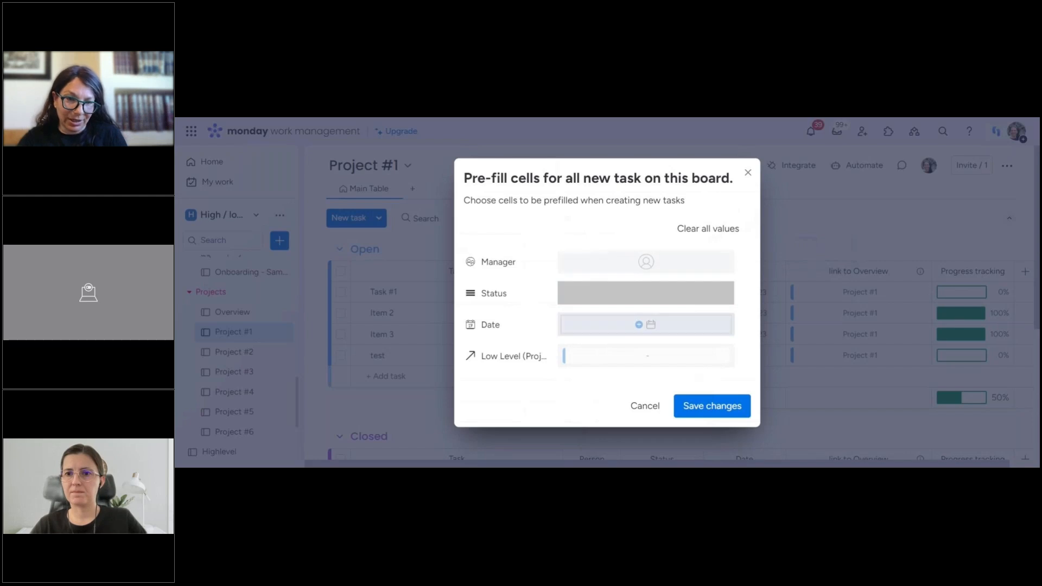
left_click(646, 356)
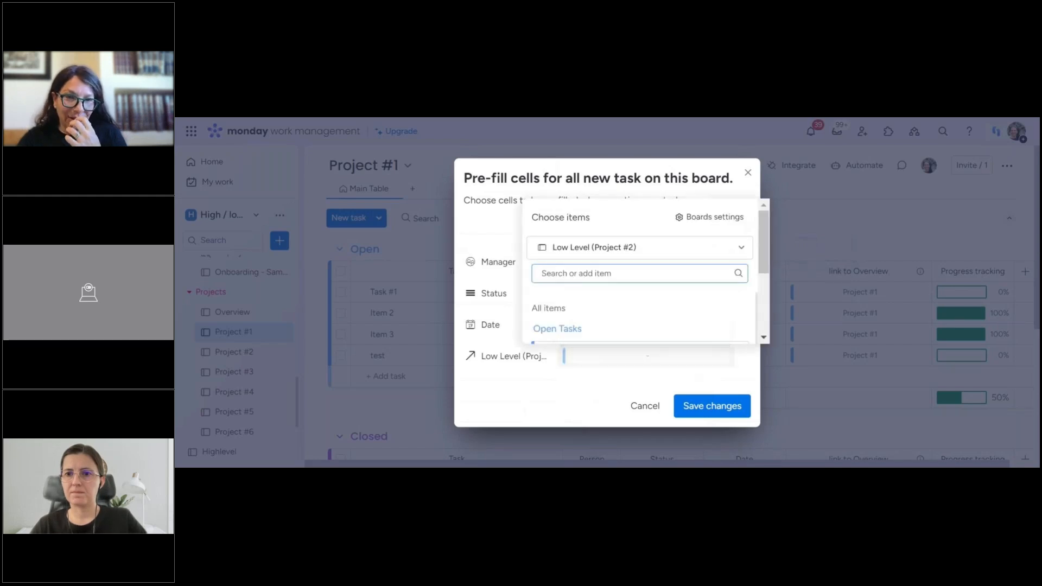
scroll(614, 264, "down", 2)
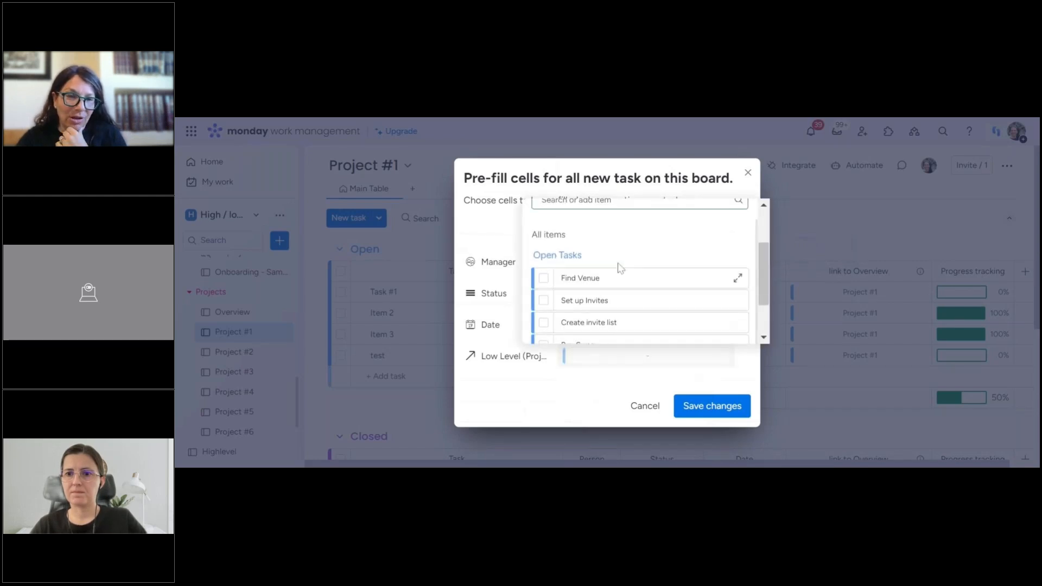
scroll(619, 263, "up", 2)
left_click(634, 248)
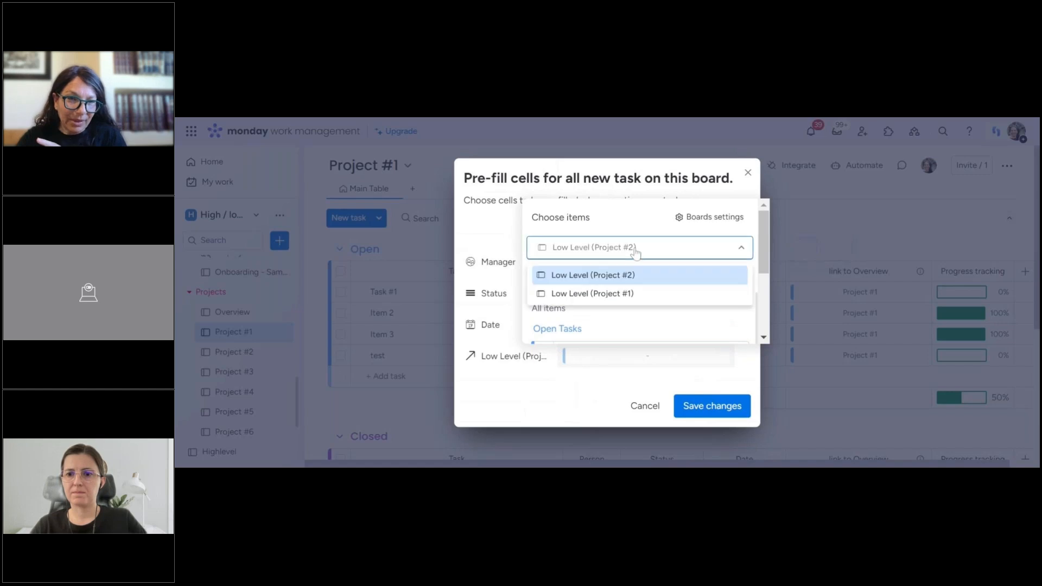
left_click(618, 295)
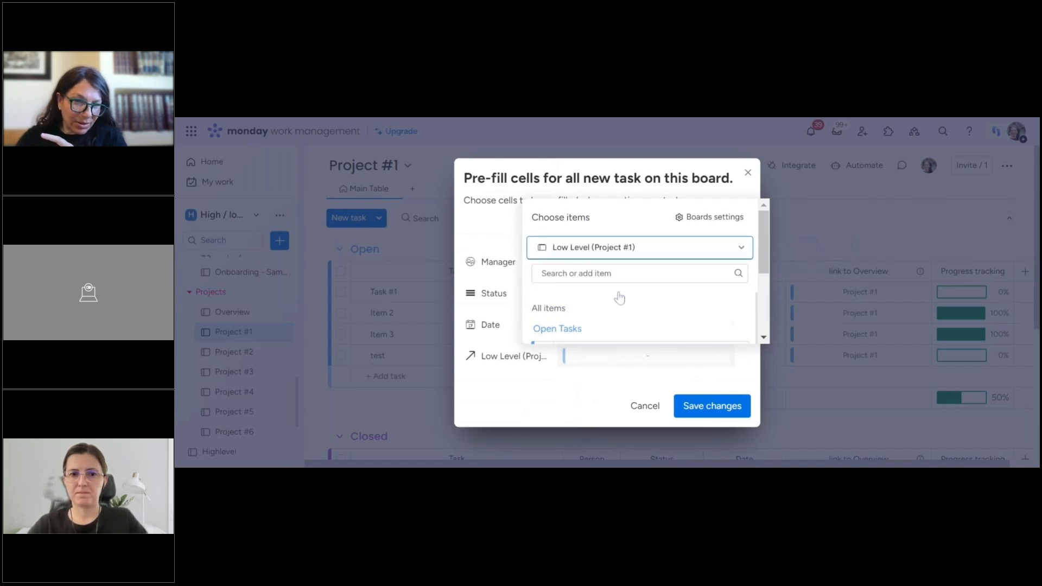
left_click(513, 254)
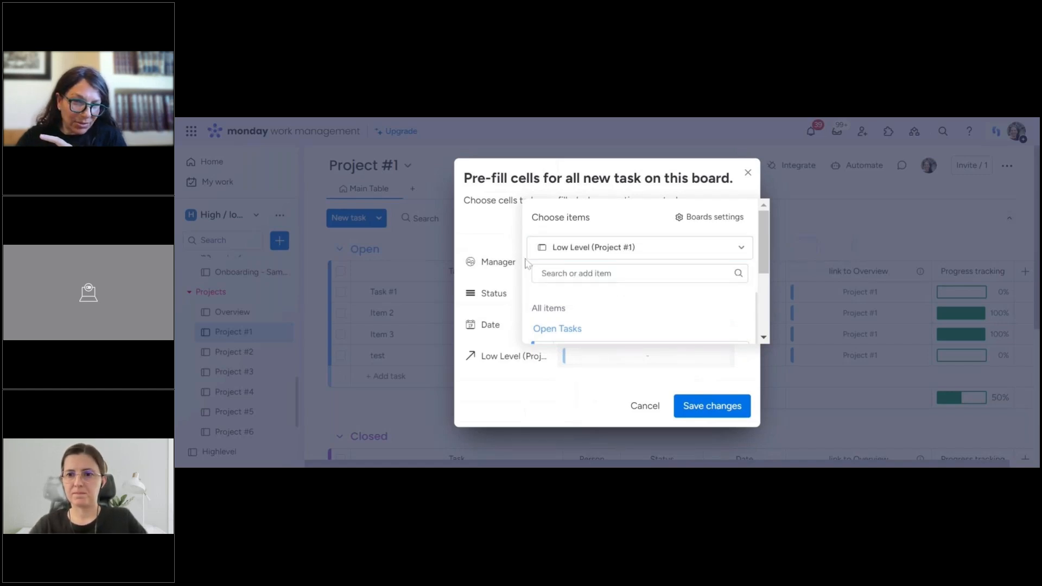
left_click(567, 356)
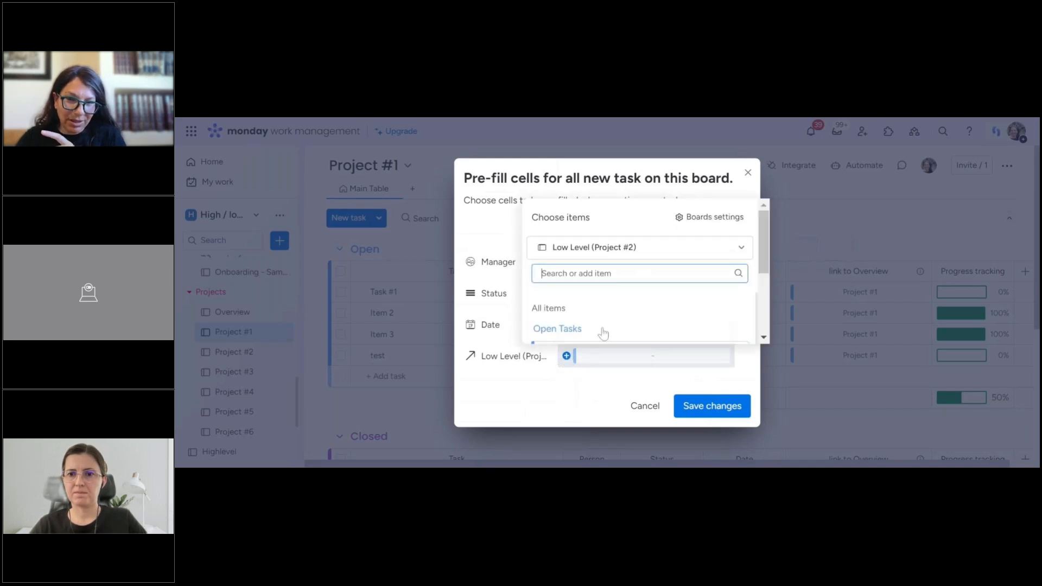
left_click(646, 254)
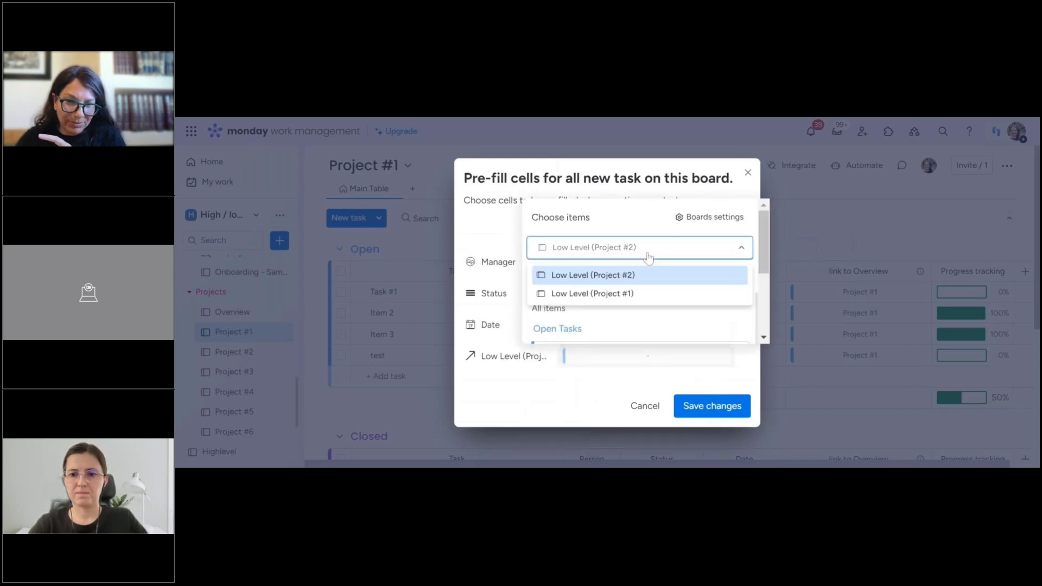
left_click(600, 293)
scroll(608, 290, "down", 1)
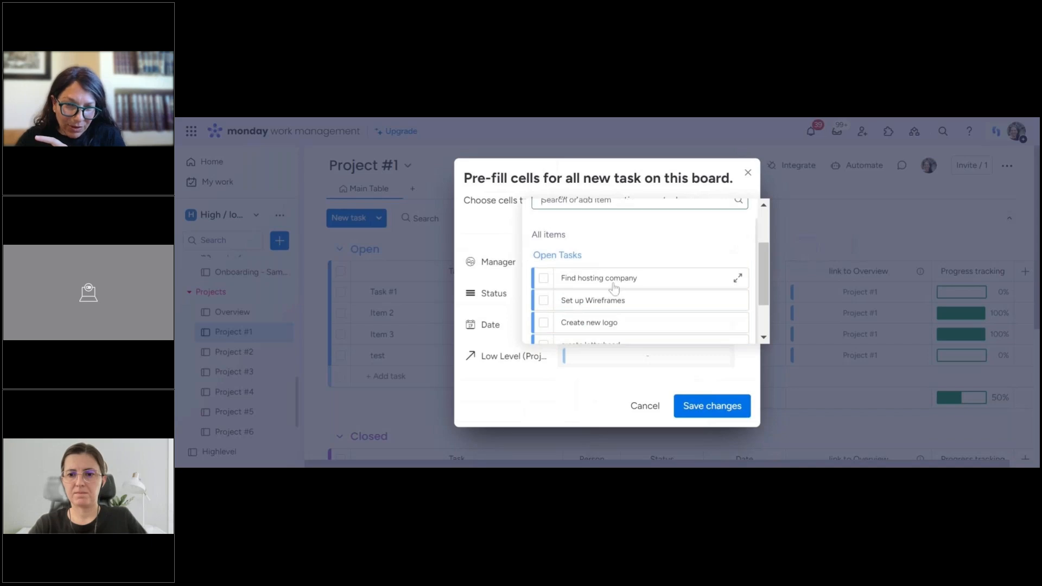
left_click(826, 190)
left_click(825, 190)
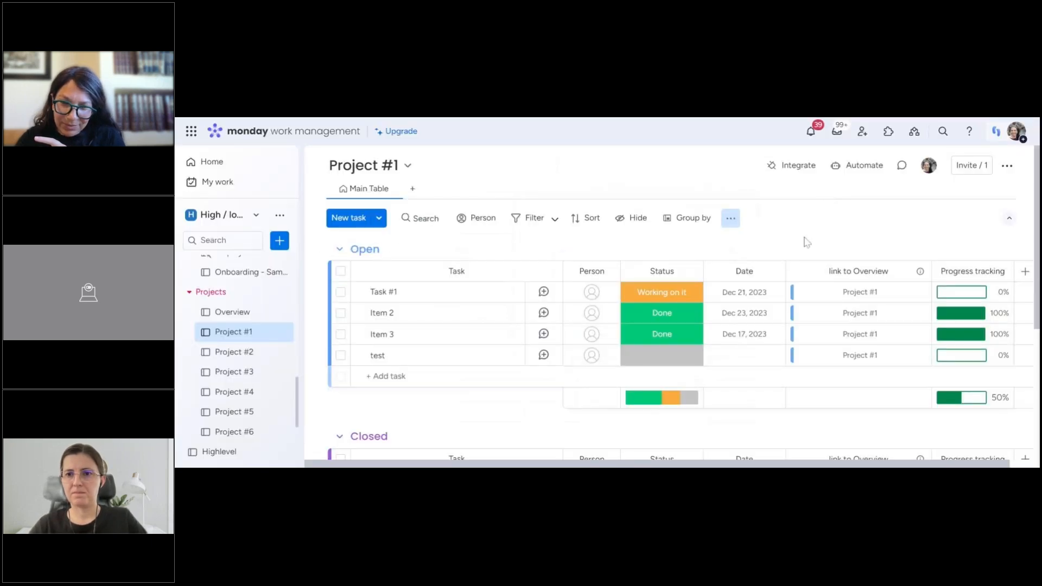
Reopen the pre-fill settings for new tasks, set the link to Overview value to Project #1 and save the changes.
left_click(905, 274)
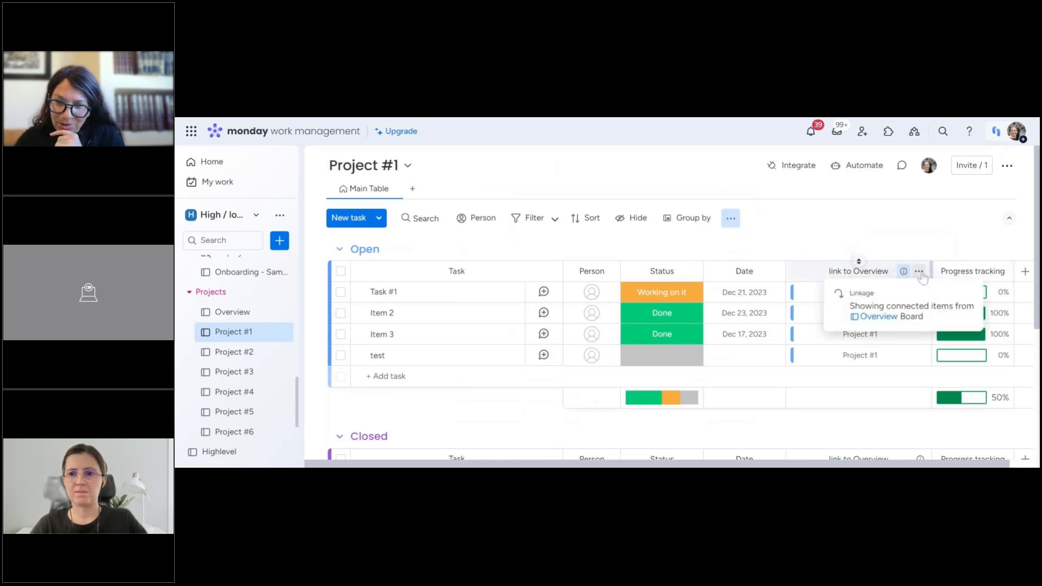
left_click(731, 219)
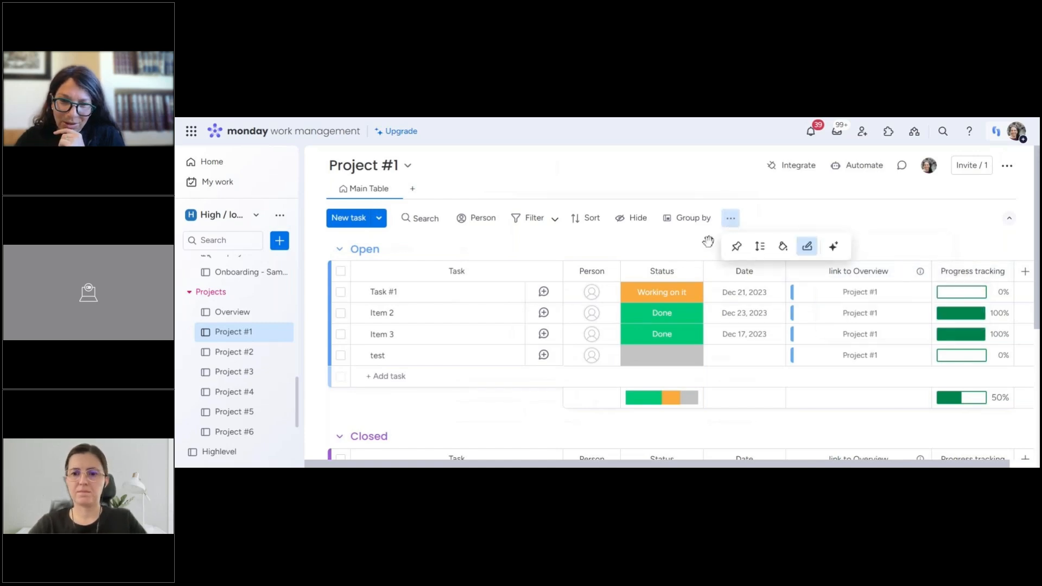
left_click(808, 248)
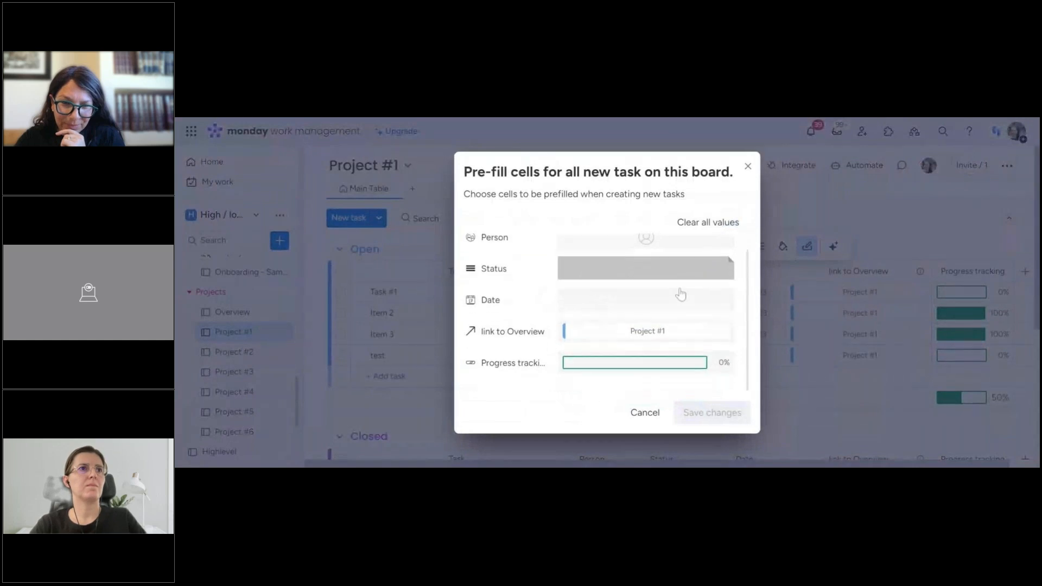
left_click(726, 333)
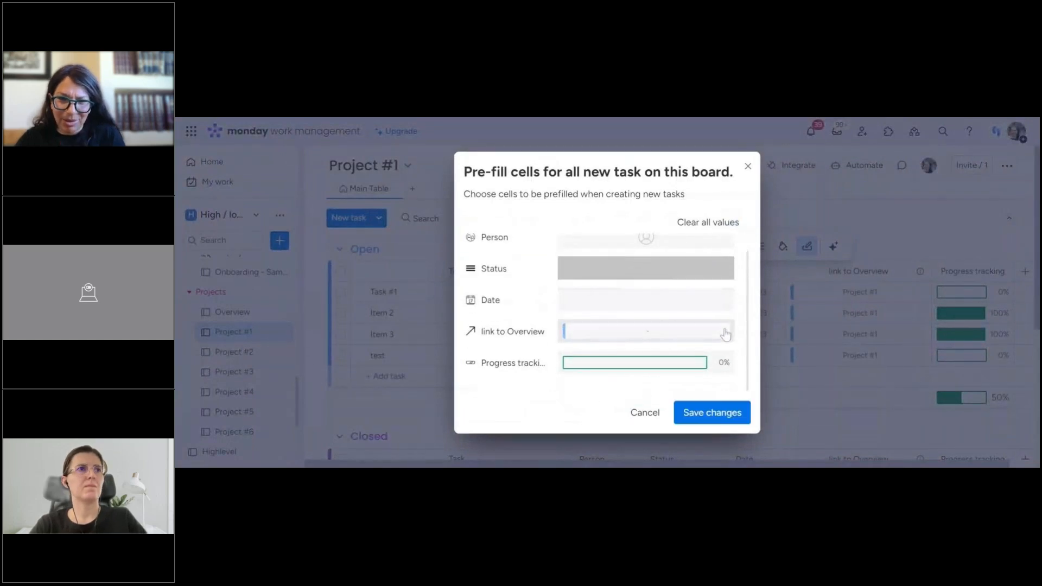
left_click(568, 333)
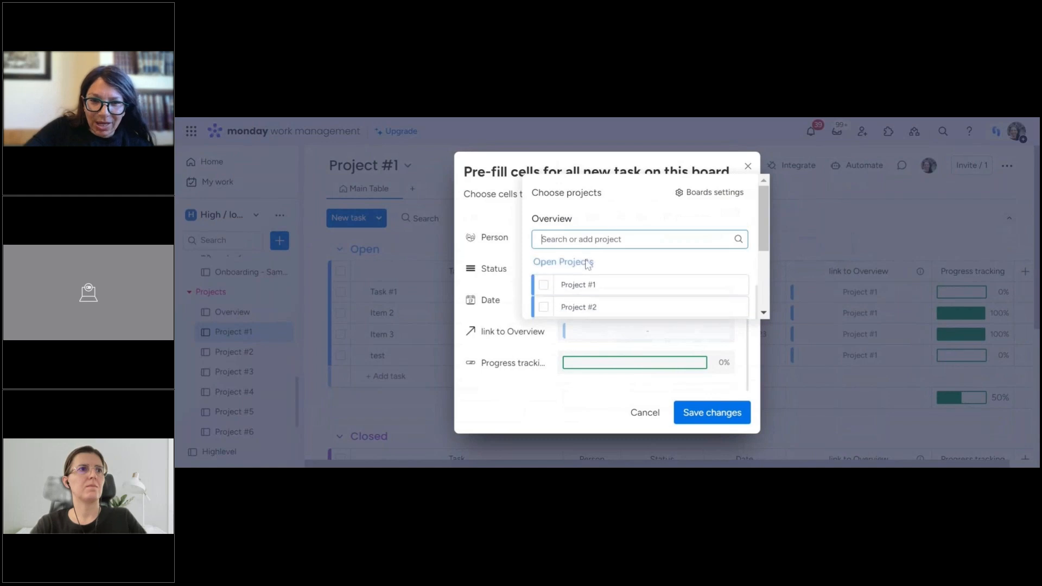
left_click(543, 285)
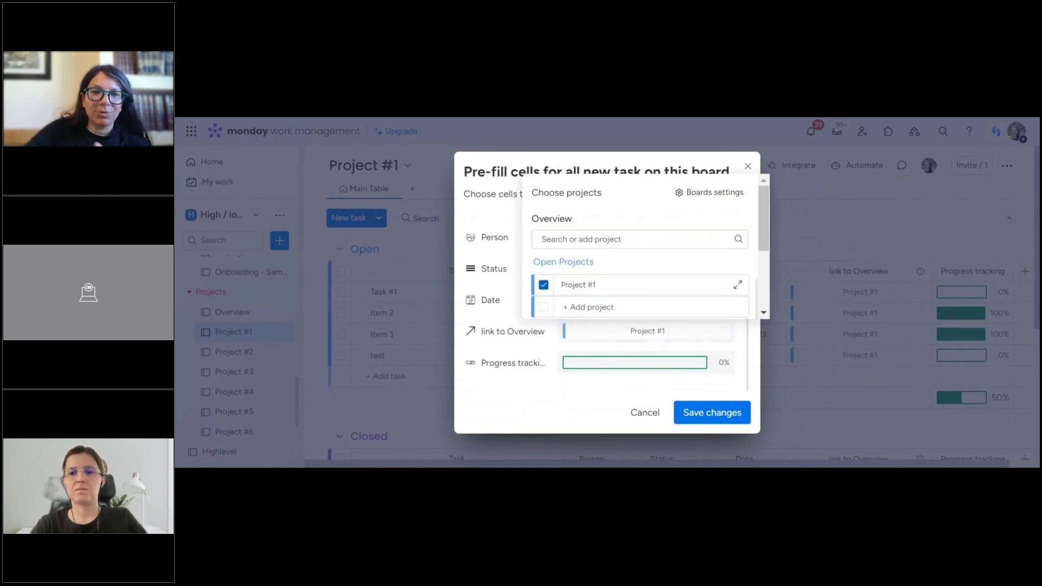
left_click(728, 418)
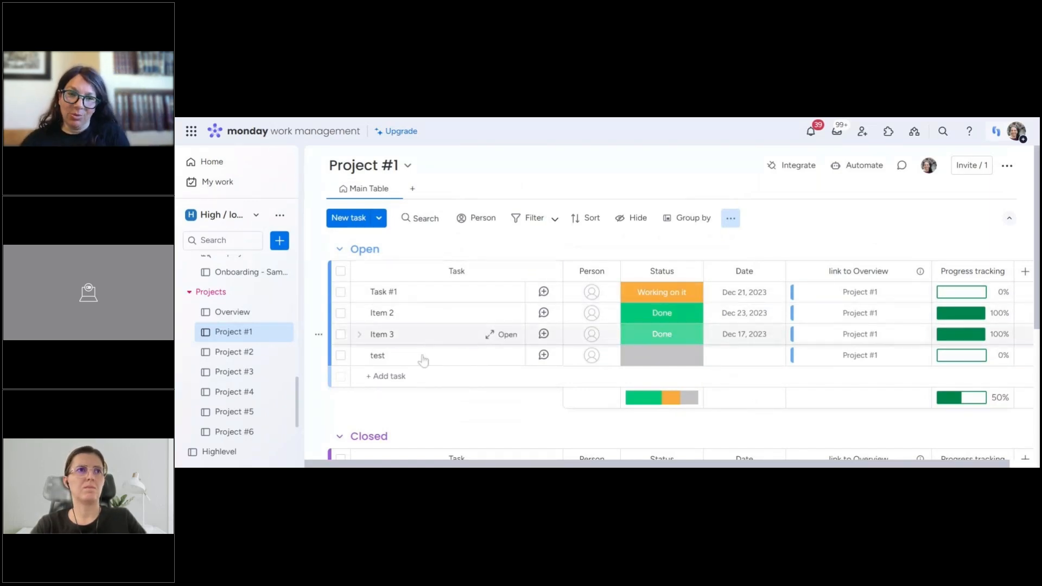
Add a task named "test 2" to the Open group and check Project #1's mirrored progress on the Overview board.
left_click(391, 376)
type("test 2")
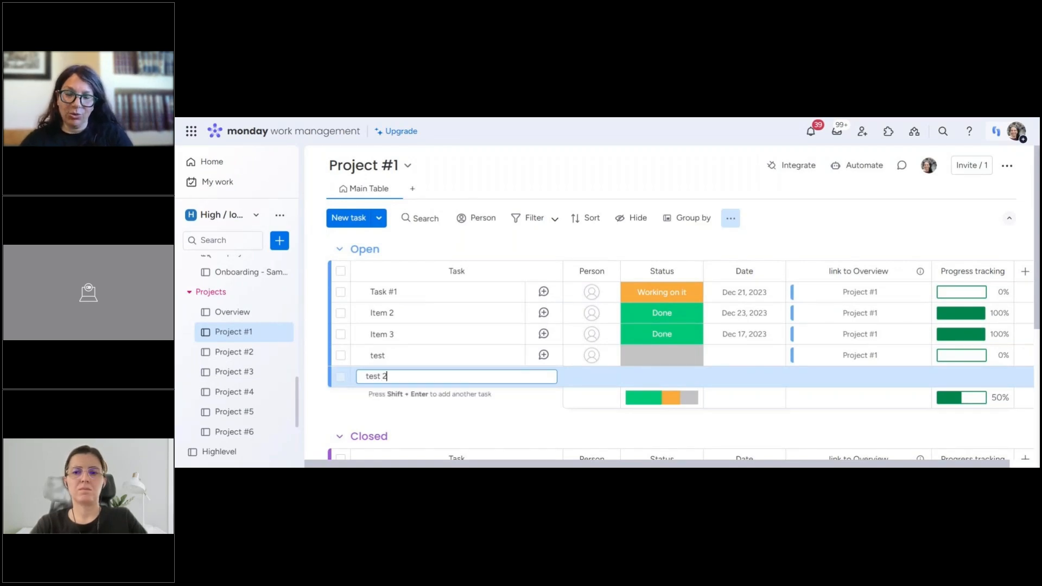
key("Return")
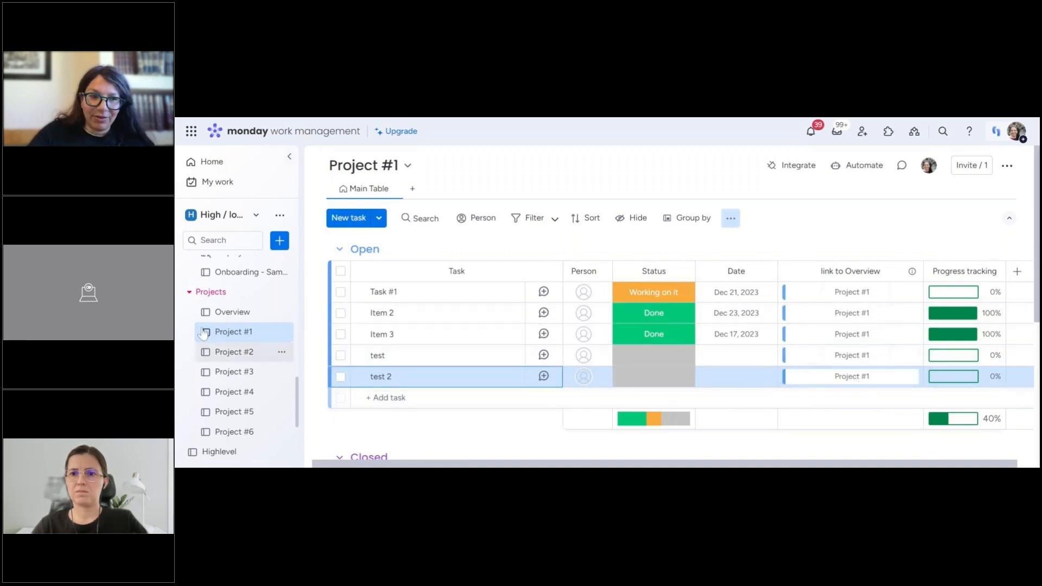
left_click(228, 313)
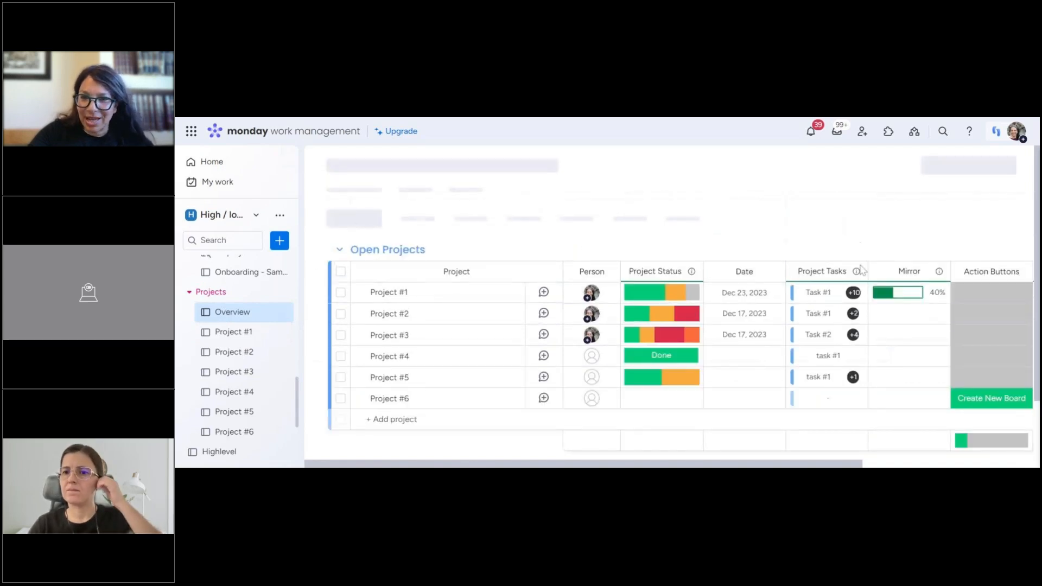
mouse_move(857, 297)
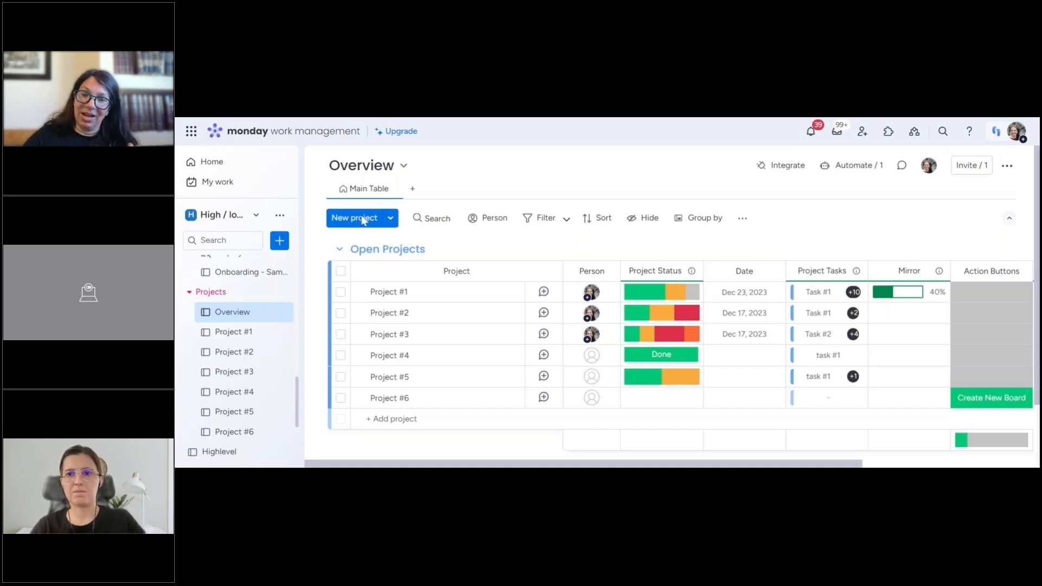
Compare the Match #1 and Match #2 boards in the Match automation #1 folder and view the Client labels for Create SOP document.
scroll(250, 336, "down", 2)
scroll(250, 337, "up", 6)
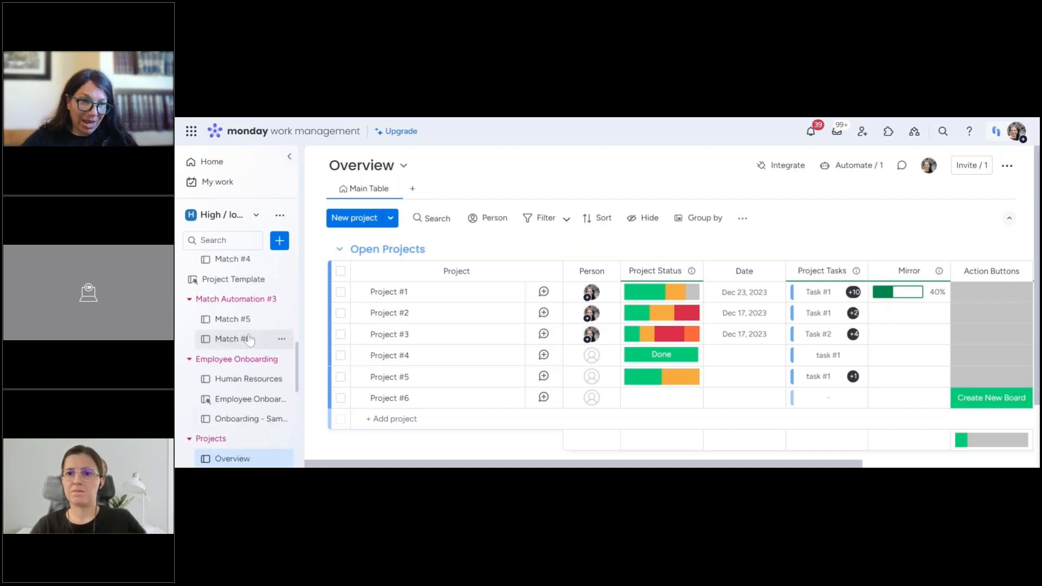
scroll(250, 336, "up", 3)
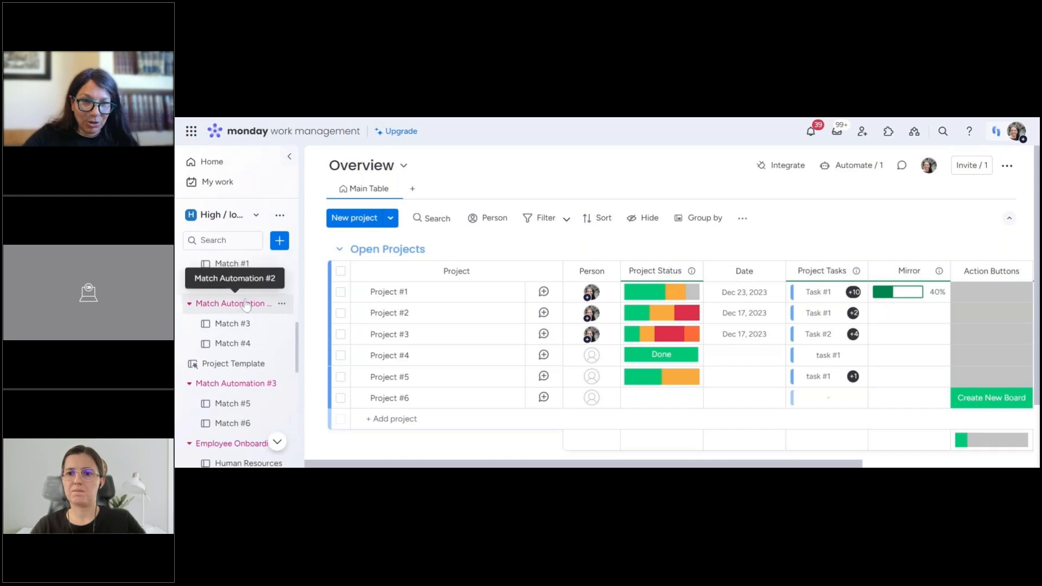
scroll(247, 306, "up", 3)
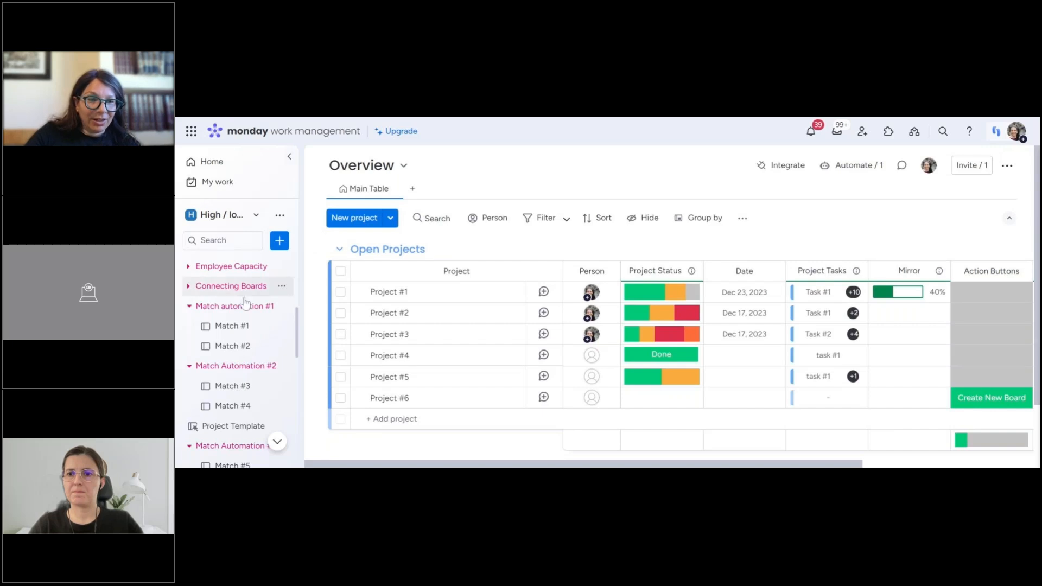
left_click(232, 327)
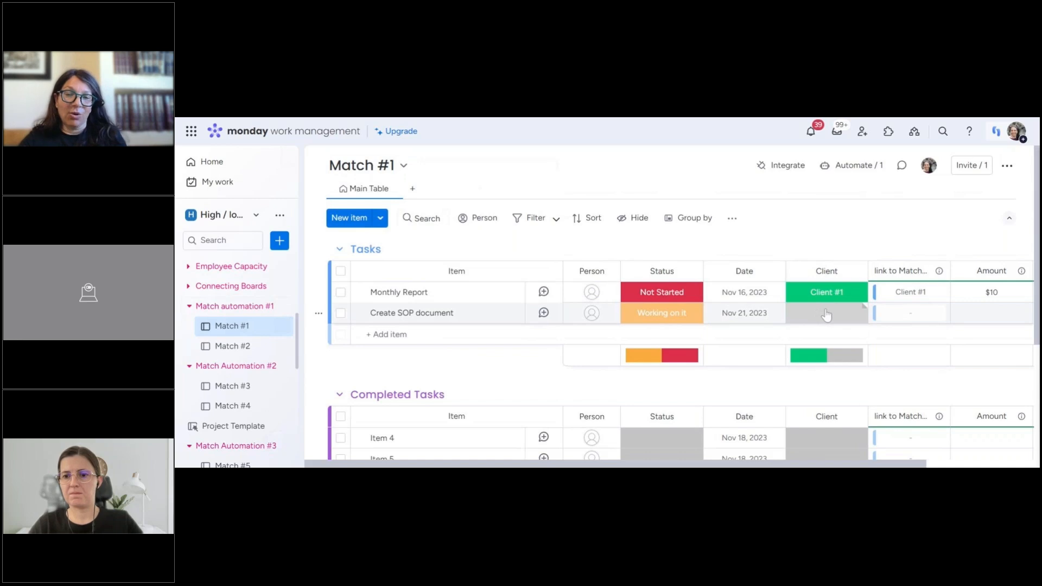
left_click(258, 353)
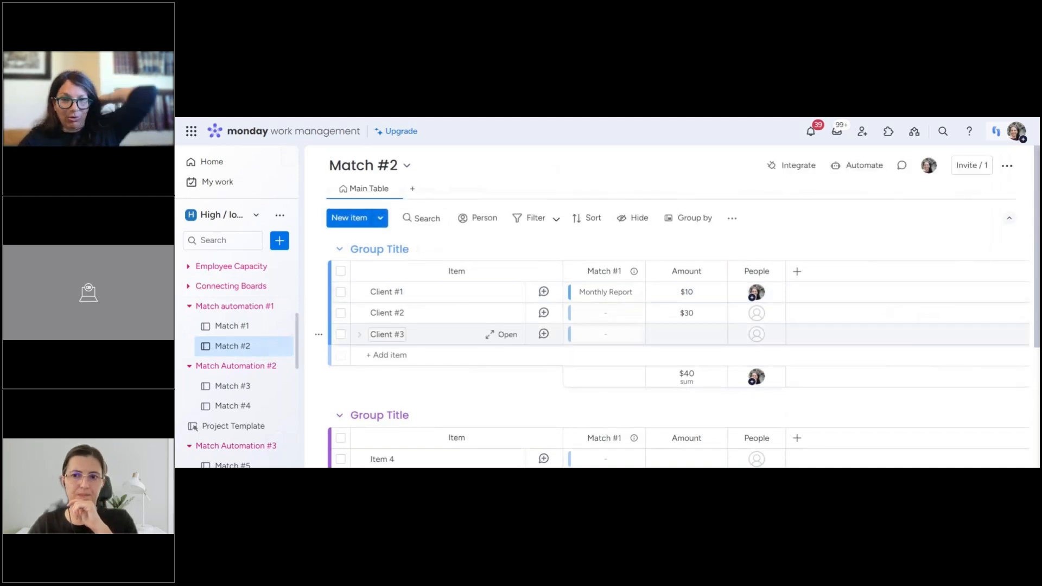
left_click(244, 329)
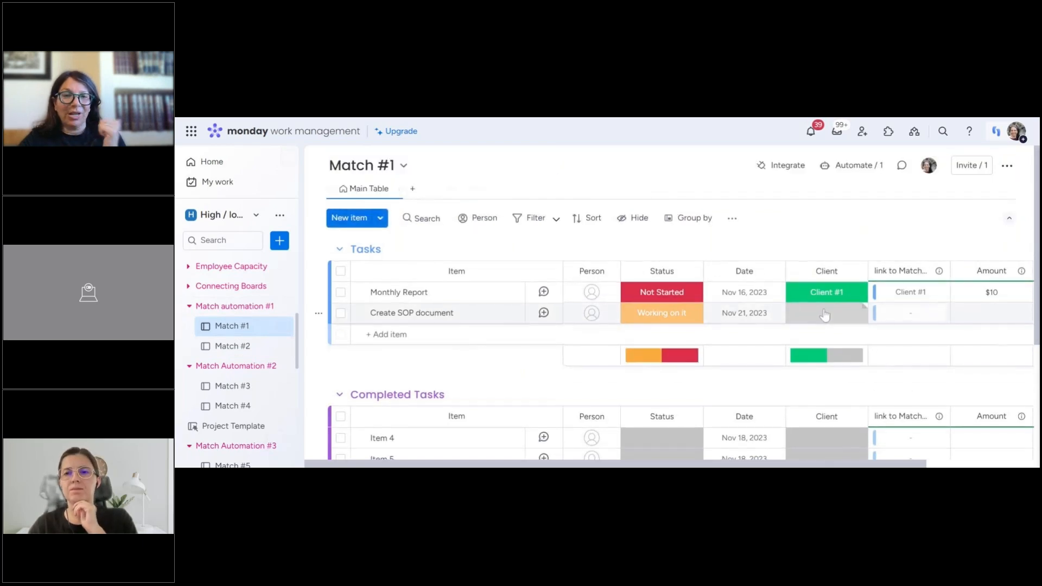
left_click(825, 316)
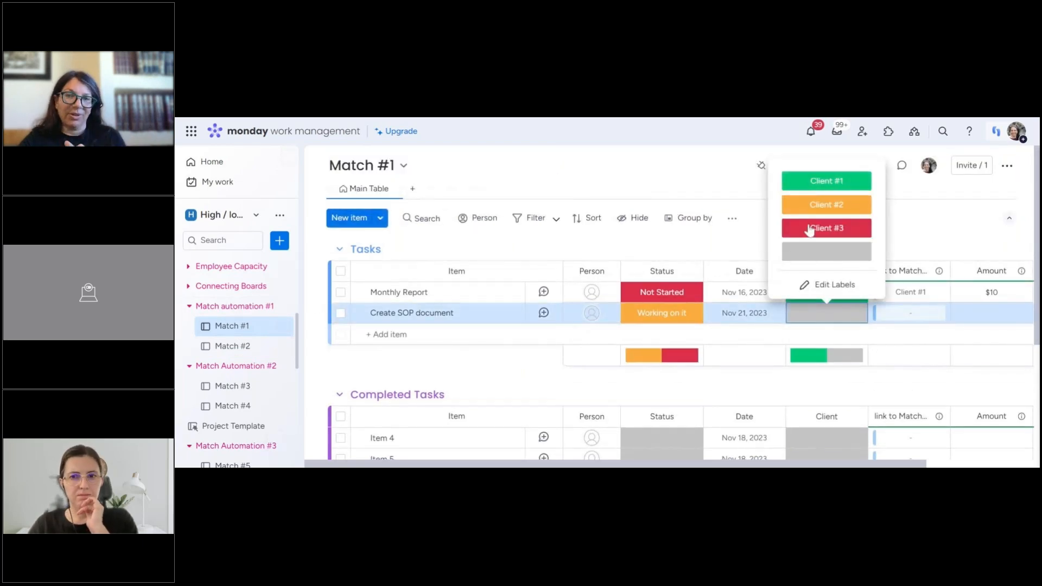
left_click(844, 320)
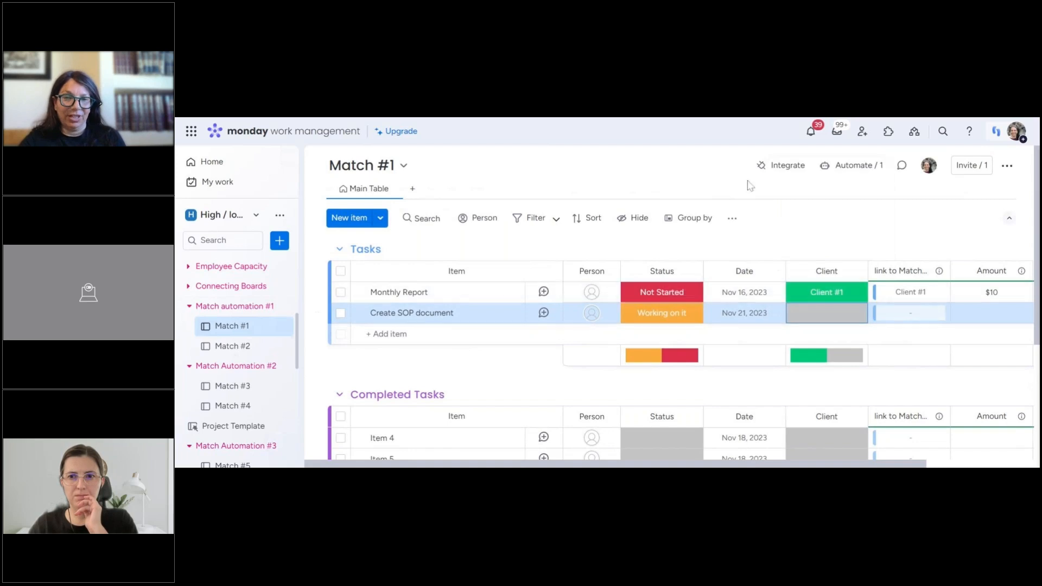
Open the board automations of Match #1 and search them for "match".
left_click(858, 165)
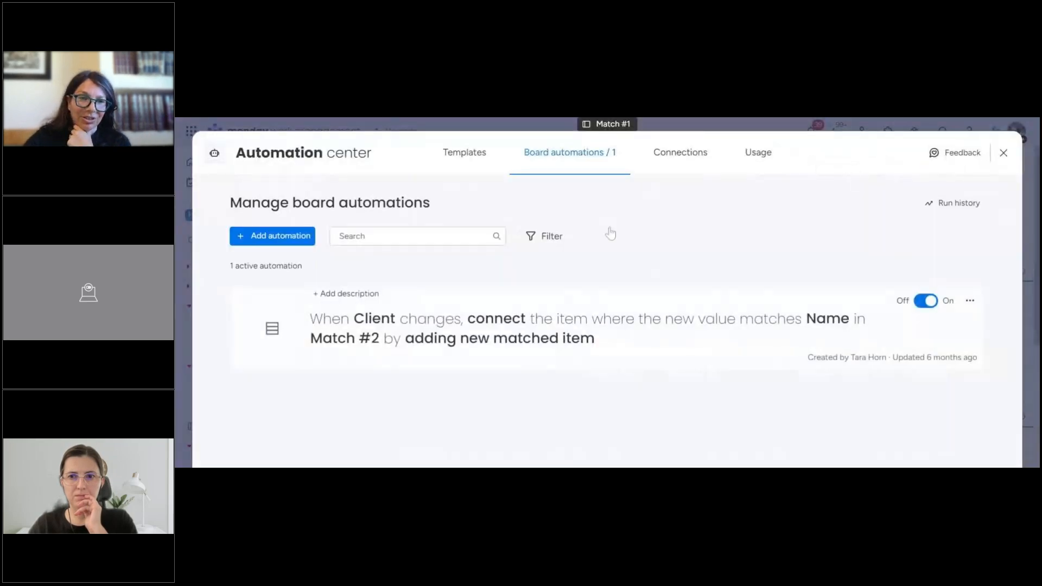
left_click(375, 243)
type("match")
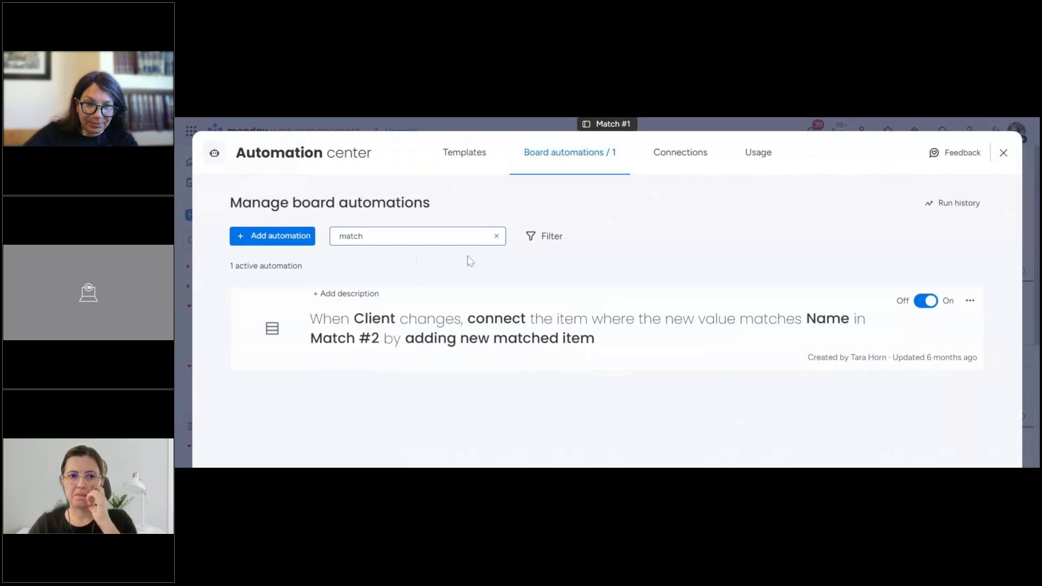
left_click(575, 266)
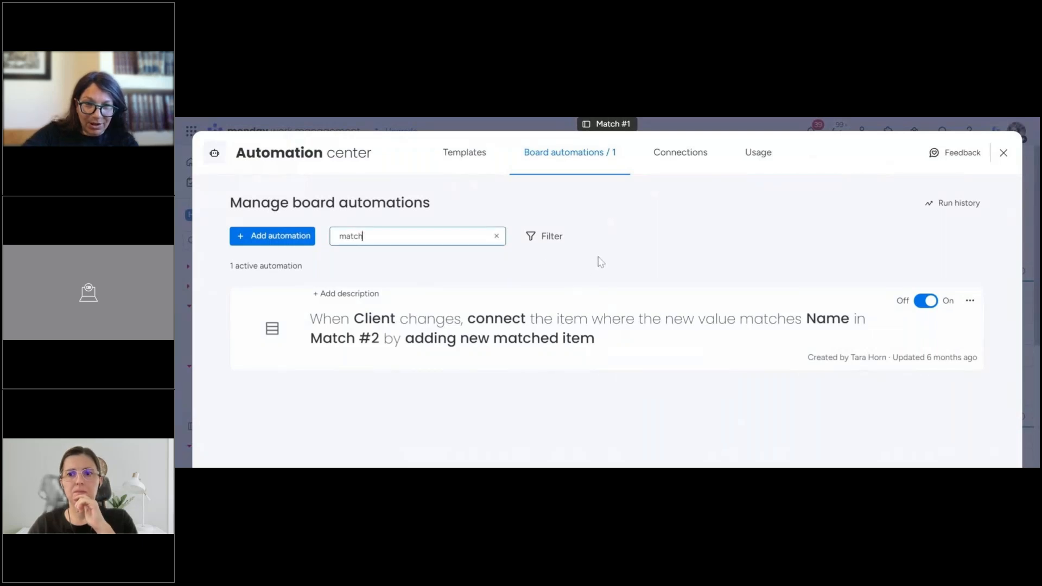
Search the automation templates for "match" and review the Status change templates that connect items between boards.
left_click(466, 154)
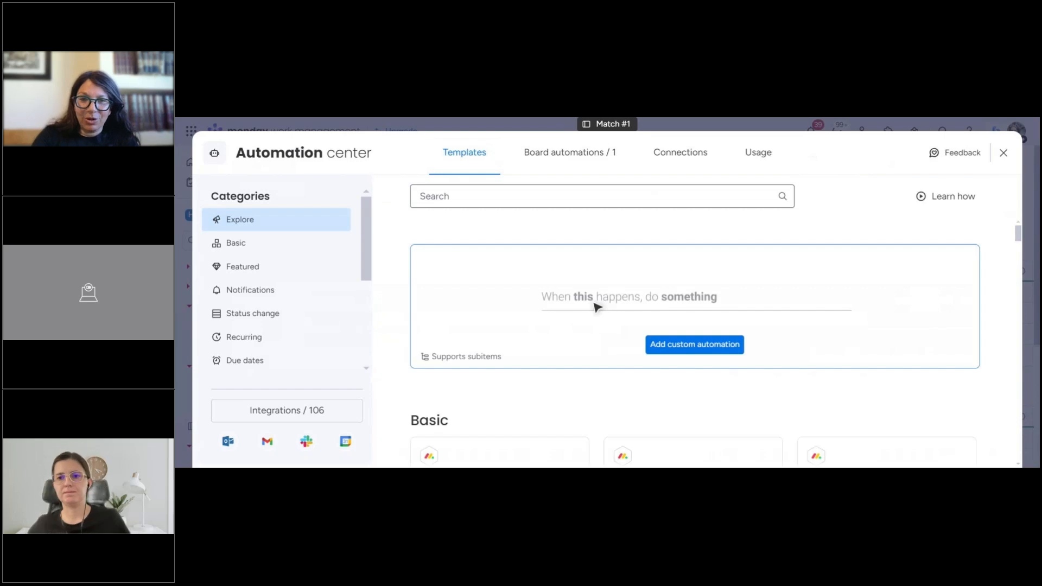
type("match")
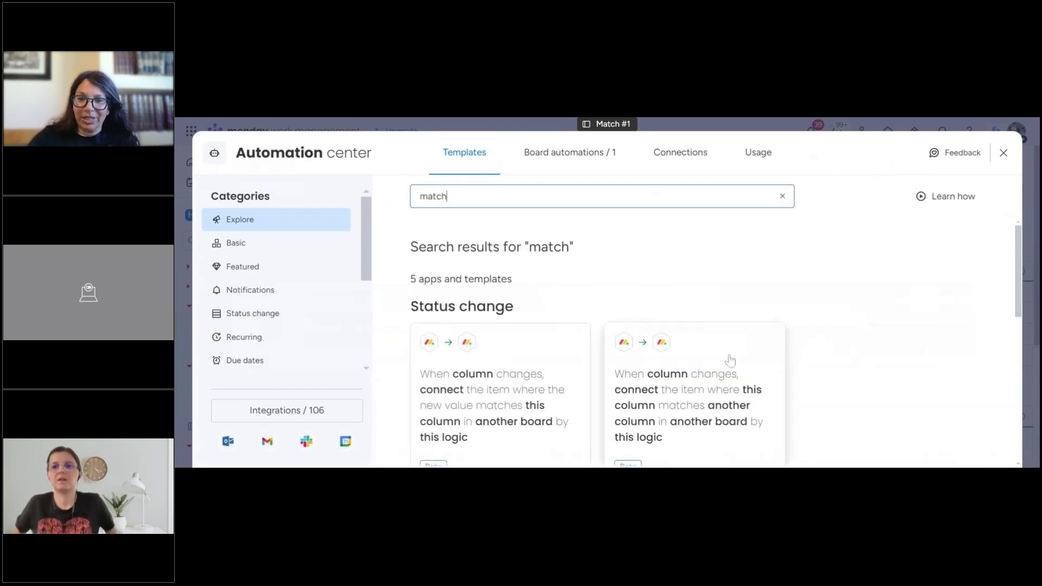
scroll(730, 359, "down", 3)
scroll(530, 320, "up", 3)
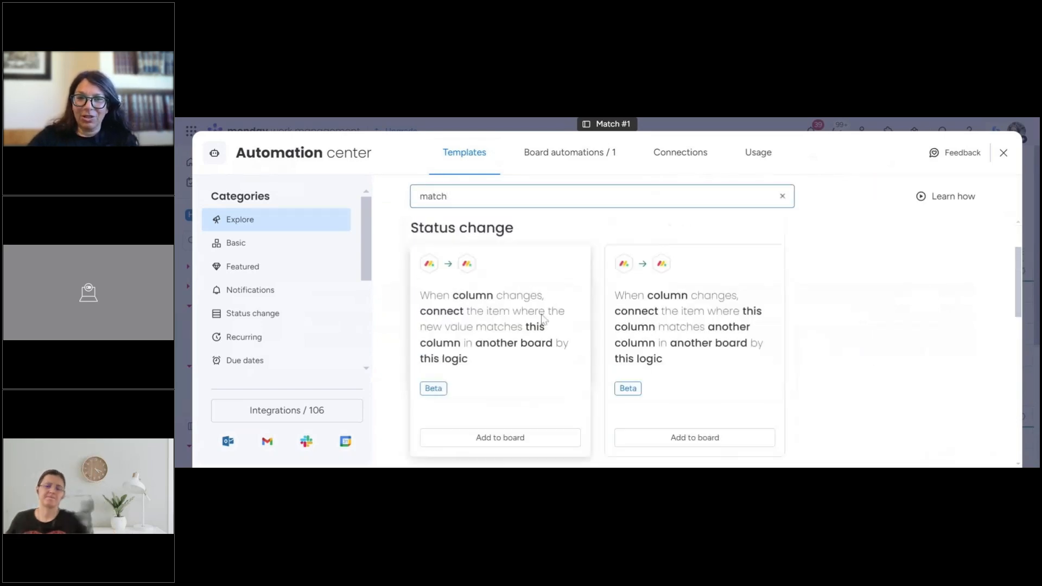
scroll(546, 373, "down", 5)
scroll(545, 373, "up", 6)
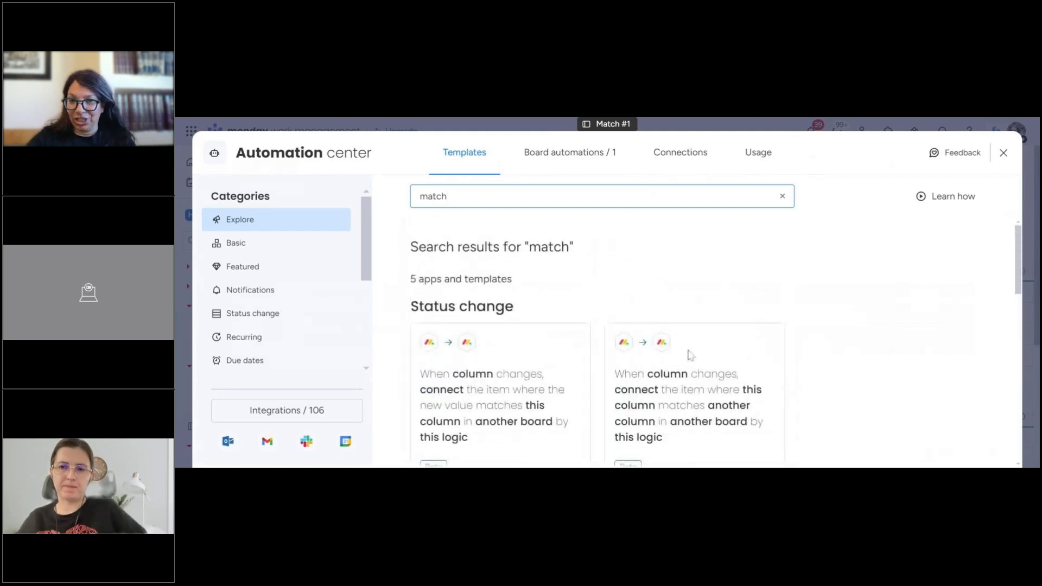
Review the "match" automation templates down to the Item creation category and leave the automation center.
scroll(689, 355, "down", 5)
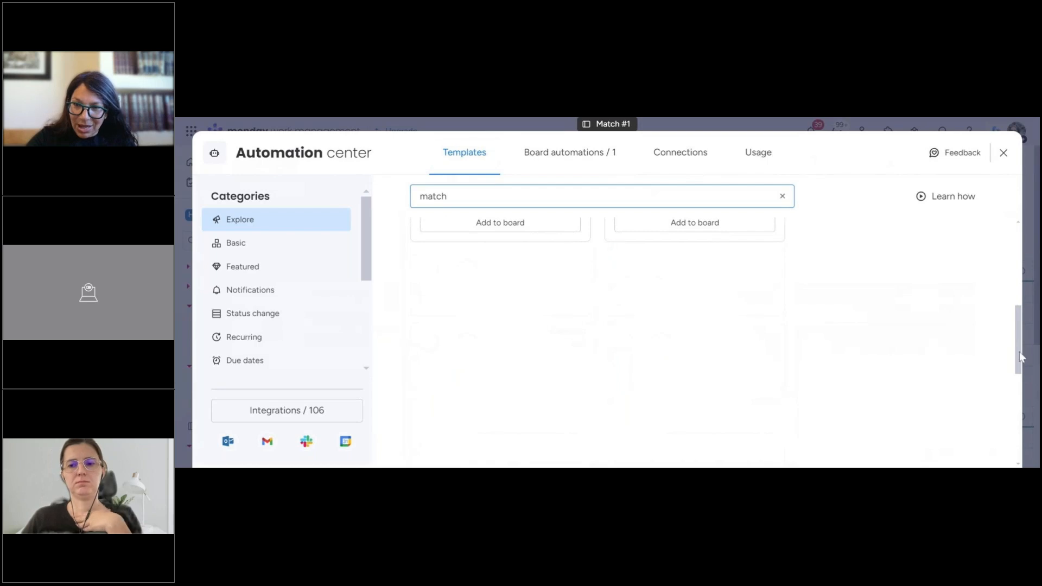
scroll(684, 357, "down", 2)
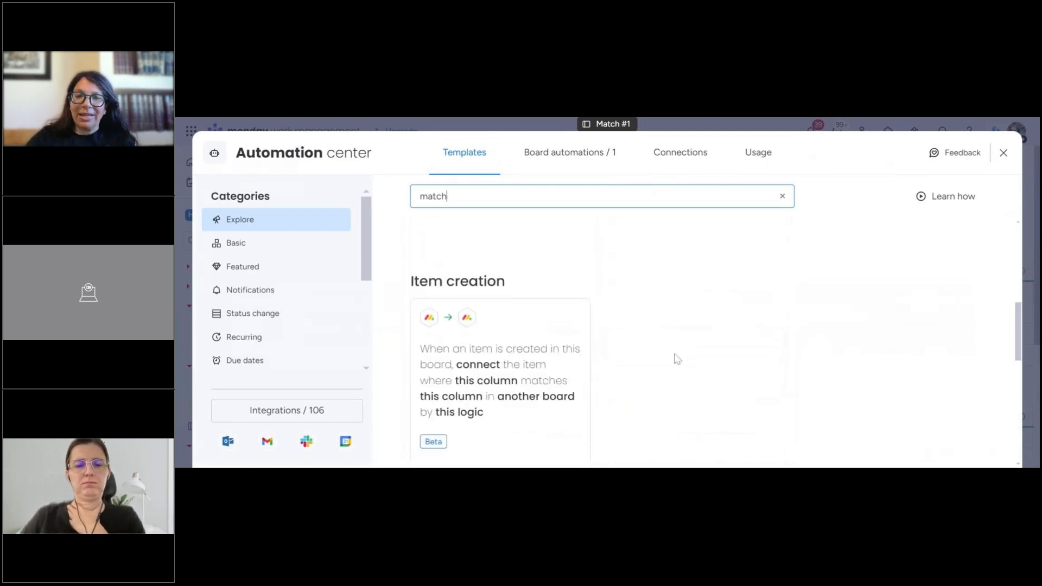
scroll(494, 380, "up", 7)
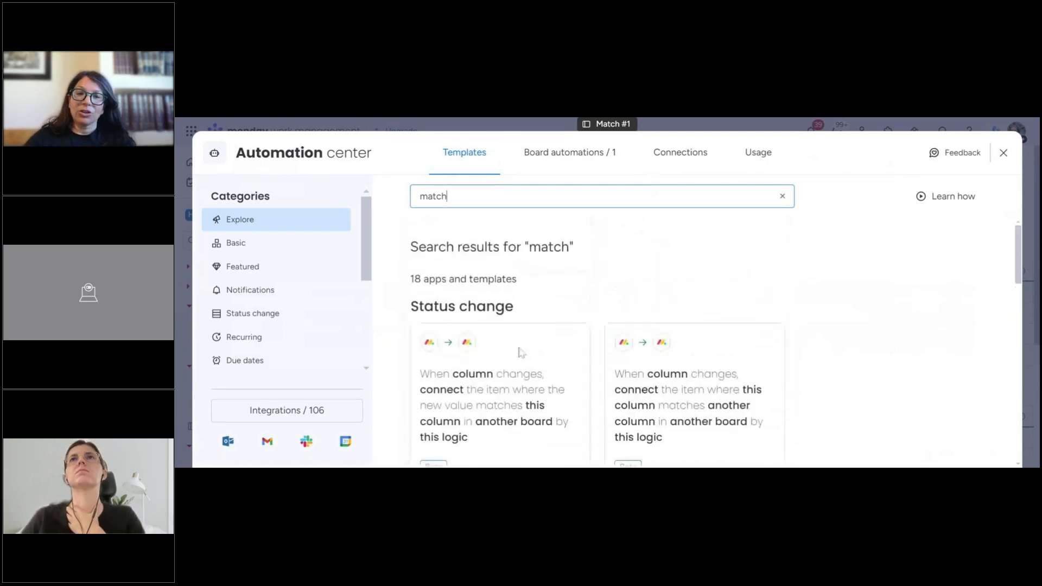
scroll(555, 329, "down", 1)
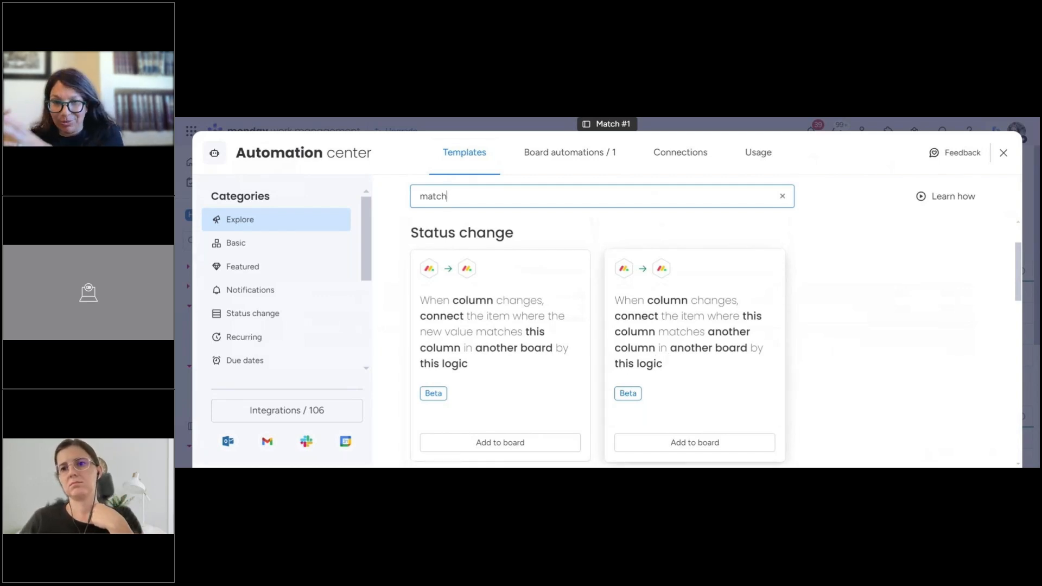
left_click(1004, 156)
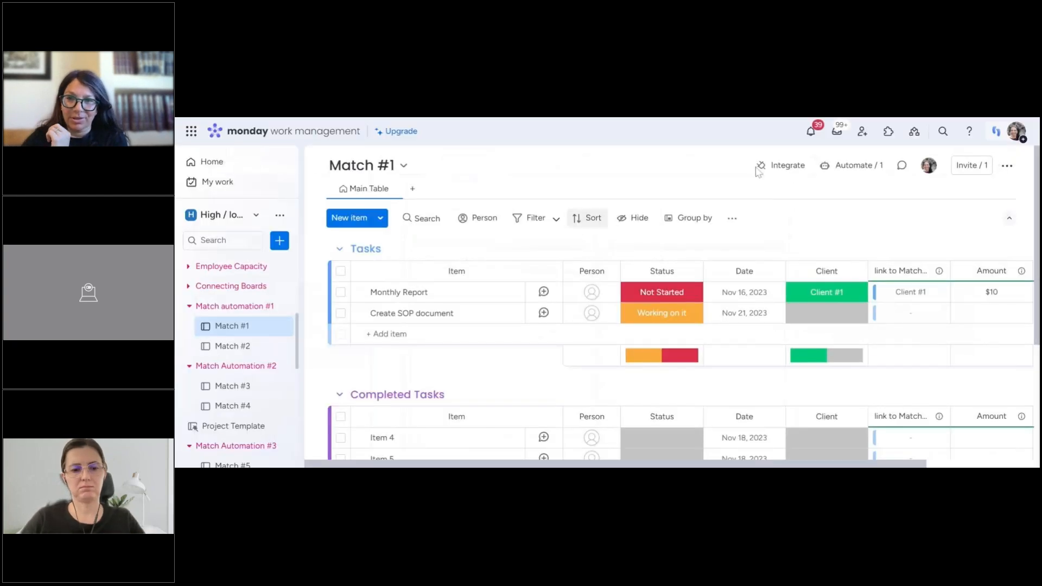
Open the Match #1 board's automation and examine its trigger column, connect column and the options for handling a new matched item.
left_click(854, 165)
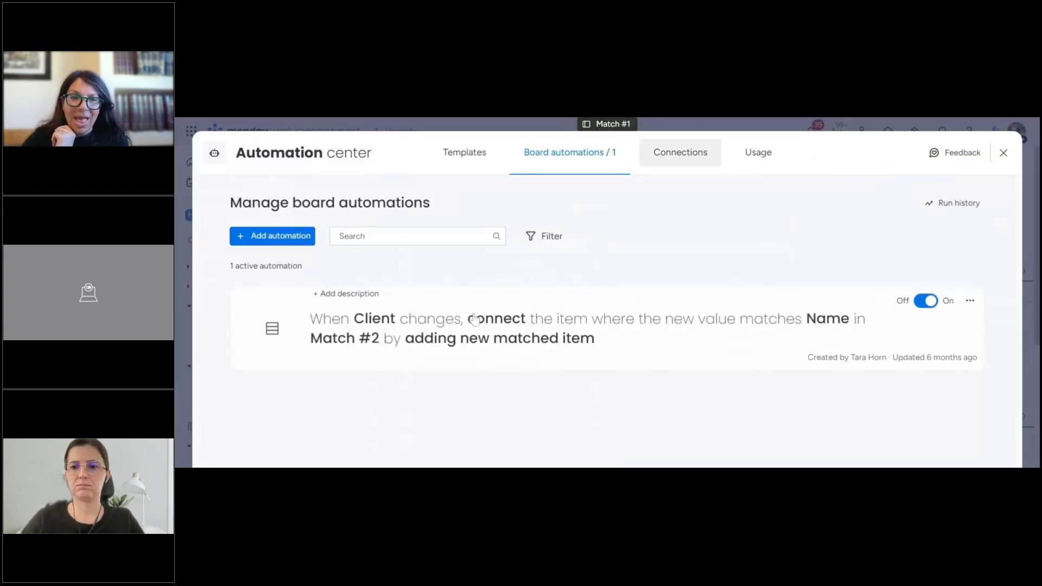
left_click(643, 347)
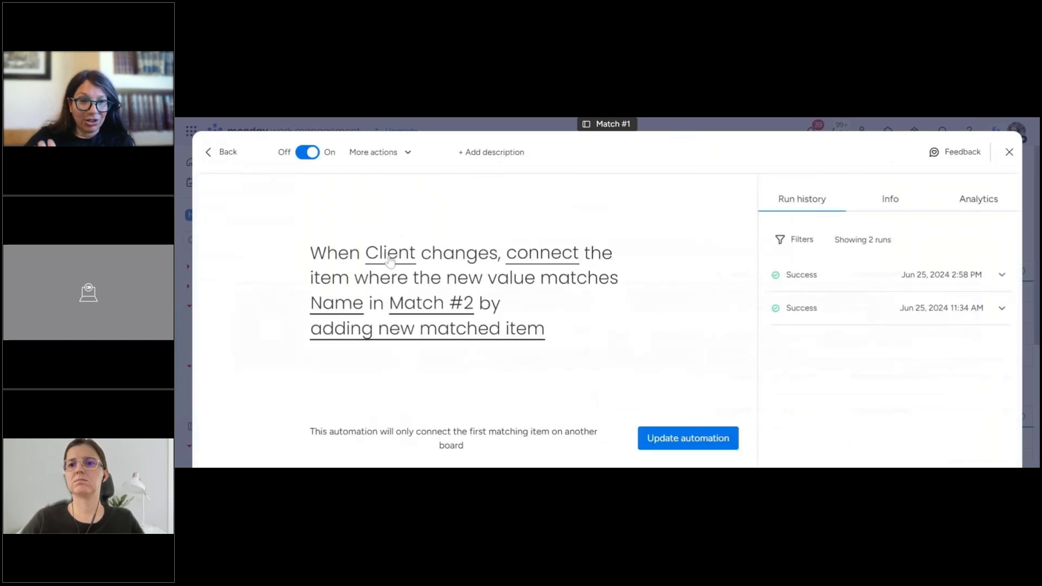
left_click(390, 262)
left_click(525, 221)
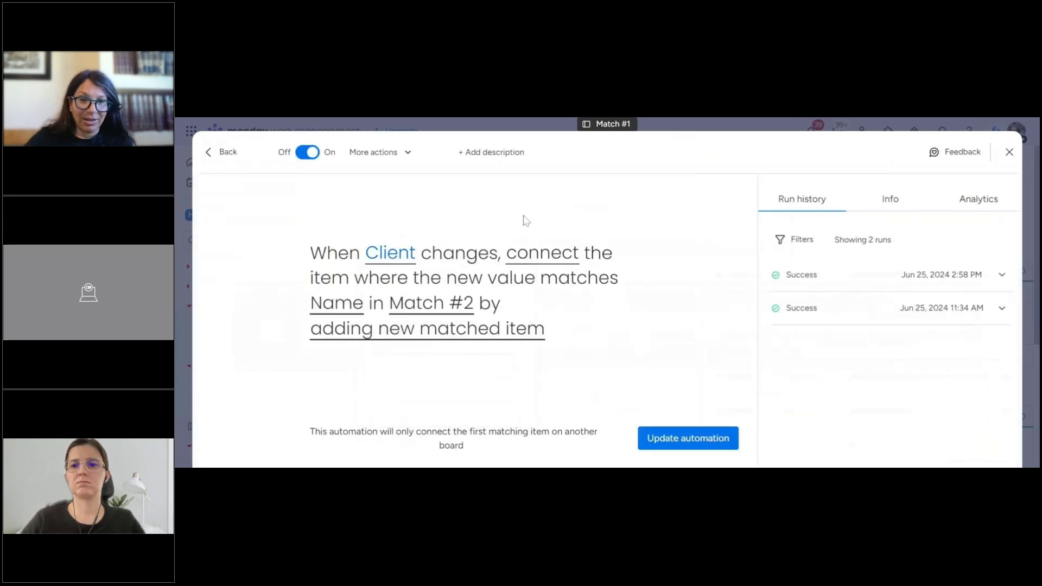
left_click(542, 260)
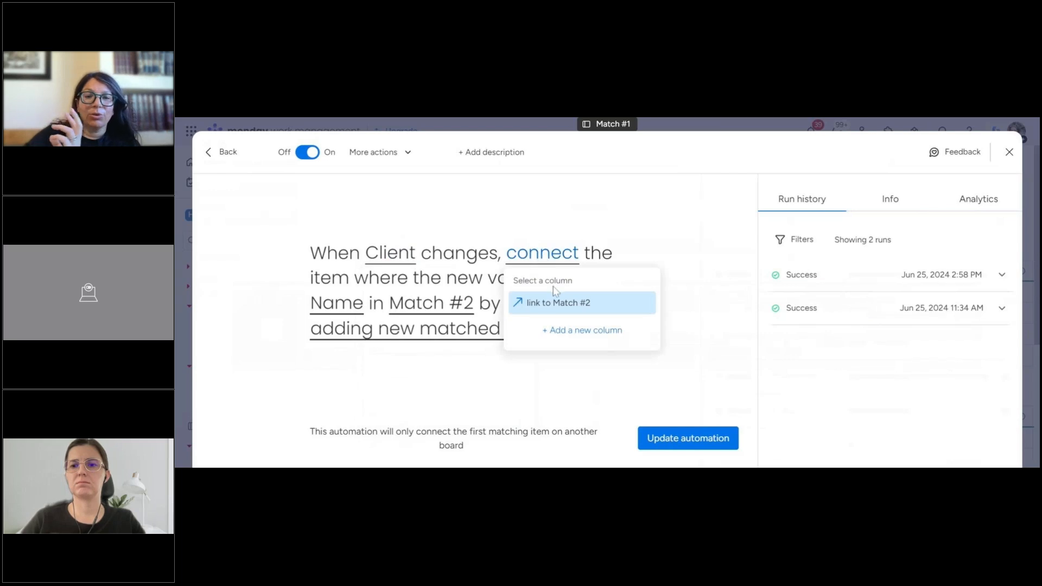
left_click(590, 213)
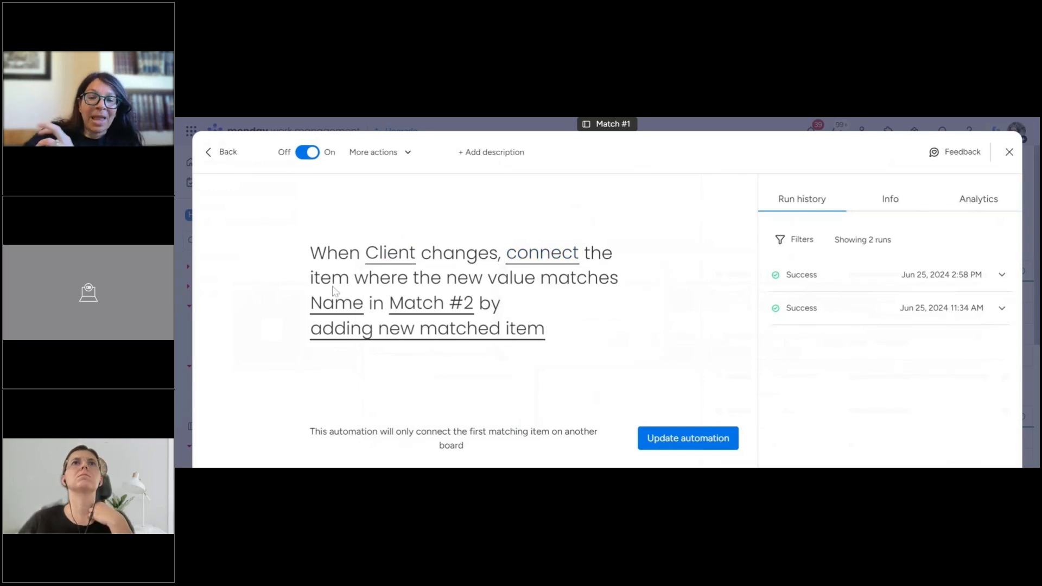
left_click(416, 337)
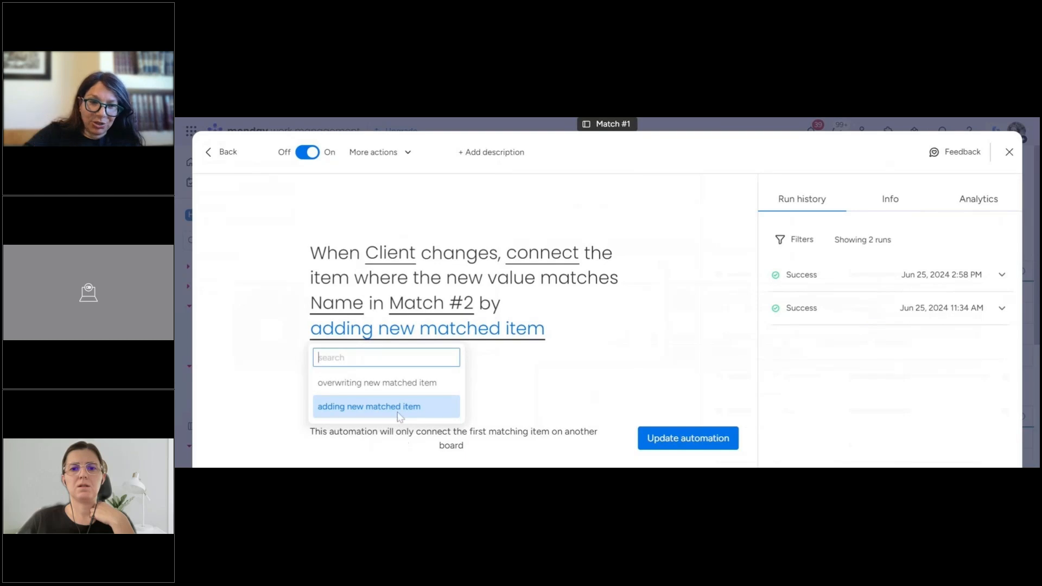
left_click(744, 316)
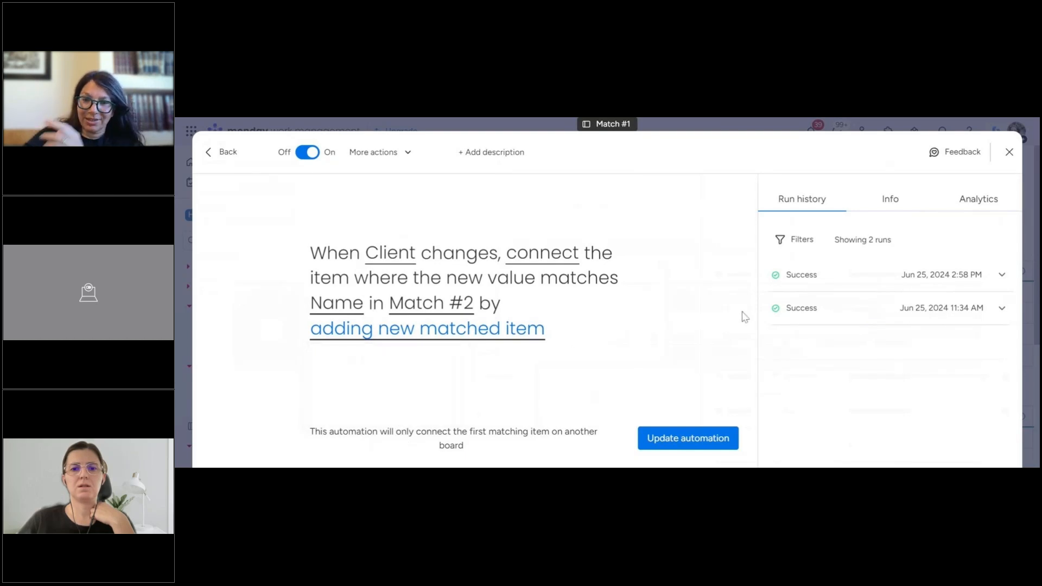
left_click(1010, 152)
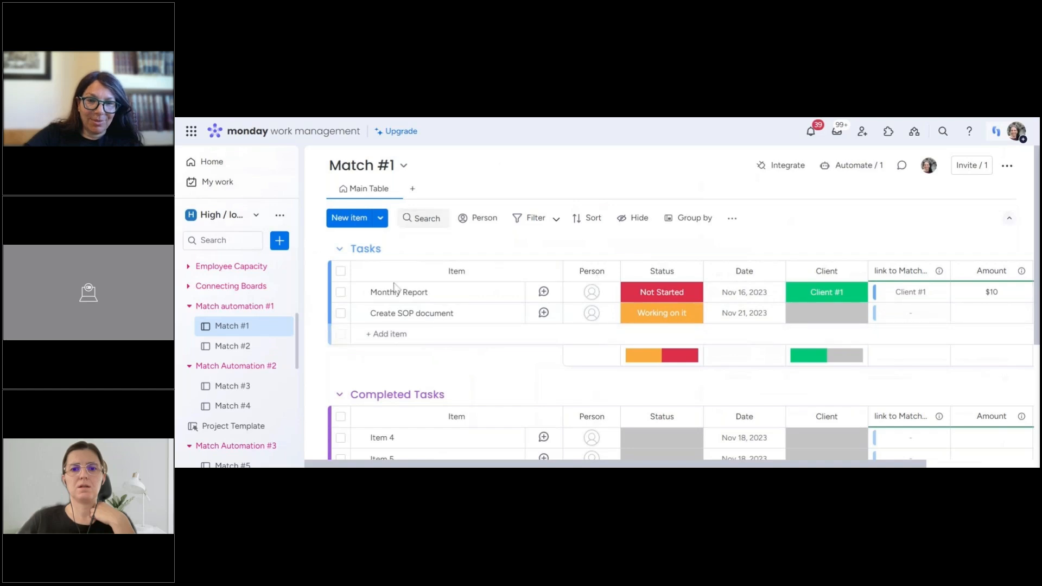
Set the Client of Create SOP document to Client #2 and check the linked items on the Match #2 board.
left_click(845, 319)
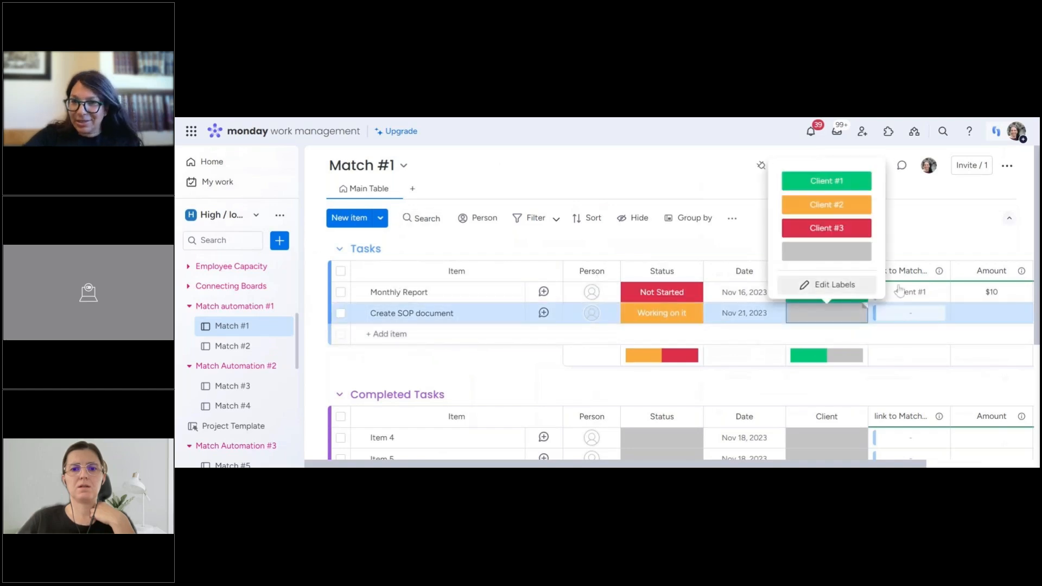
left_click(947, 243)
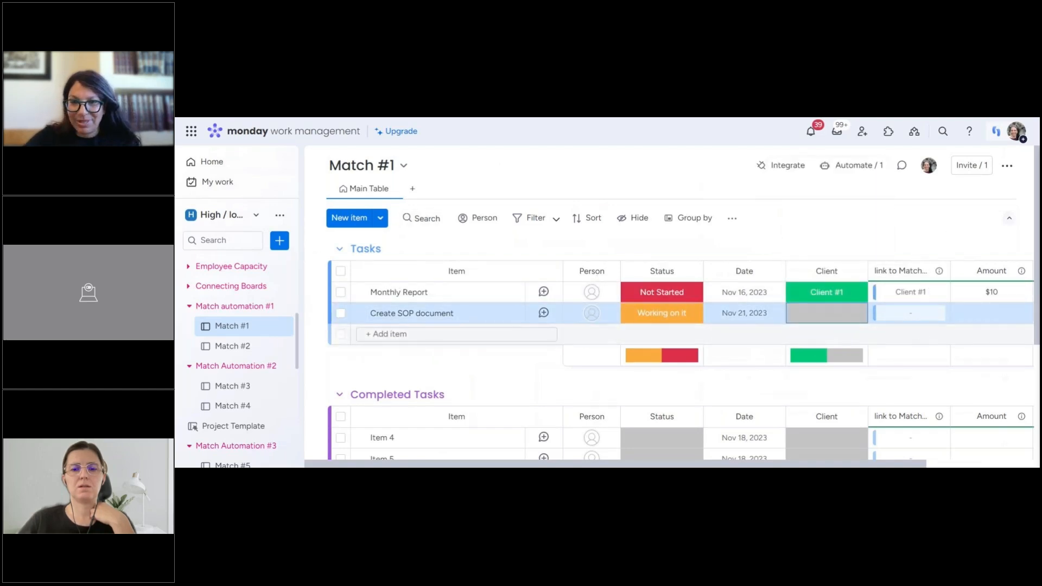
left_click(845, 317)
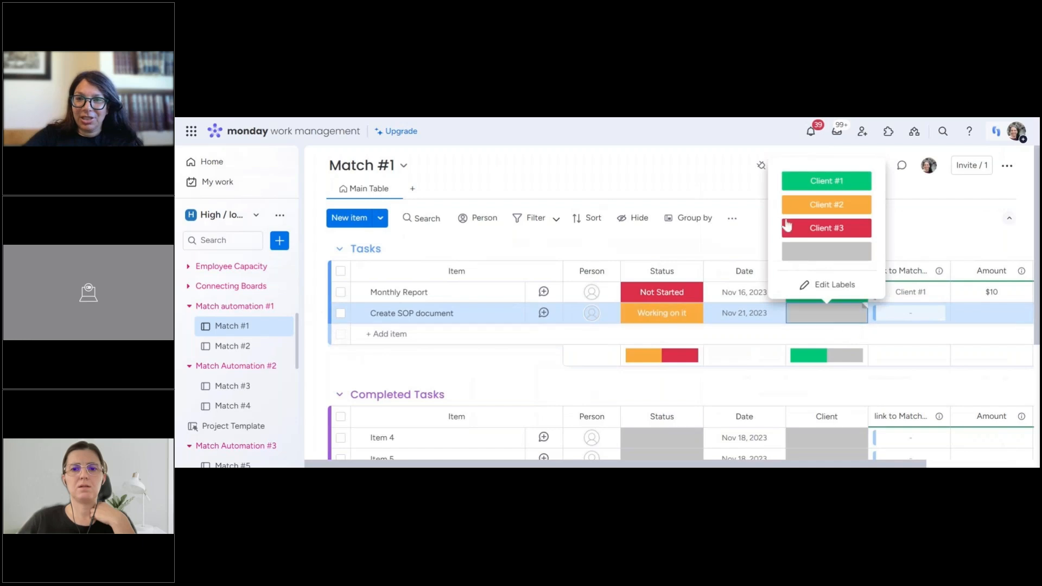
left_click(801, 206)
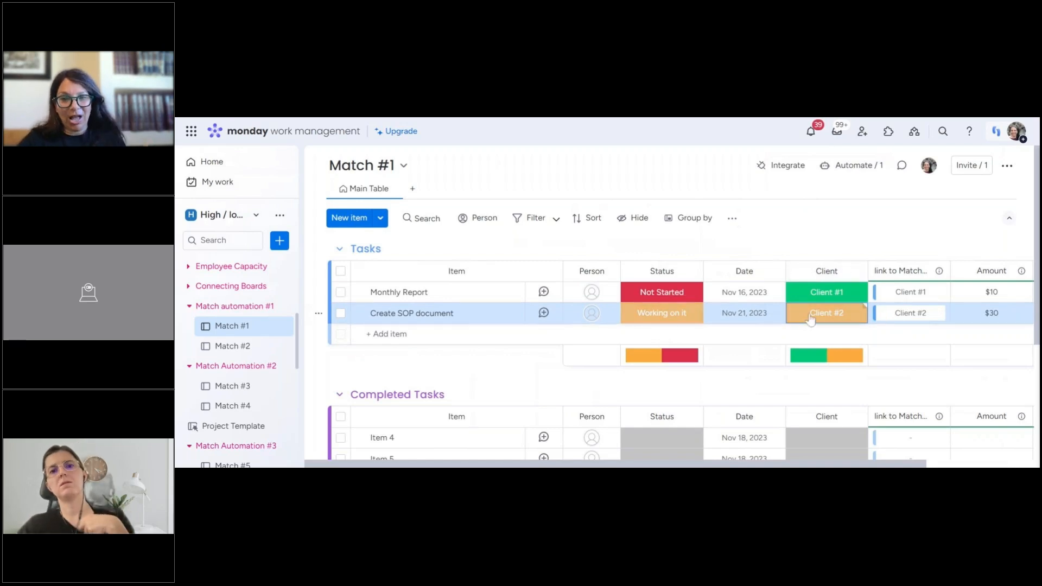
left_click(232, 348)
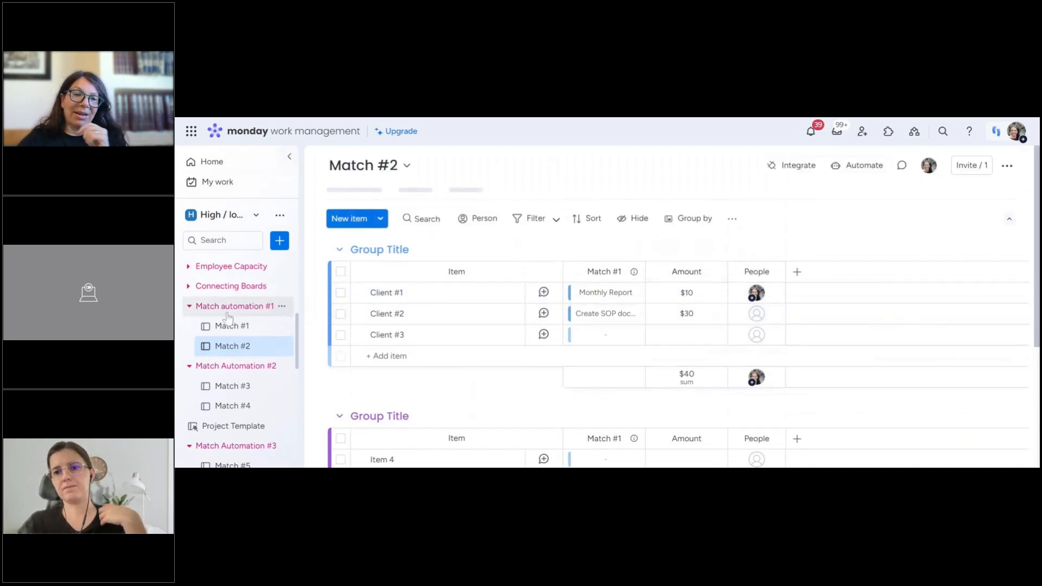
On the Match #3 board, assign a person to the Monthly report item in Open Tasks.
scroll(233, 318, "down", 3)
scroll(255, 312, "up", 1)
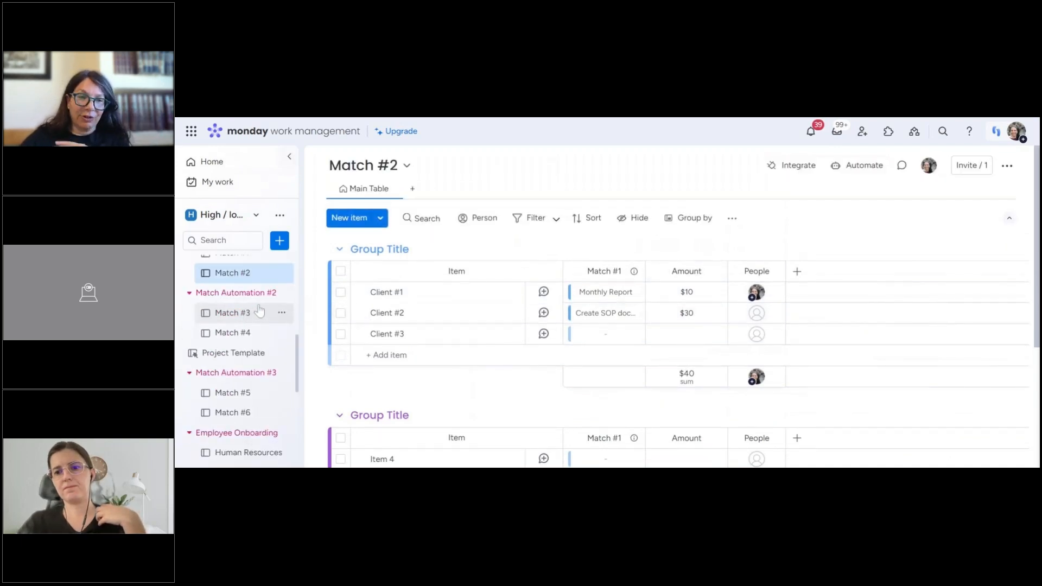
left_click(245, 318)
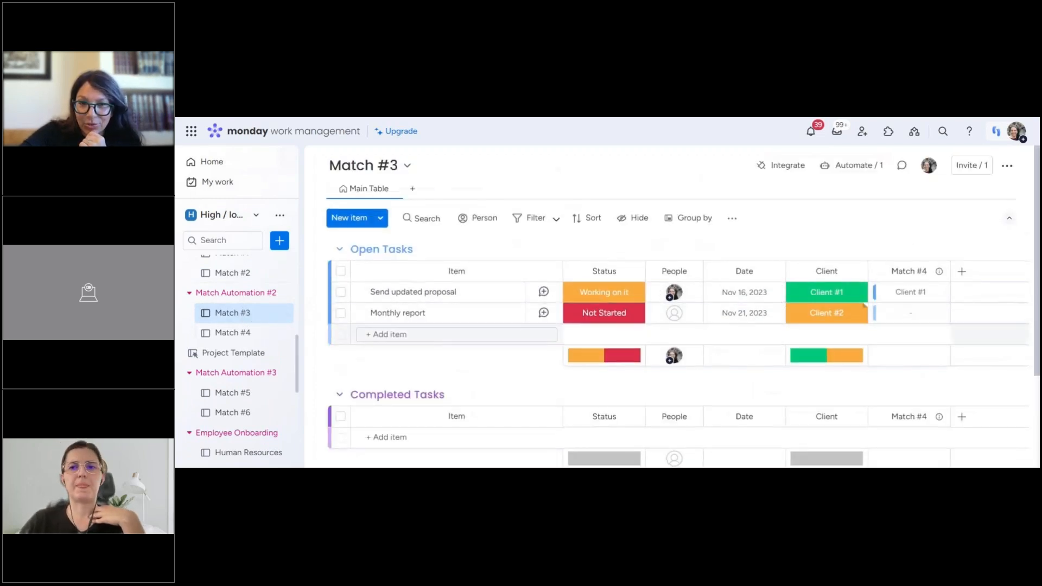
left_click(830, 320)
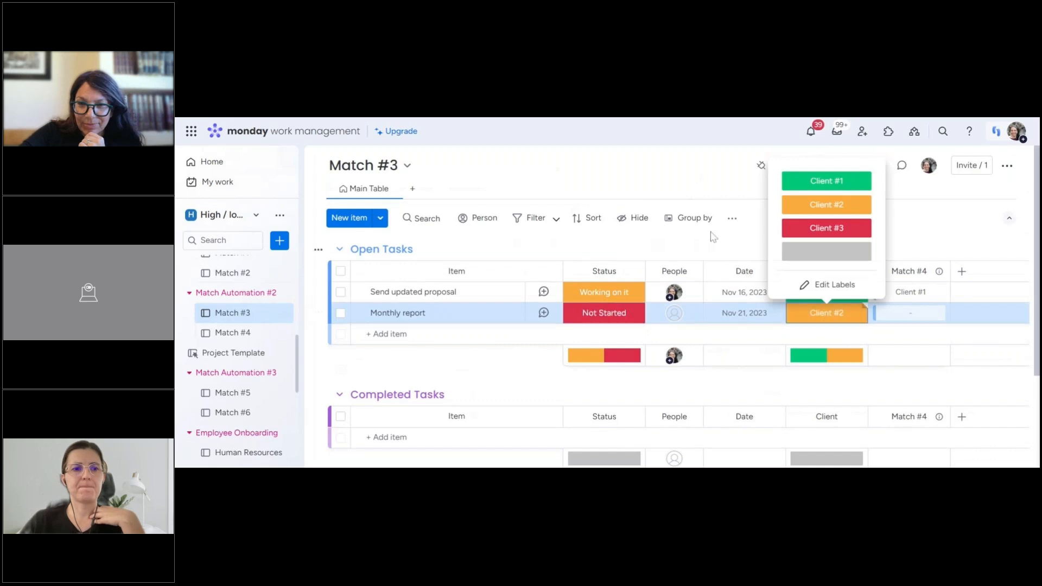
left_click(715, 181)
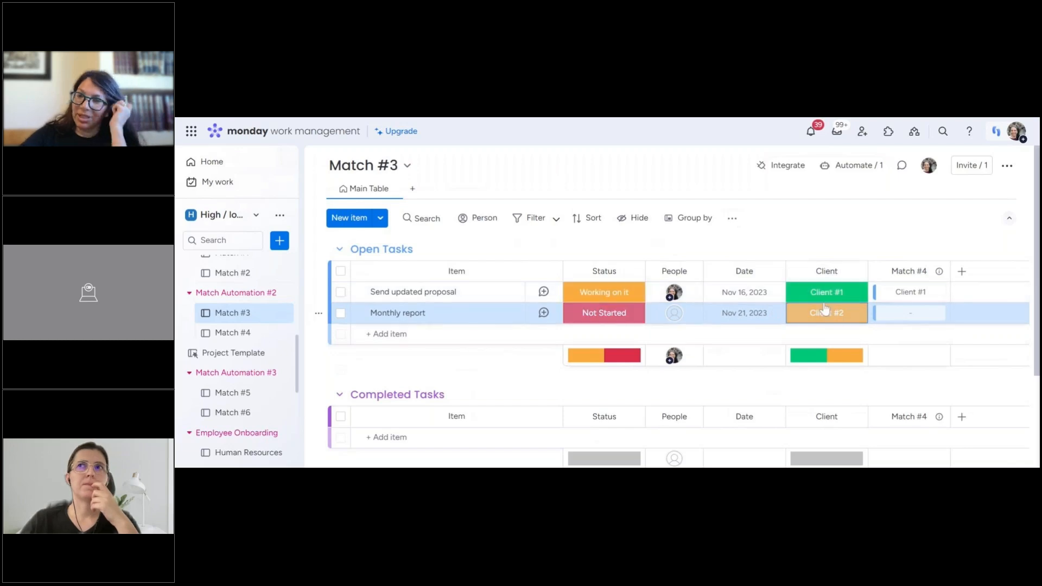
left_click(675, 318)
left_click(629, 197)
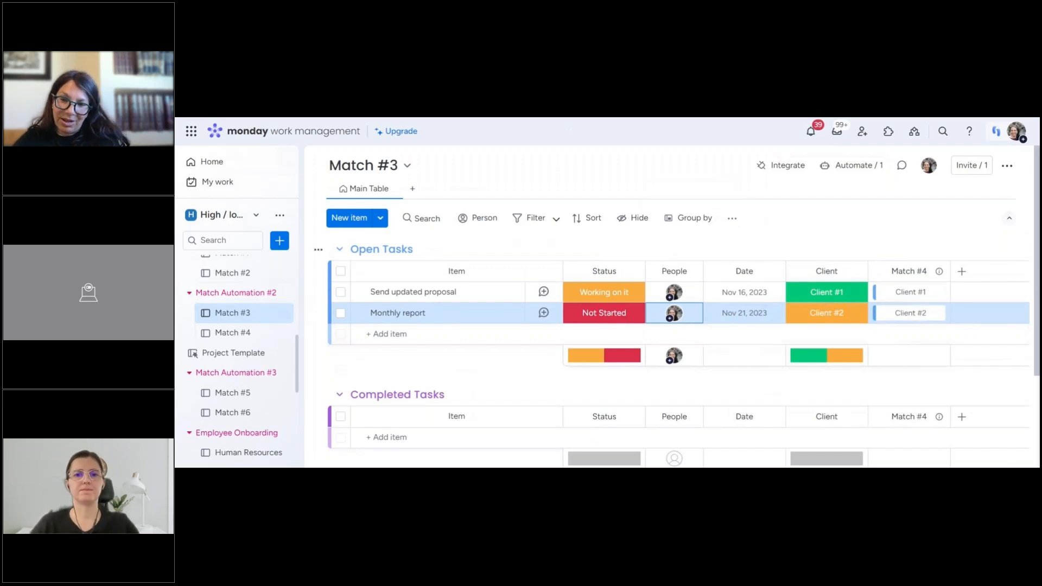
Open the Match #3 board's automation and examine its People trigger, connect column, and the Client and Name columns it matches.
left_click(841, 166)
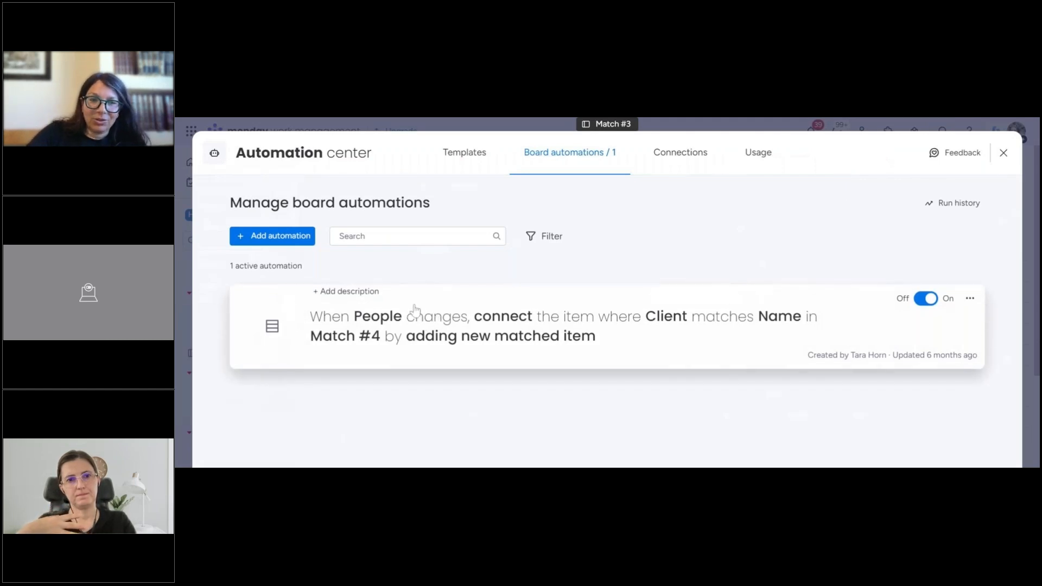
left_click(431, 309)
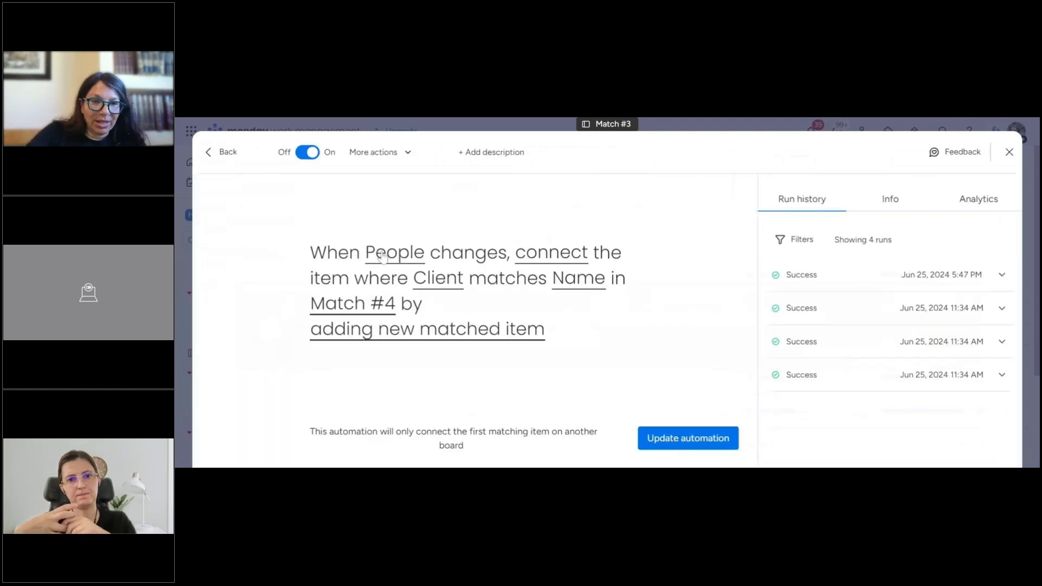
left_click(383, 254)
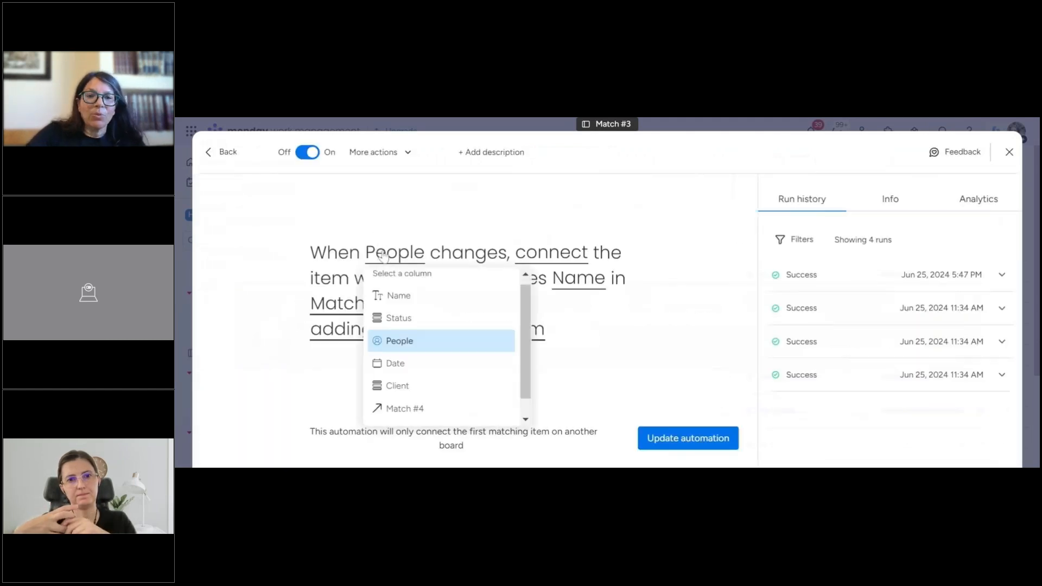
left_click(560, 257)
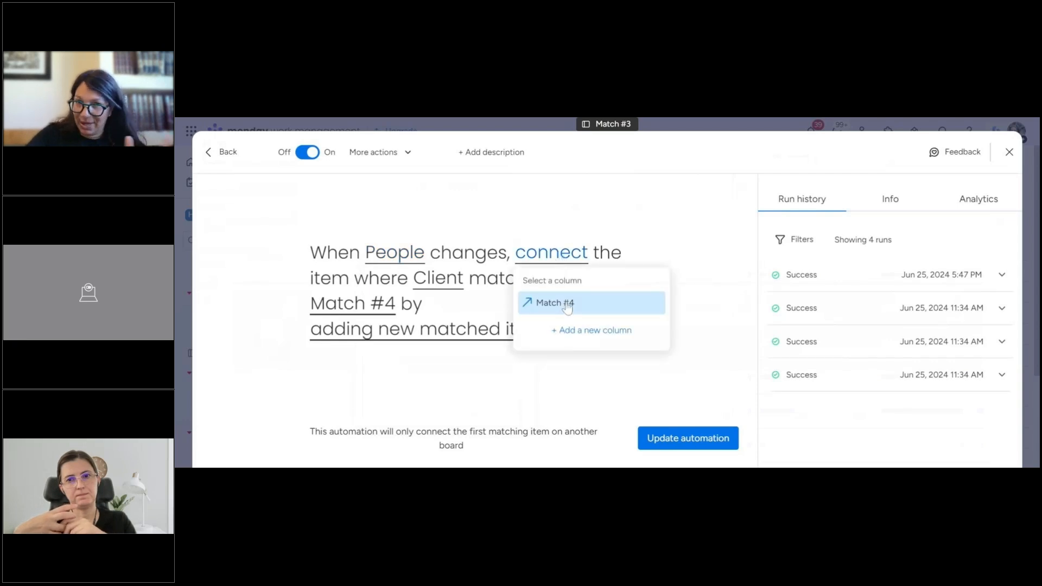
left_click(490, 223)
left_click(429, 283)
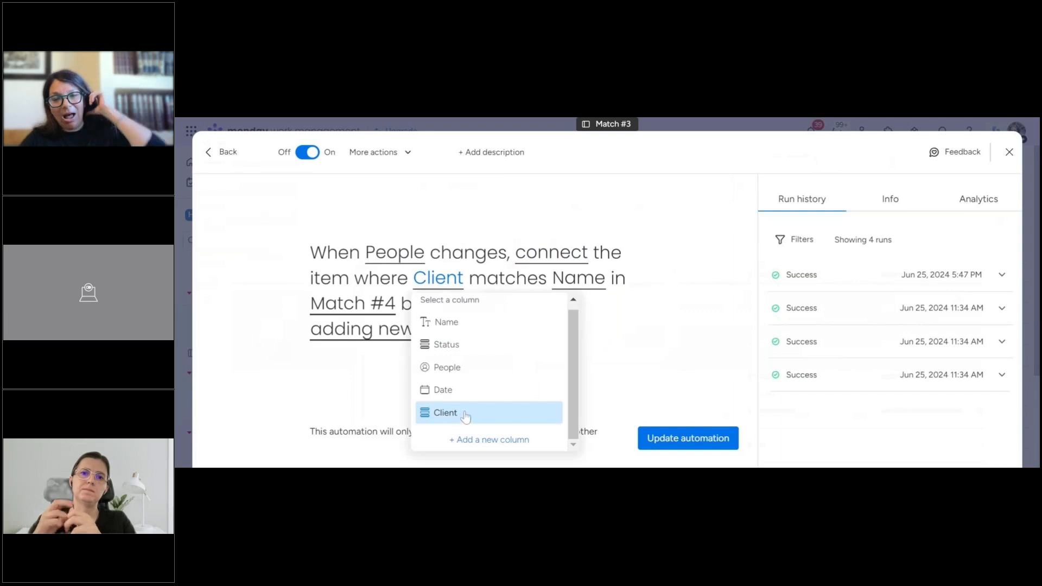
left_click(630, 363)
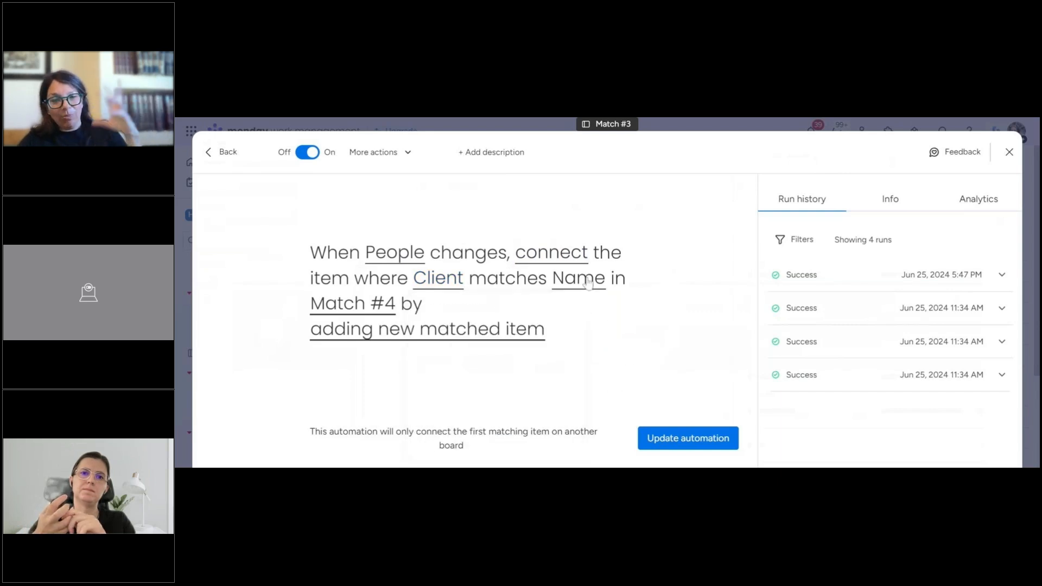
left_click(585, 283)
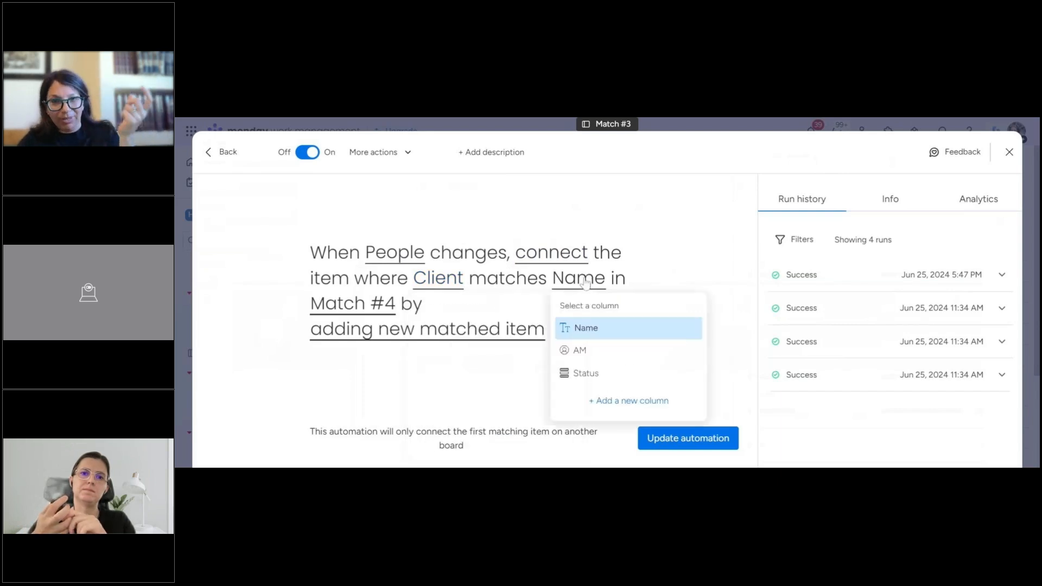
left_click(519, 388)
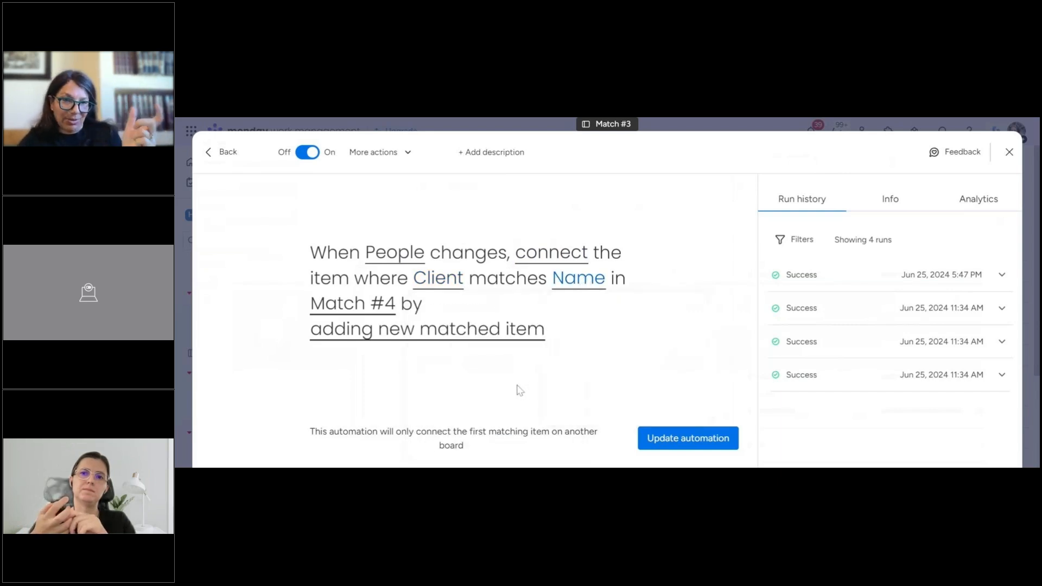
left_click(1009, 153)
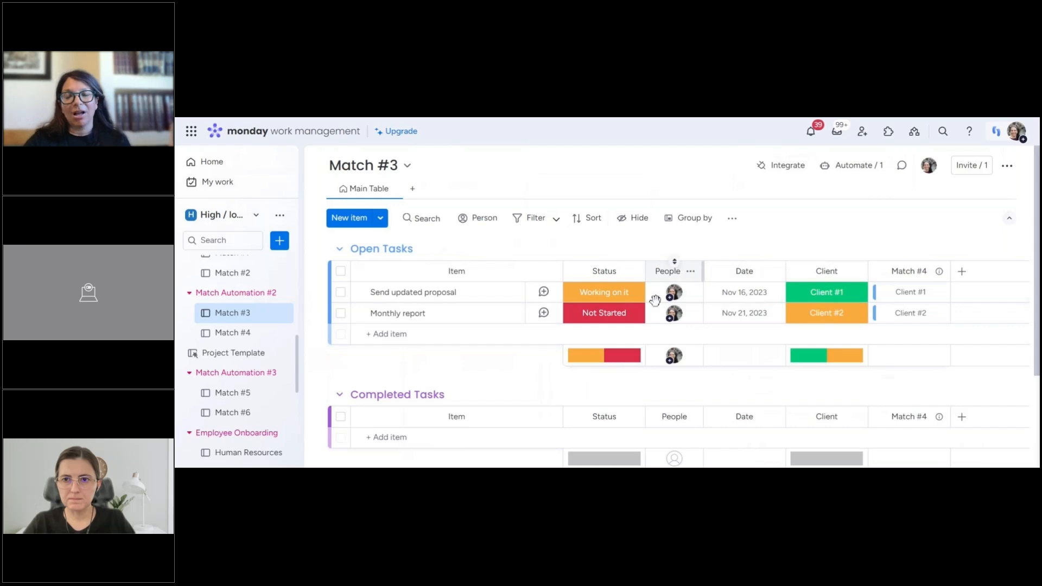
Add an item named "test" to the Open Tasks group of the Match #5 board.
left_click(221, 394)
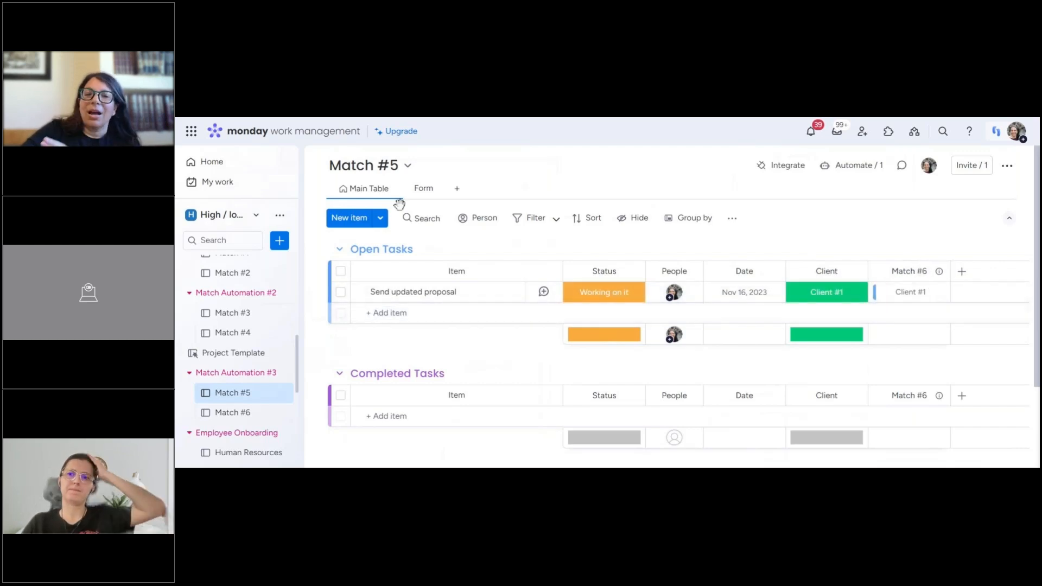
left_click(434, 313)
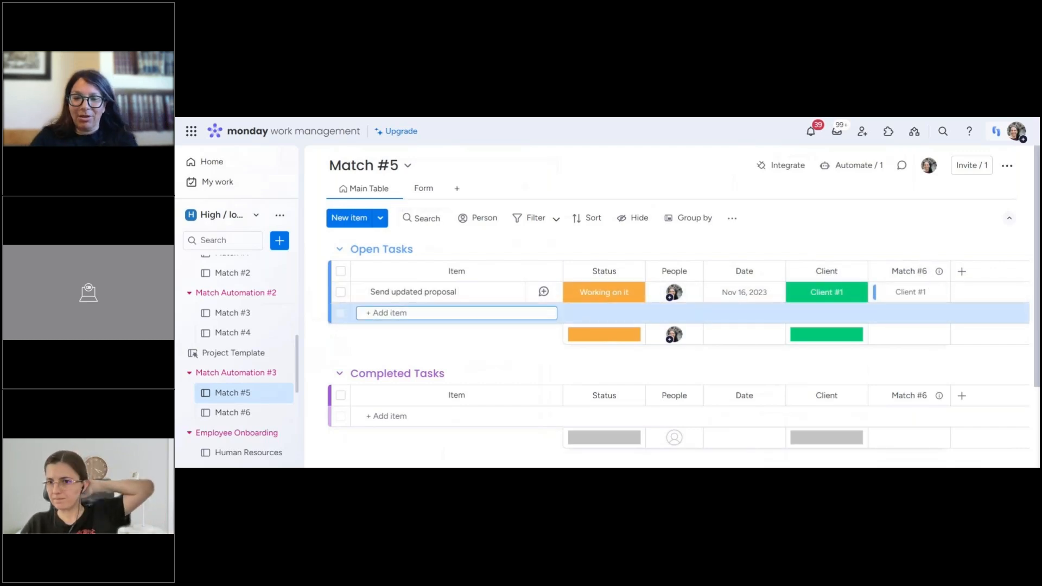
type("test")
key("Return")
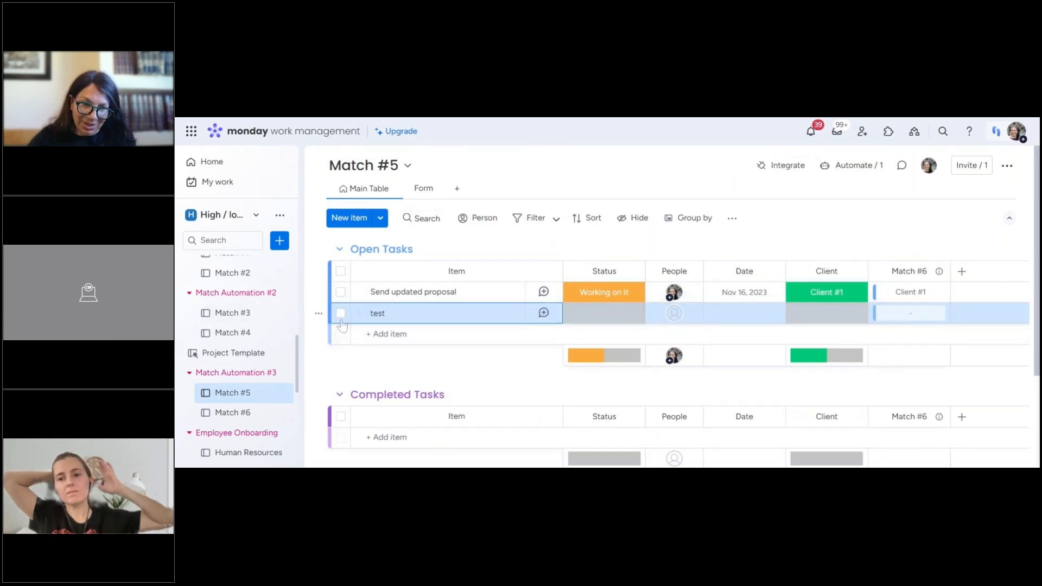
Submit the Match #5 board's New Task Request form with the task "test 1" and Client #2.
left_click(418, 190)
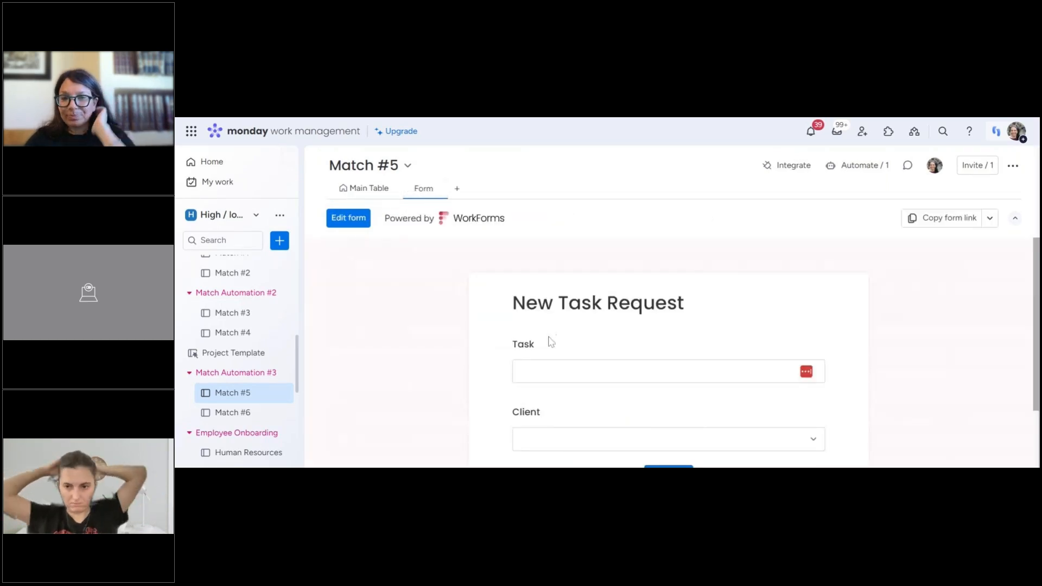
left_click(523, 371)
type("test")
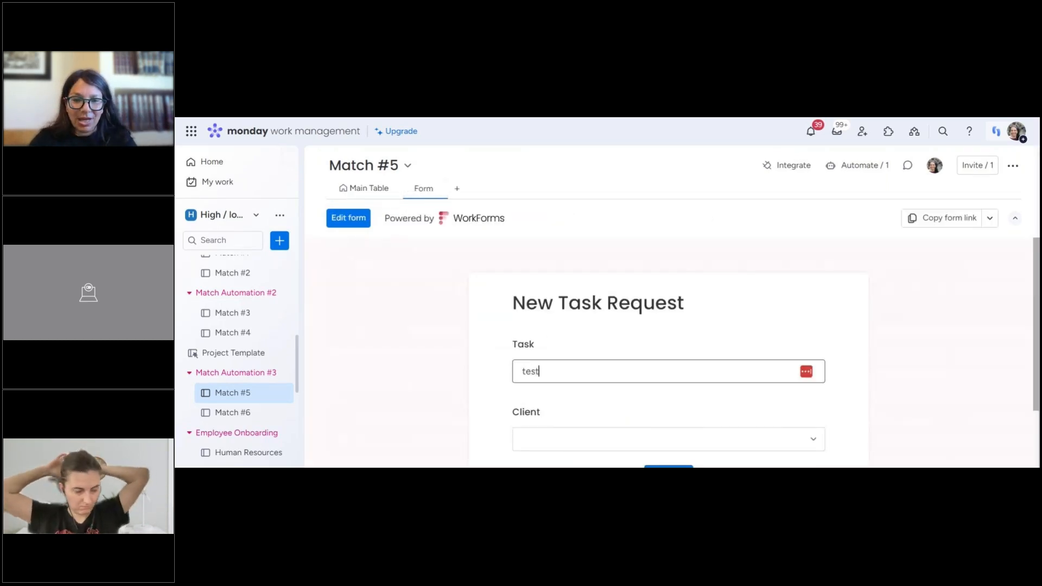
type(" 1")
scroll(551, 369, "down", 2)
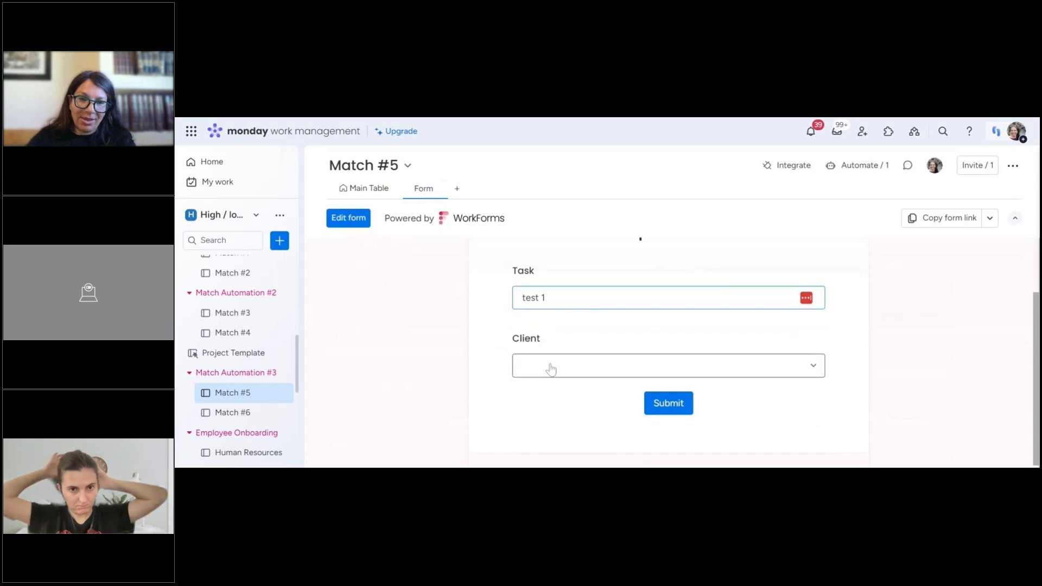
left_click(551, 369)
left_click(550, 407)
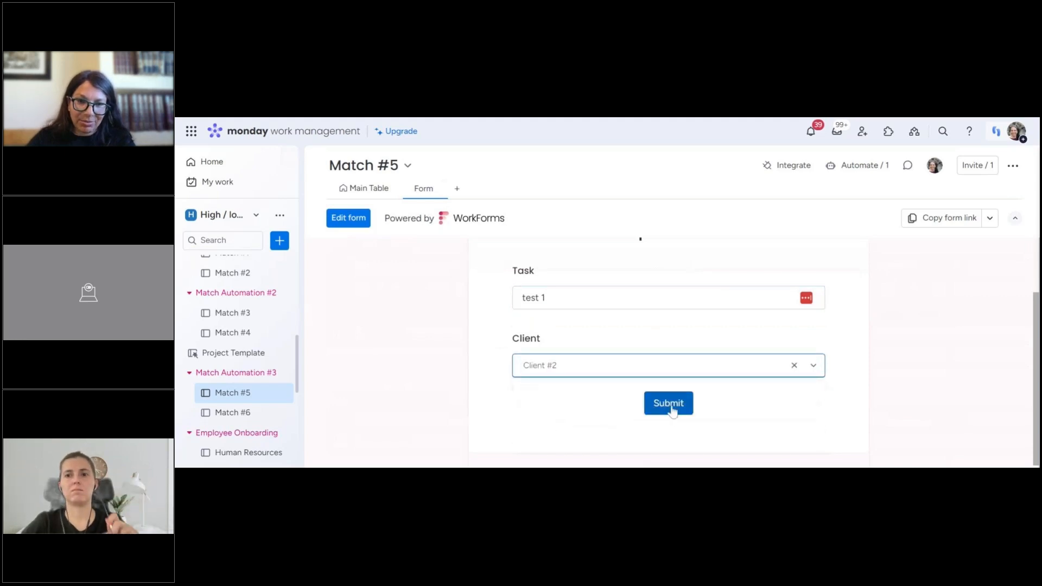
left_click(671, 408)
Return to the Match #5 main table and open the board's item-creation automation to examine its connect, Client, Name and Match #6 settings.
left_click(361, 190)
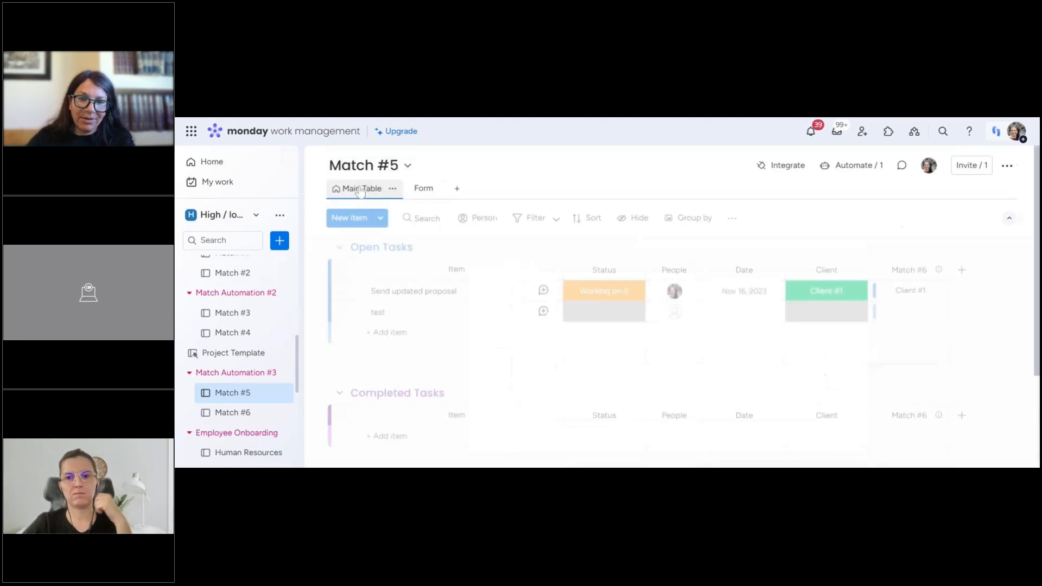
left_click(847, 171)
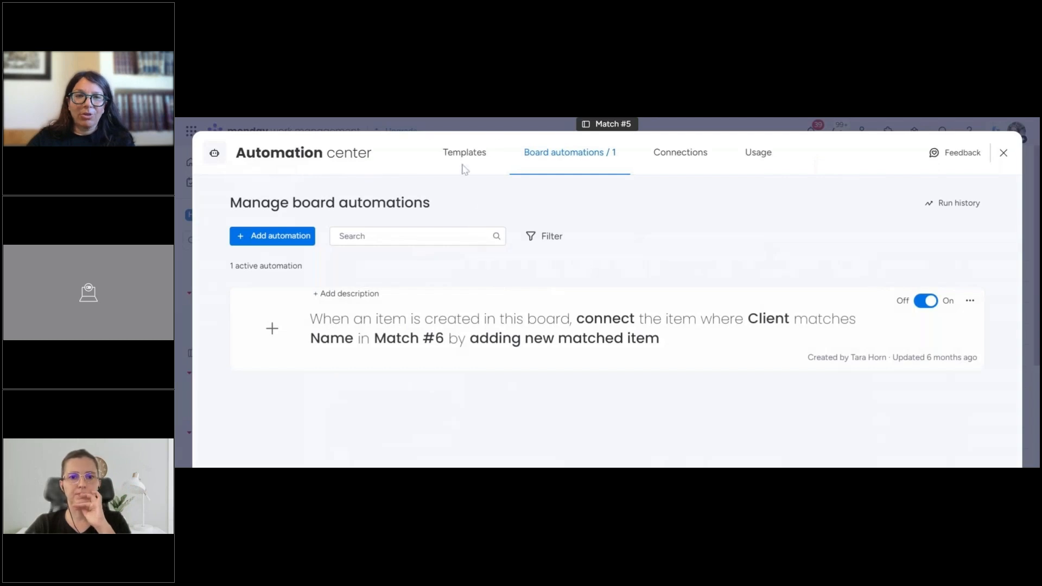
left_click(470, 314)
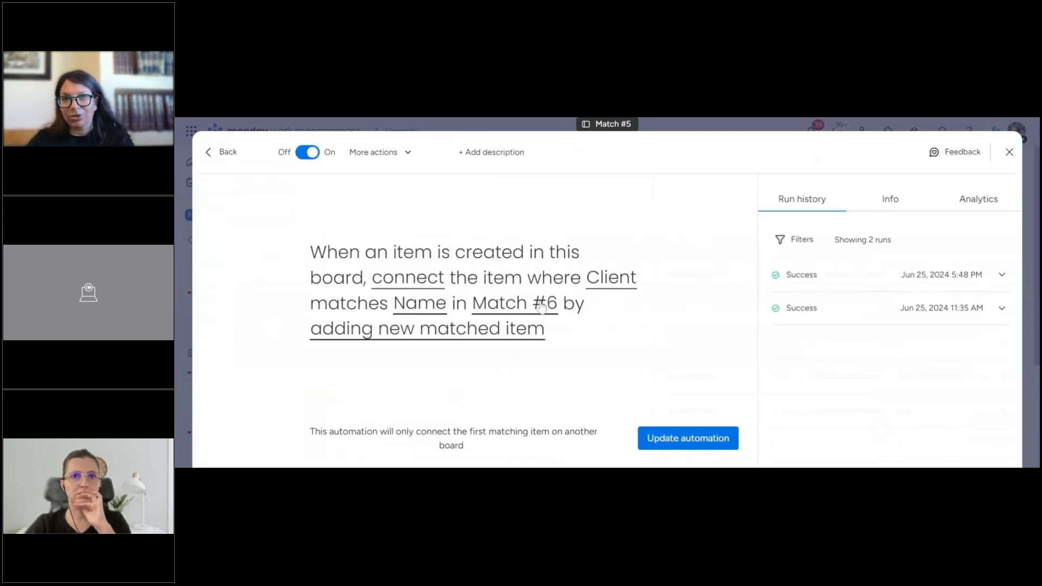